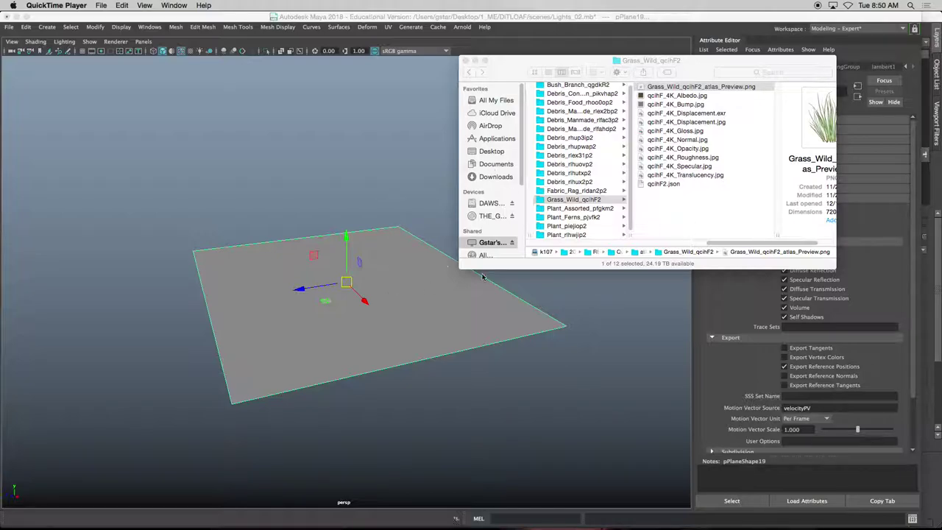
- Preview the Grass_Wild_qcihF2 atlas image and step through its texture maps, from albedo and bump to opacity and specular
left_click(681, 87)
key("space")
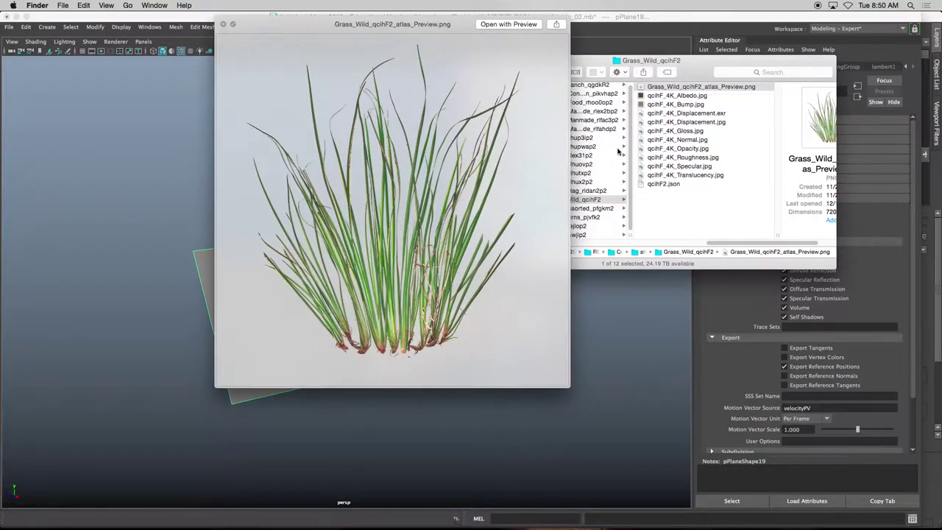
key("Return")
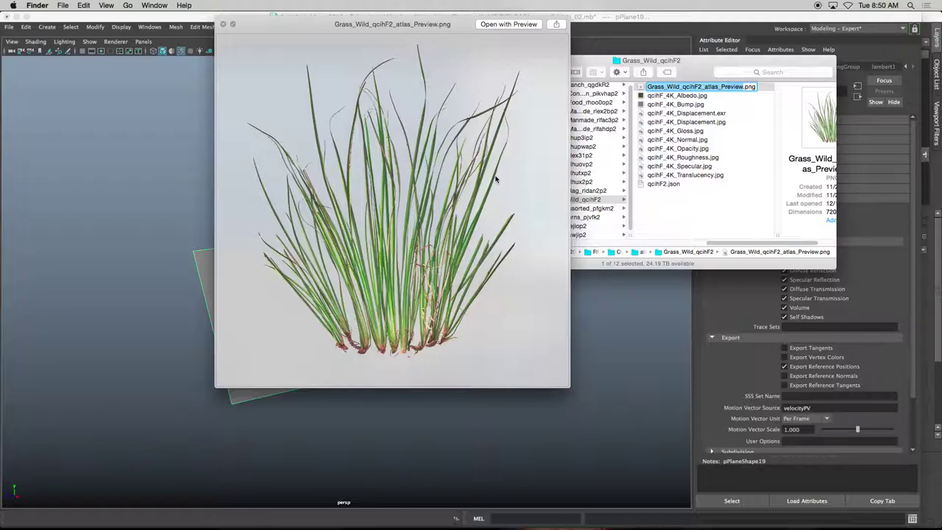
key("Return")
key("Down")
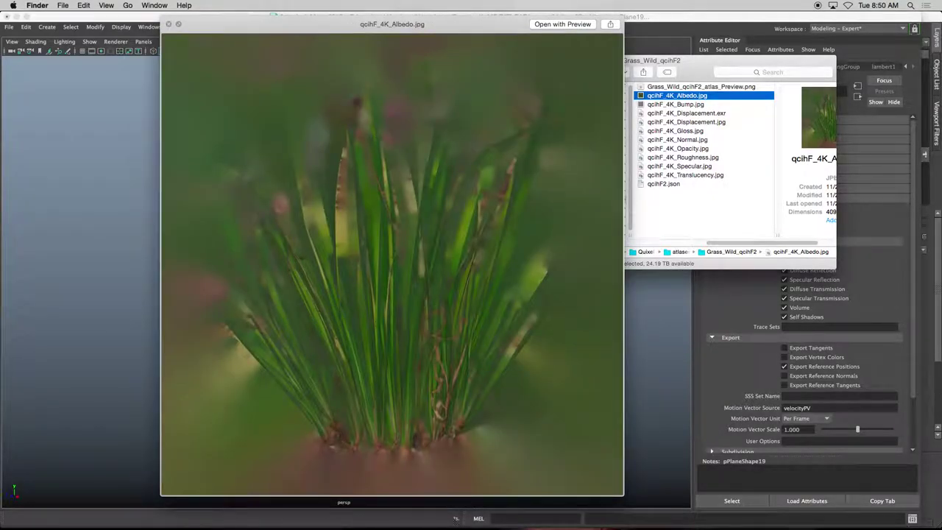
key("Down")
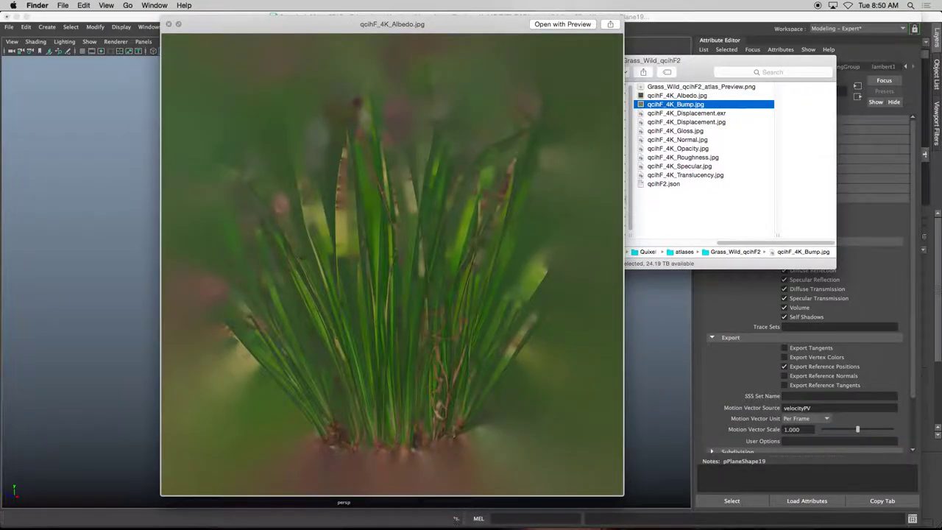
key("Down")
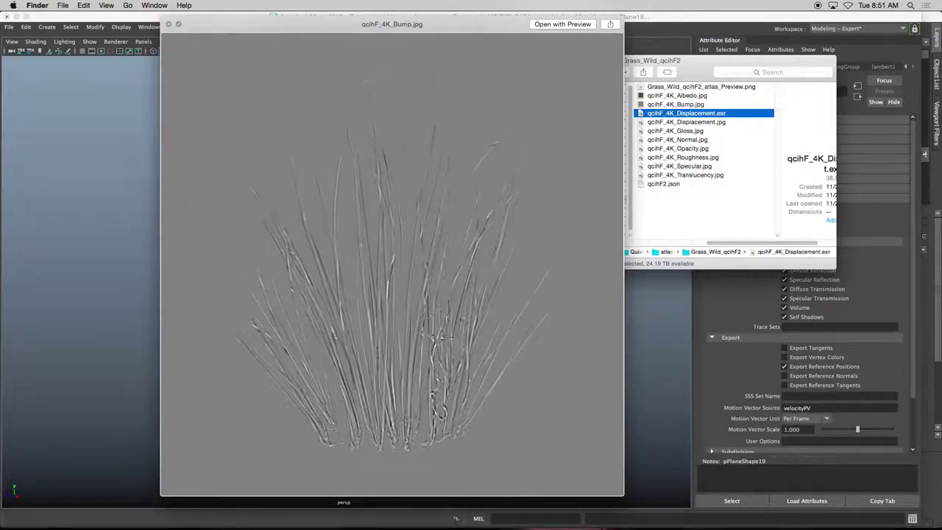
key("Down")
key("Down")
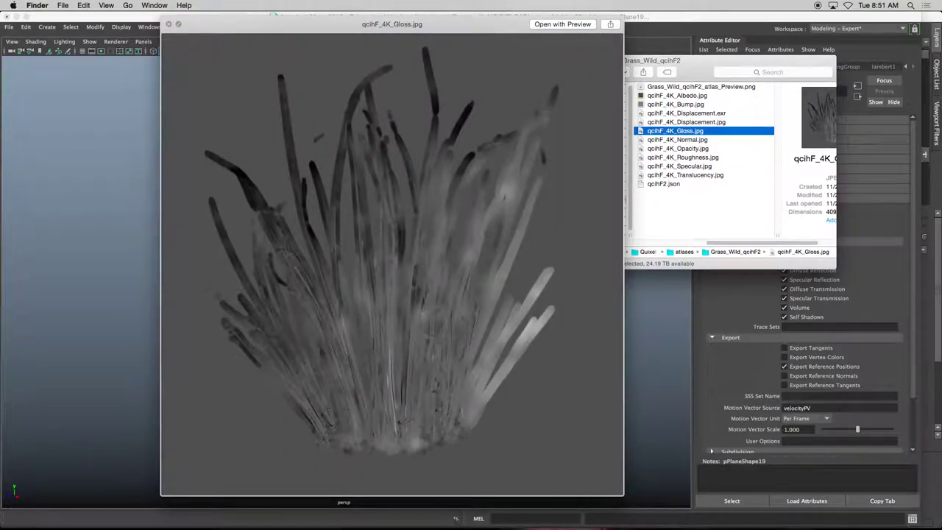
key("Down")
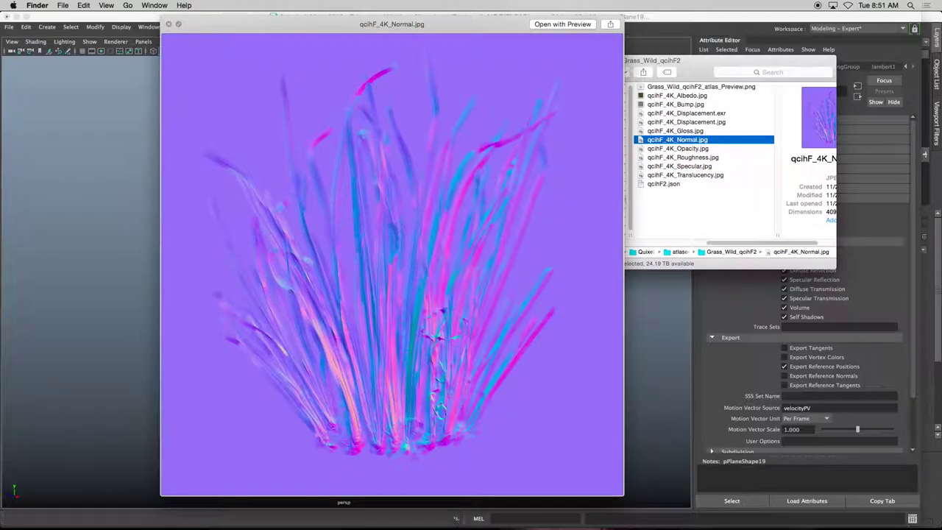
key("Down")
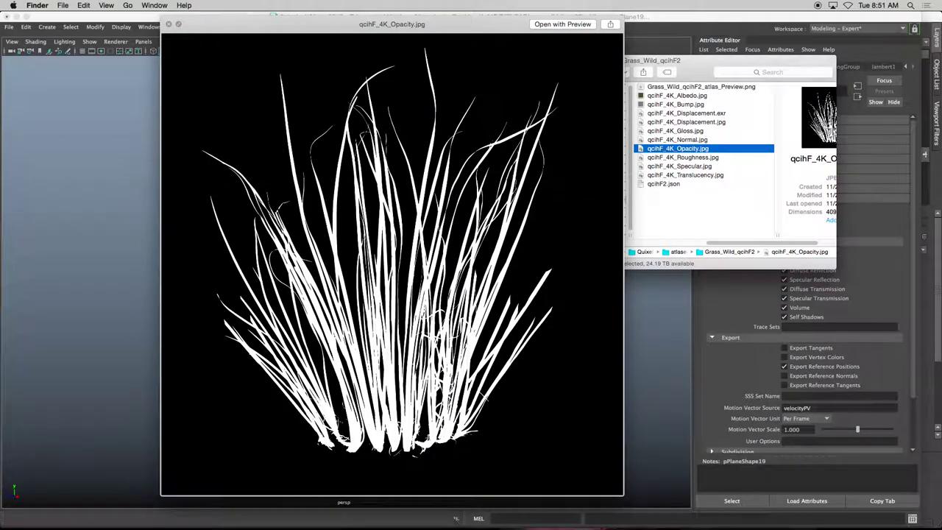
key("Down")
- Step back through the grass texture maps to the atlas preview image and move the preview clear of the file list
key("Down")
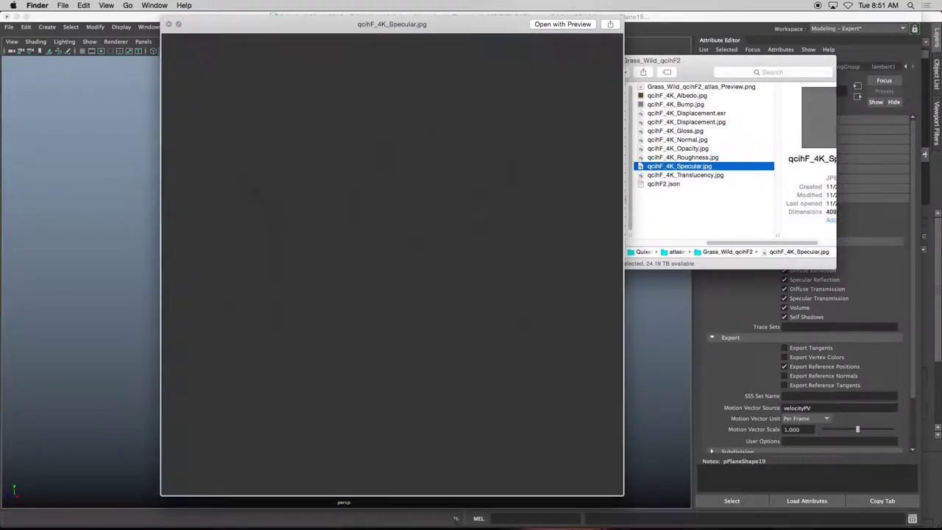
key("Down")
key("Up")
key("Up")
key("Up")
key("Up")
key("Up")
key("Up")
key("Up")
key("Up")
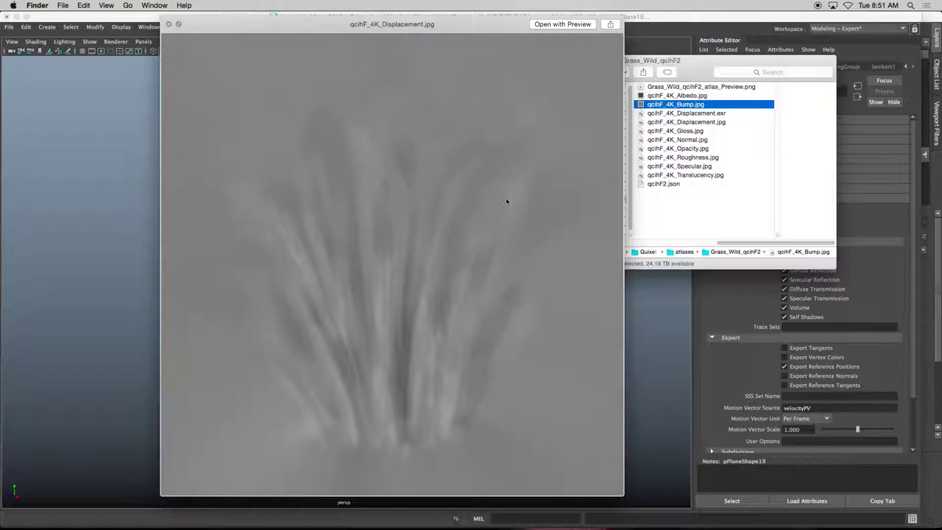
key("Up")
key("Up")
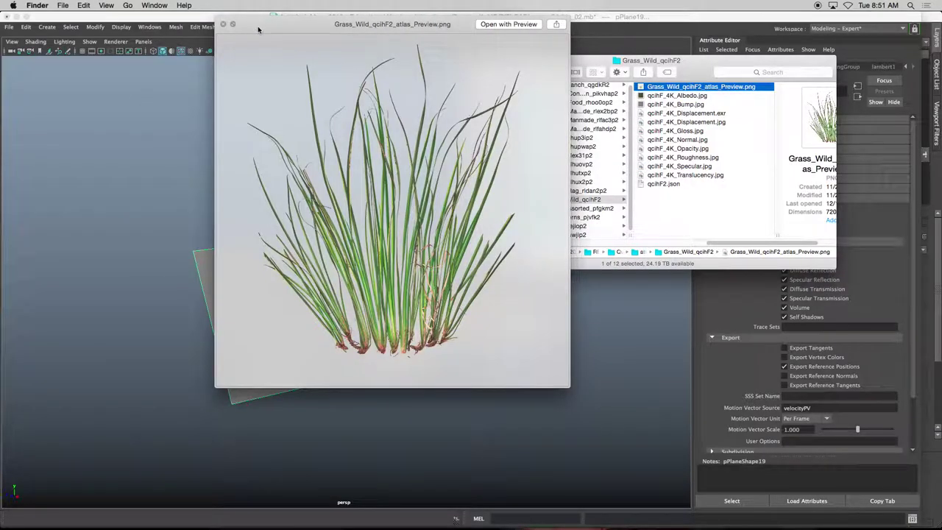
left_click_drag(258, 30, 143, 70)
mouse_move(108, 522)
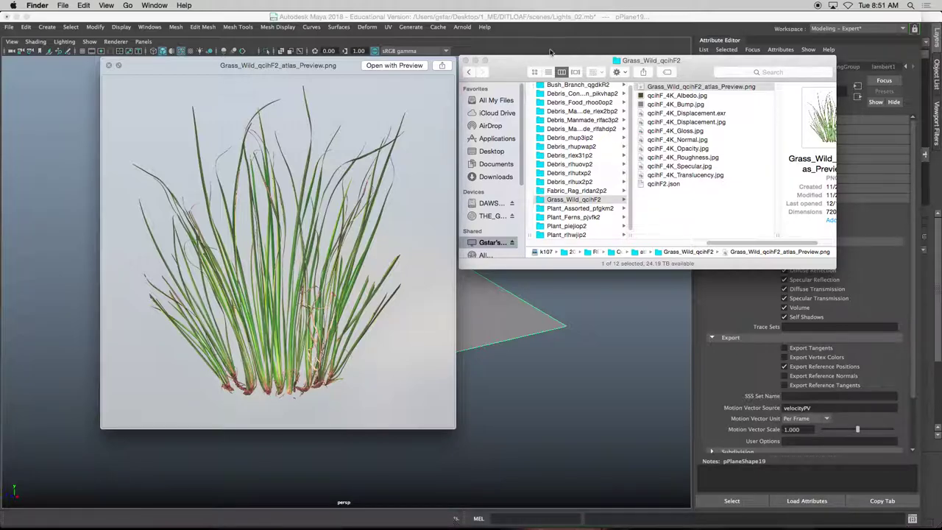
- Copy the Grass_Wild_qcihF2 texture folder
left_click_drag(513, 65, 512, 68)
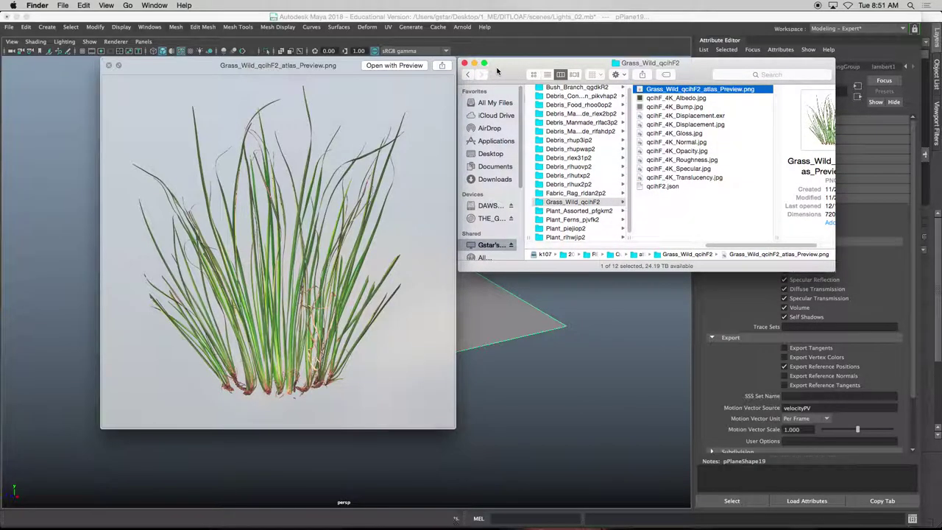
right_click(557, 204)
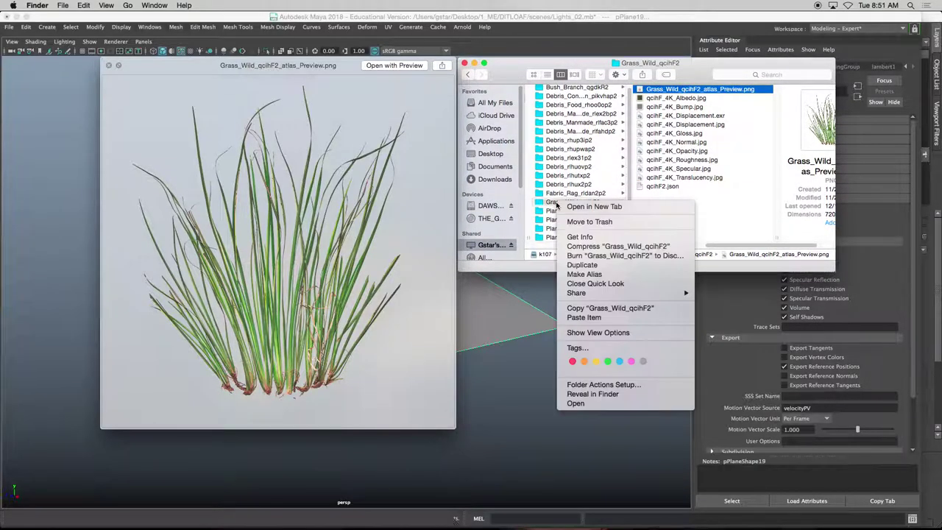
left_click(593, 304)
- Paste the copied grass folder into Desktop/1_ME/DITLOAF/sourceimages and minimise the file window
left_click_drag(508, 63, 512, 97)
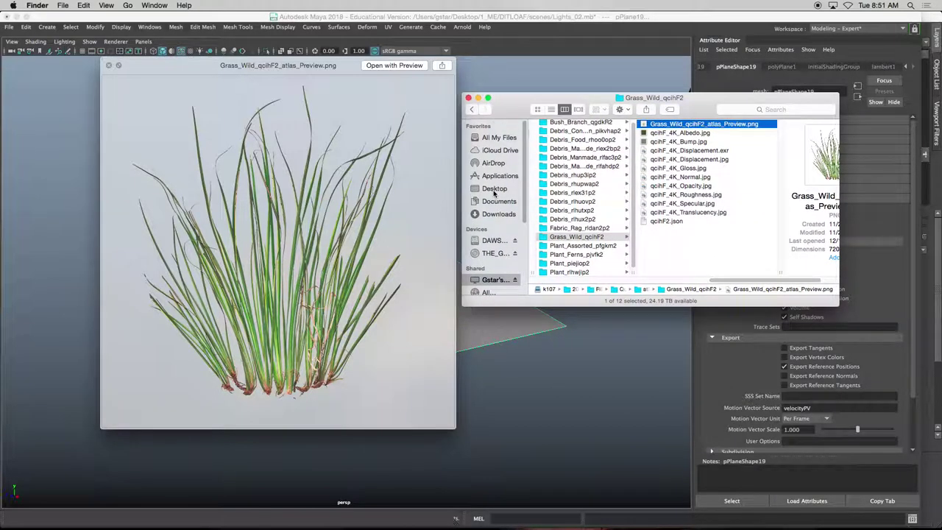
left_click(494, 190)
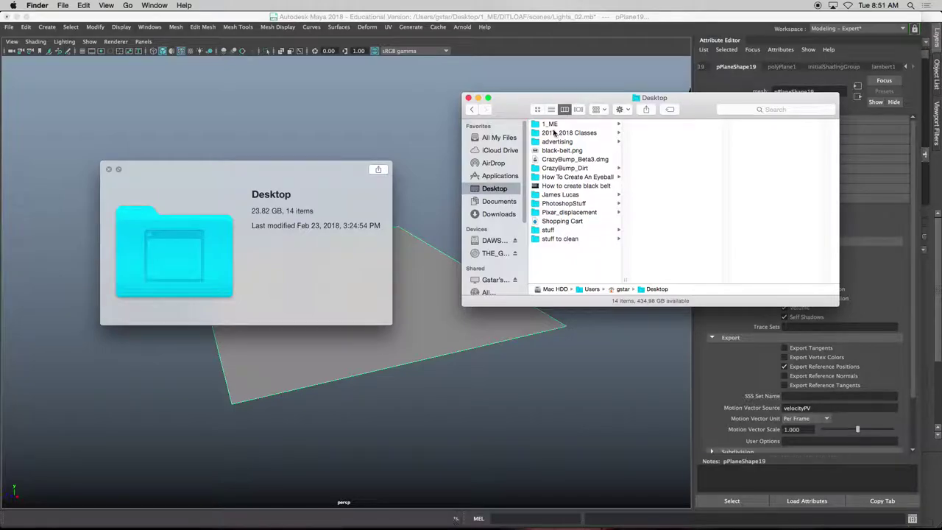
left_click(582, 132)
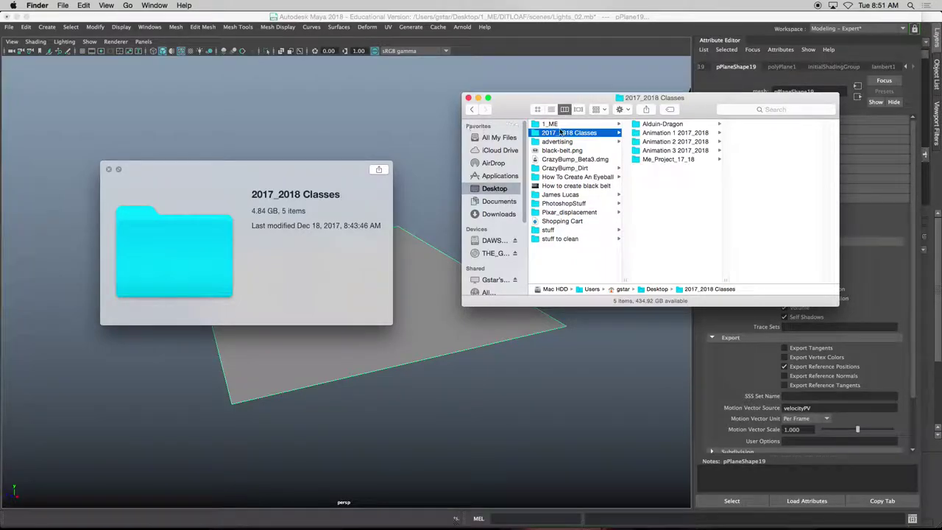
left_click(556, 123)
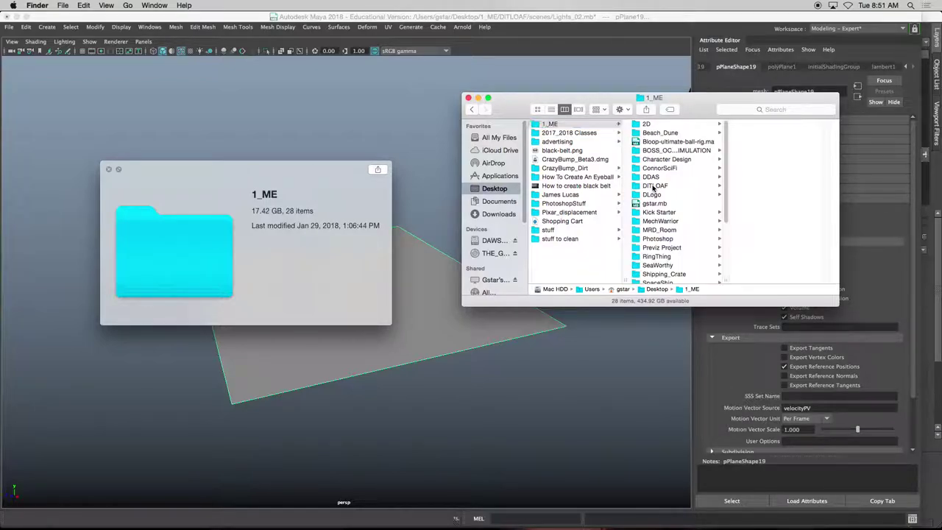
left_click(654, 186)
left_click(762, 229)
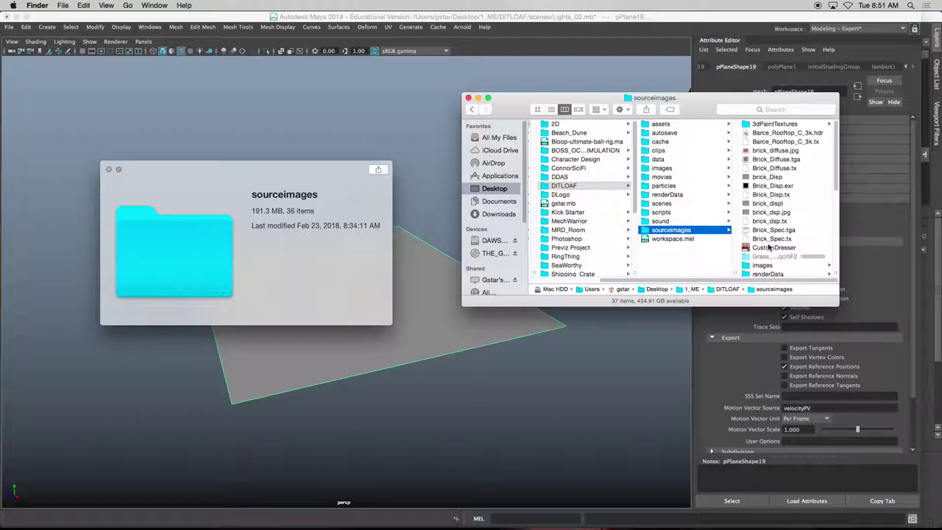
left_click(477, 99)
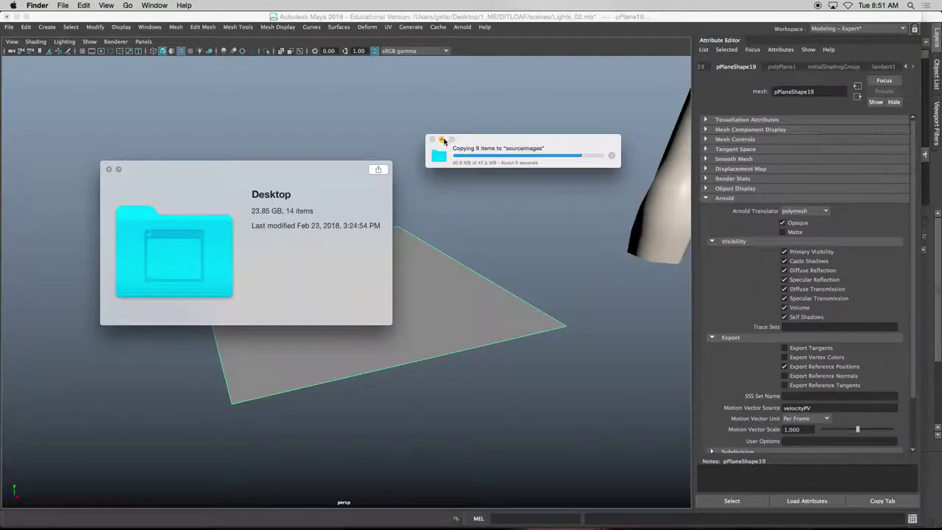
- Tilt the flat plane beside the palm tree upright by about 75 degrees and raise it
scroll(455, 148, "down", 4)
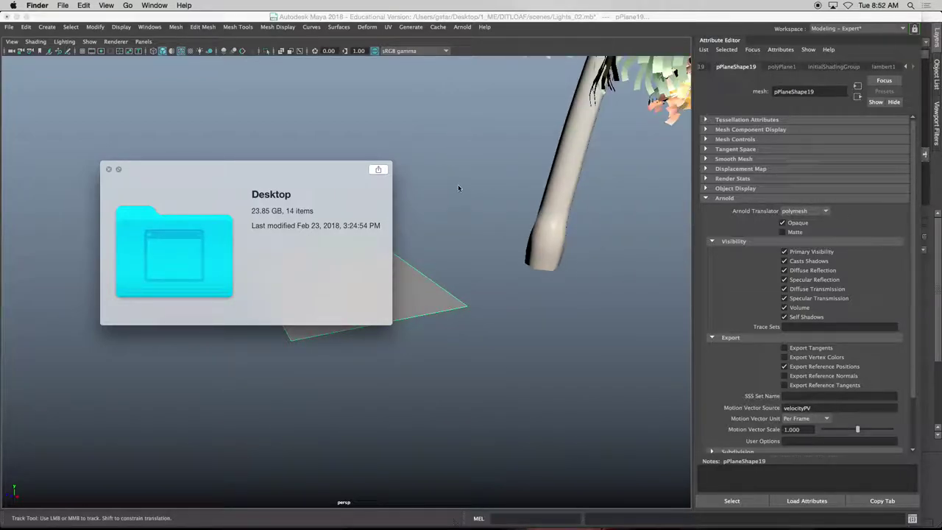
middle_click_drag(516, 171, 499, 219, "alt")
middle_click_drag(466, 249, 376, 296, "alt")
mouse_move(375, 296)
left_mouse_down("alt")
mouse_move(332, 264)
mouse_move(237, 311)
left_mouse_up("alt")
left_click(332, 263)
left_click(237, 311)
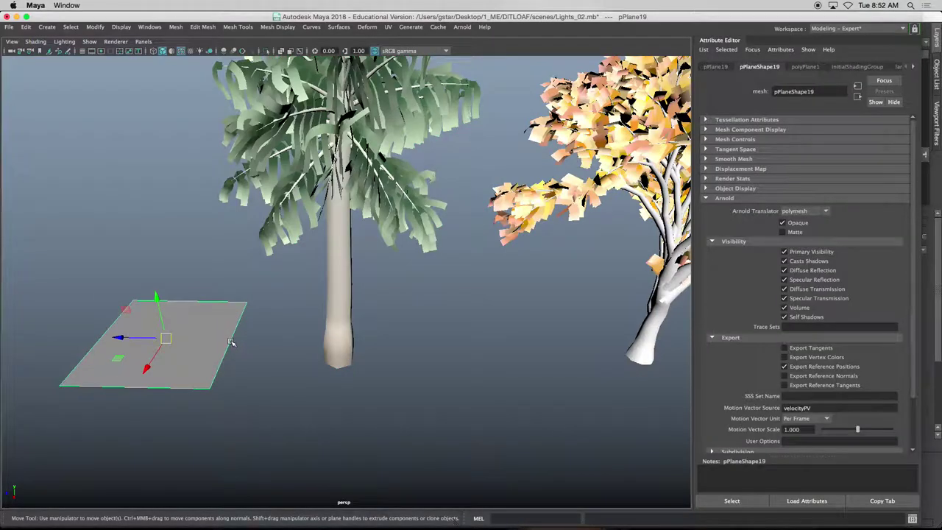
key("e")
left_click_drag(160, 326, 148, 374)
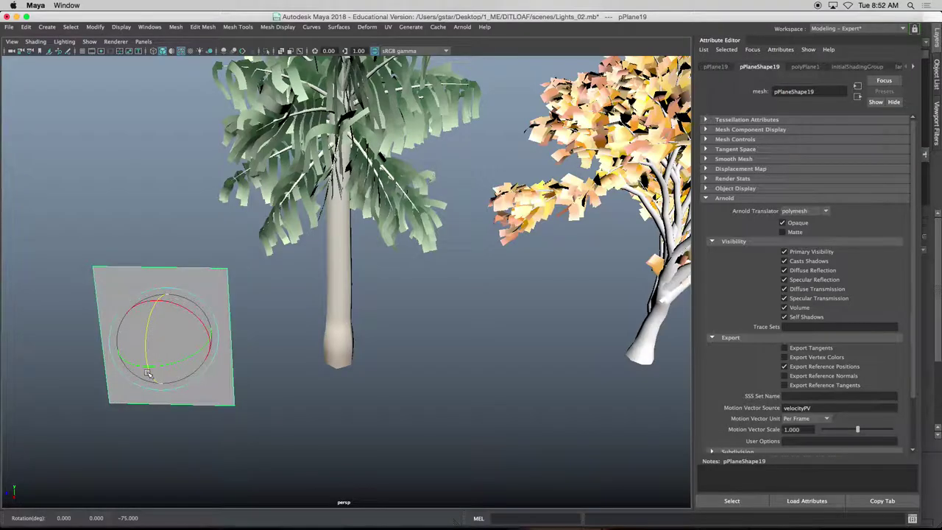
key("w")
mouse_move(157, 298)
left_mouse_down()
mouse_move(156, 273)
mouse_move(308, 223)
mouse_move(327, 250)
mouse_move(487, 197)
left_mouse_up()
- Start a live IPR render of the perspective view in Arnold RenderView and move the render window aside
left_click(329, 227)
left_click(474, 204)
left_click(462, 27)
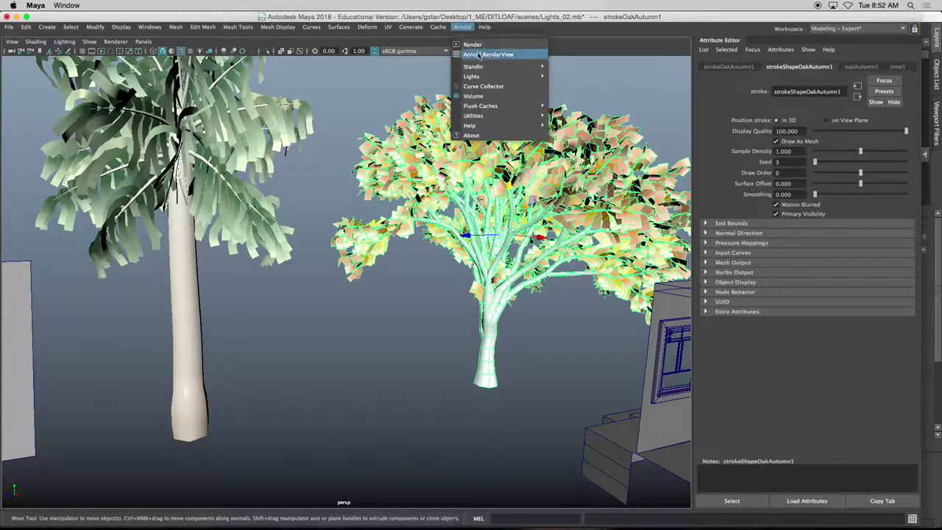
left_click(481, 54)
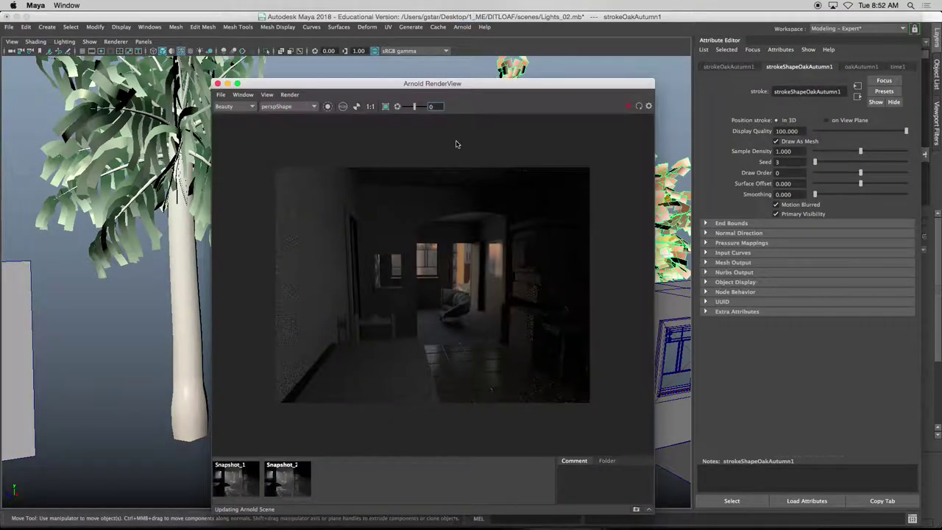
left_click(302, 97)
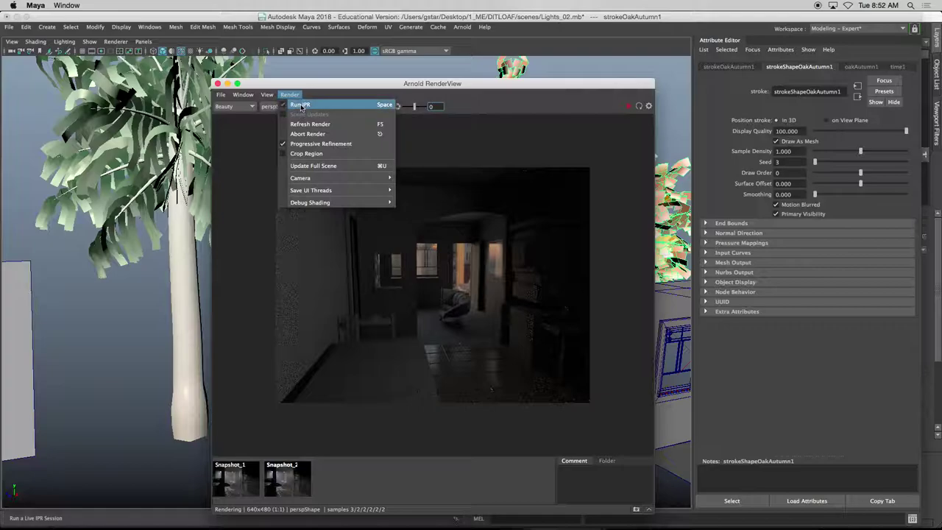
left_click(314, 101)
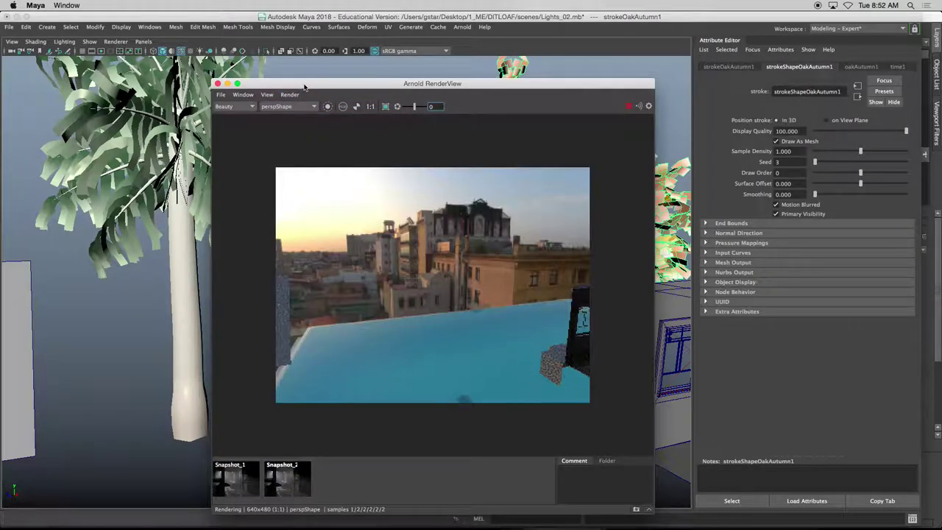
left_click_drag(312, 88, 514, 123)
- Rotate the plane beside the palm tree slightly further towards vertical
mouse_move(229, 174)
left_mouse_down("alt")
mouse_move(327, 161)
mouse_move(235, 168)
mouse_move(198, 202)
mouse_move(231, 171)
left_mouse_up("alt")
middle_click_drag(172, 264, 137, 305, "alt")
left_click(137, 302)
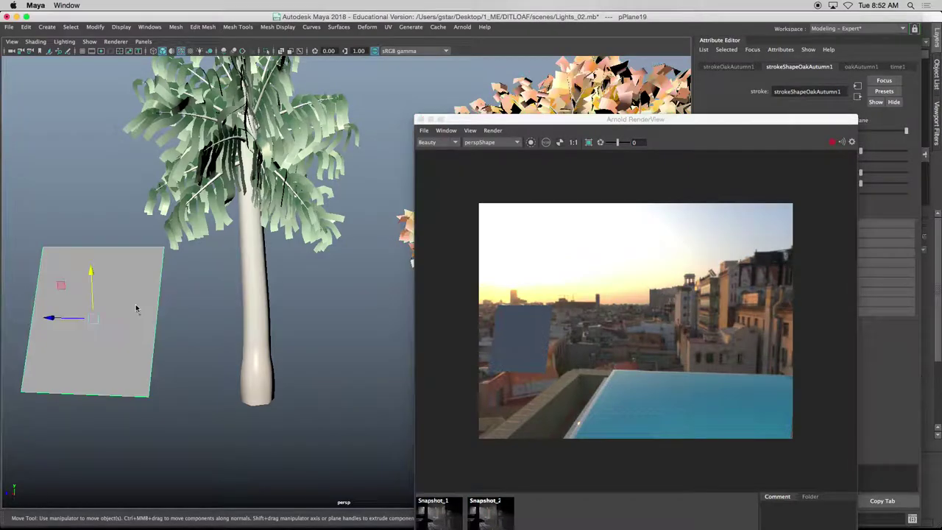
key("e")
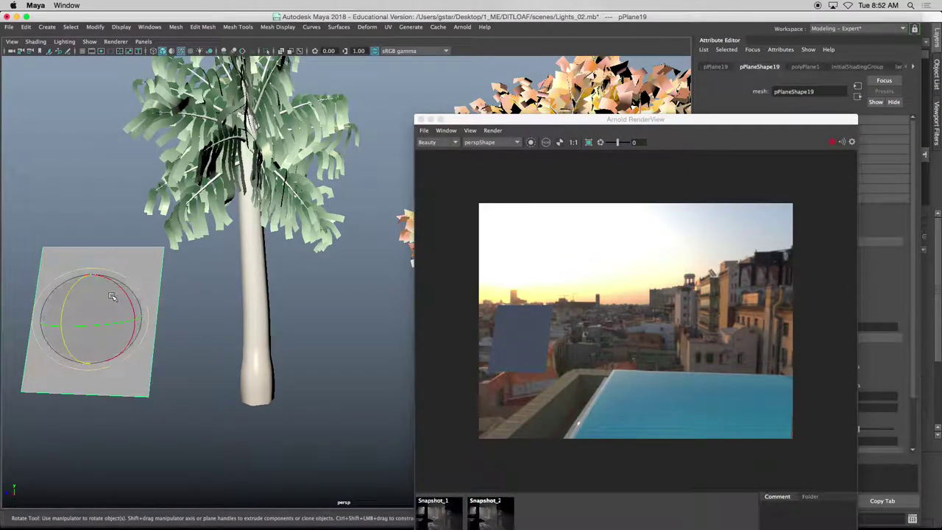
left_click_drag(78, 286, 71, 289)
- Load the oakAutumn Paint Effects brush from the TreesMesh examples in the Content Browser, then close the browser
left_click(230, 178)
left_click(231, 176)
left_click_drag(519, 122, 209, 309)
left_click(150, 26)
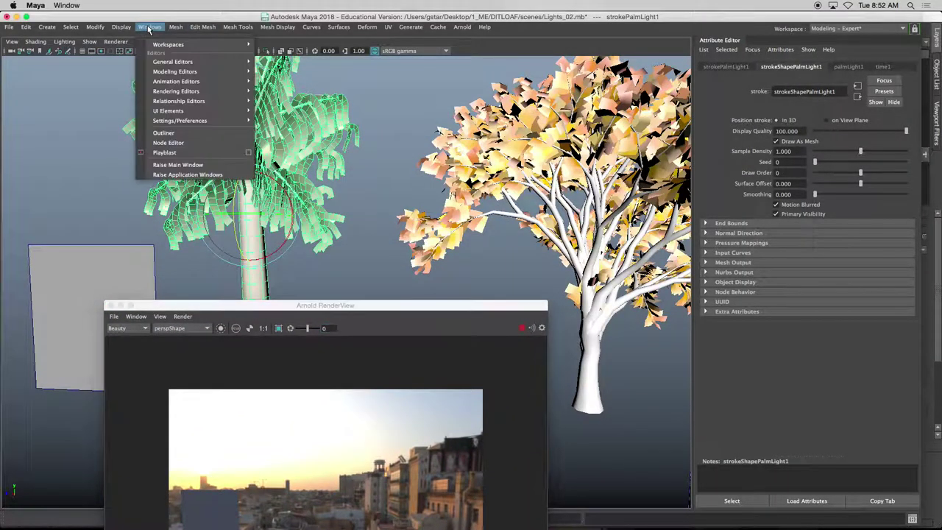
mouse_move(184, 61)
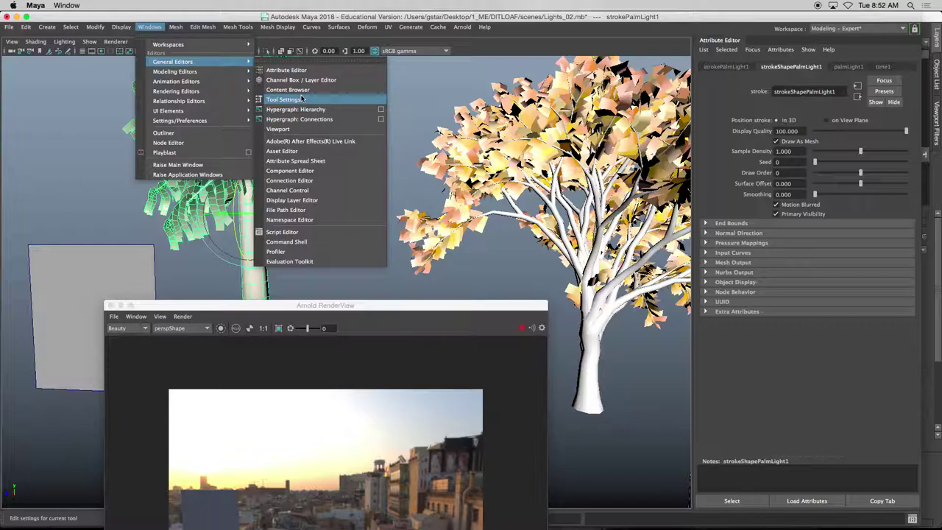
left_click(324, 90)
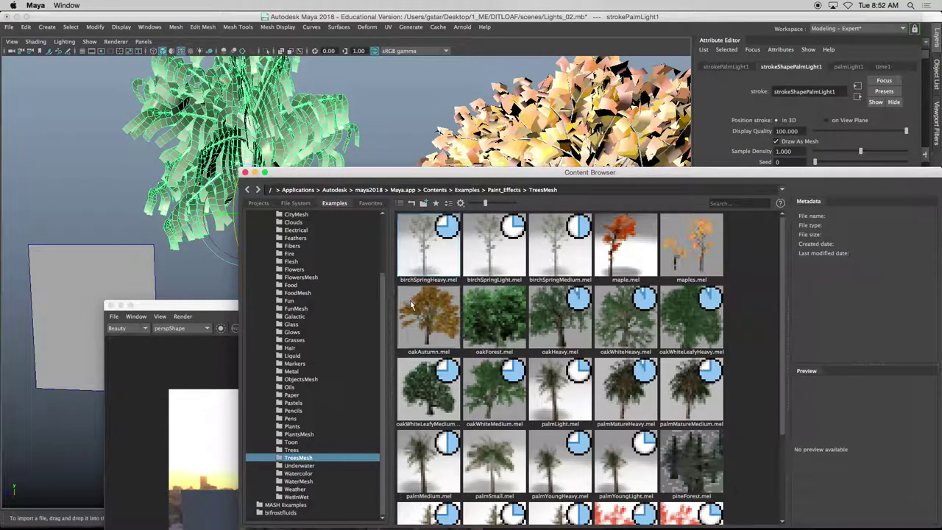
left_click(426, 309)
left_click(245, 172)
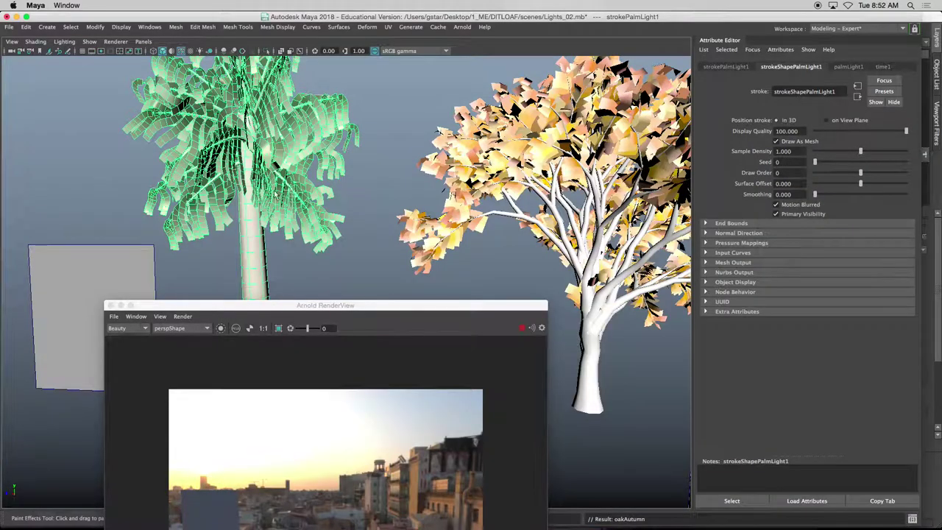
- Paint a short oakAutumn stroke on the ground between the palm and the oak, then delete it
left_click_drag(367, 312, 362, 459)
mouse_move(353, 397)
left_mouse_down("alt")
mouse_move(368, 361)
mouse_move(445, 358)
left_mouse_up("alt")
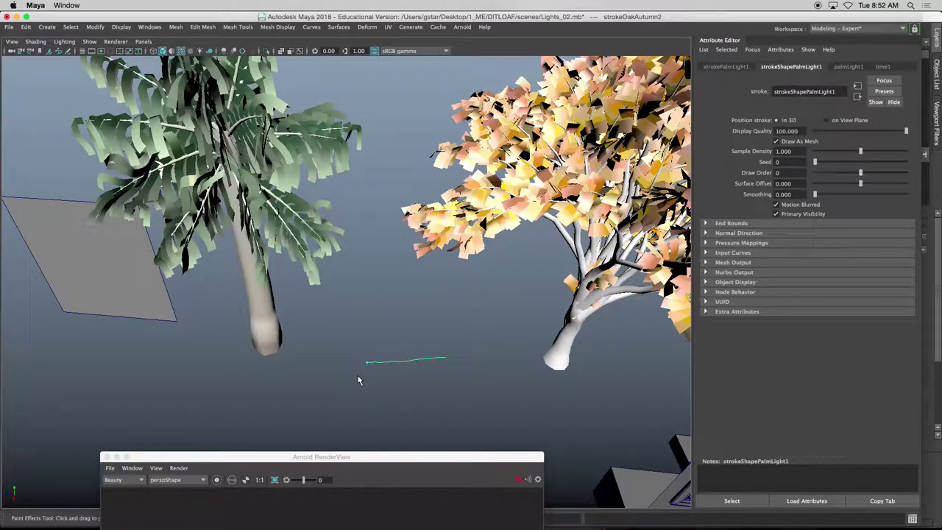
key("Delete")
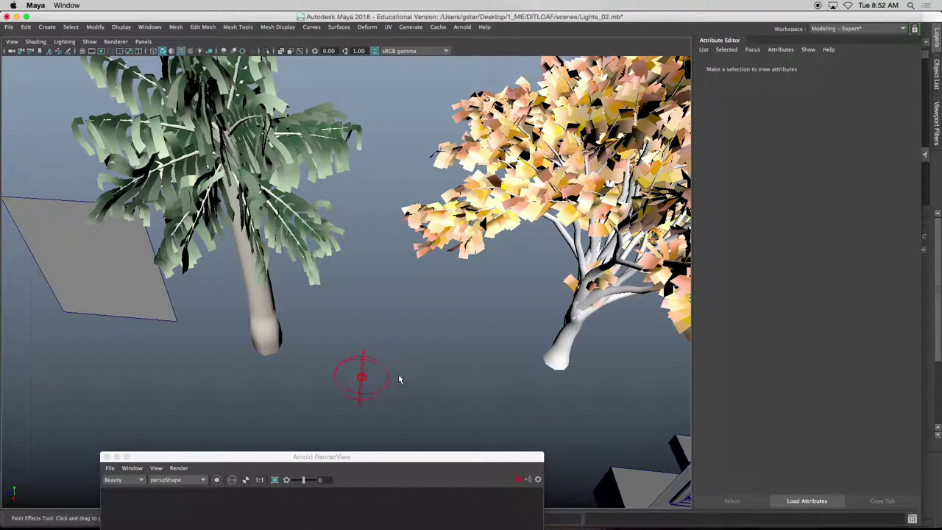
- Paint another oakAutumn stroke between the palm and the oak, delete it, and return to the Move tool
left_click_drag(403, 375, 409, 358)
scroll(410, 357, "down", 3)
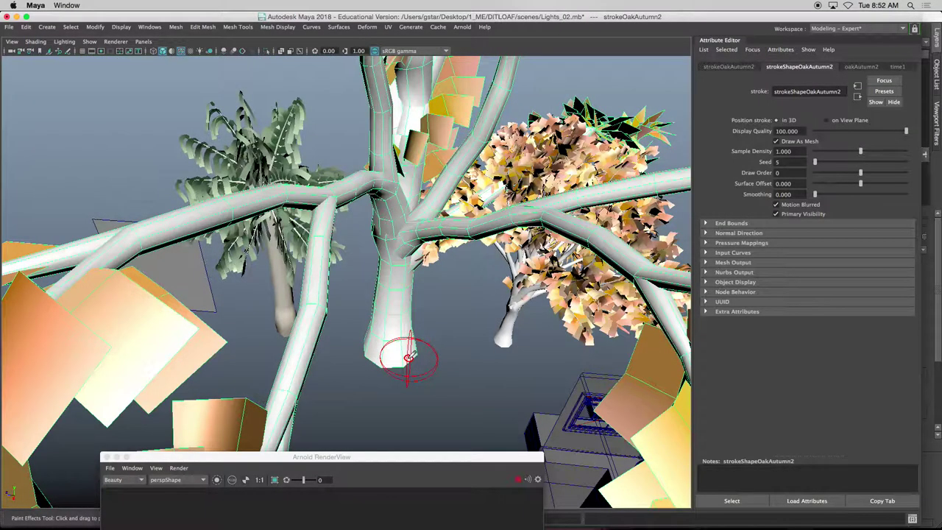
key("Delete")
key("w")
- Enable Output Quads in the Mesh Output settings of both the palm stroke and the autumn oak stroke
scroll(392, 361, "up", 3)
left_click(287, 207)
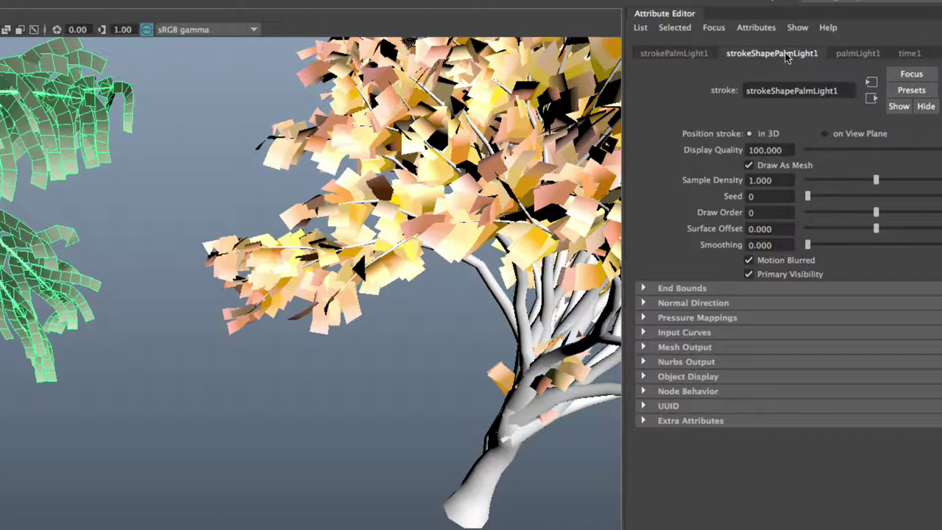
left_click(681, 348)
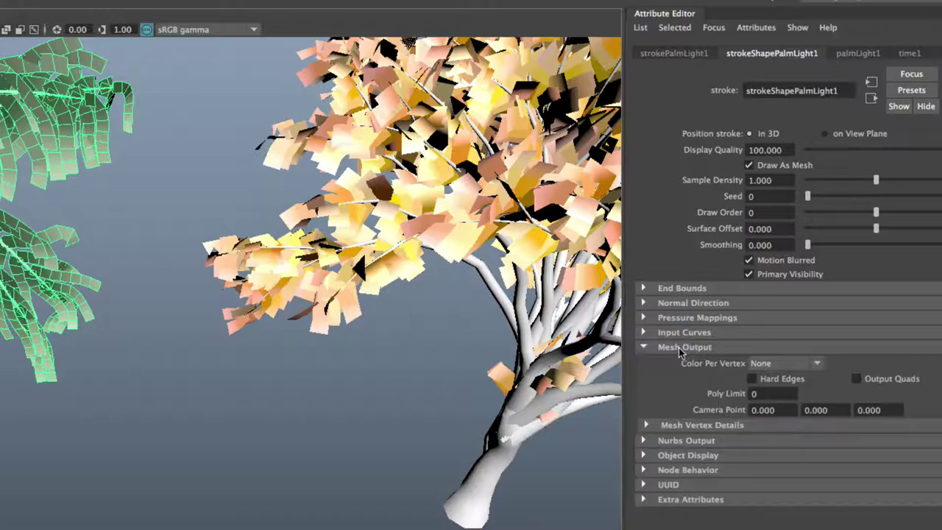
left_click(857, 379)
left_click(540, 222)
left_click(856, 378)
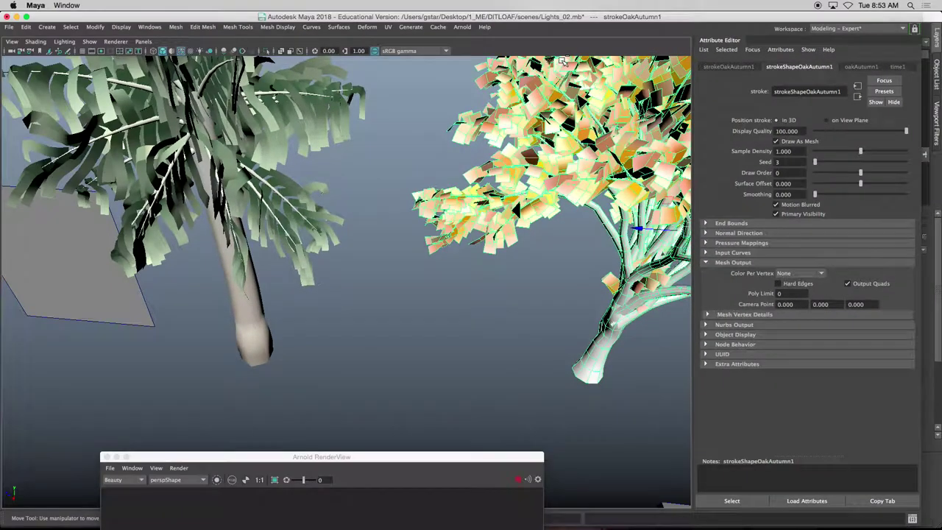
- Open the Paint Effects to Polygons conversion options for the palm stroke and enable quad output
left_click_drag(336, 199, 234, 226, "alt")
middle_click_drag(234, 226, 223, 236, "alt")
middle_click_drag(425, 189, 466, 208, "alt")
left_click(259, 135)
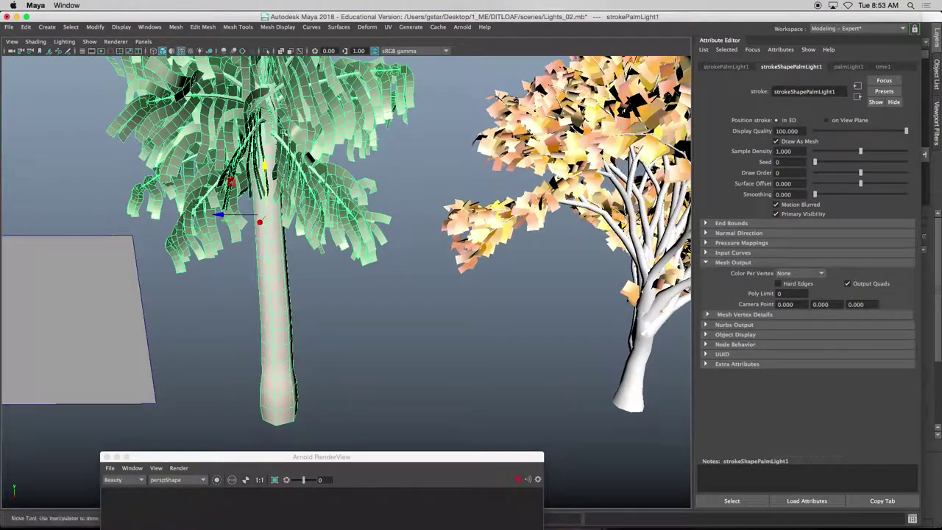
left_click(146, 27)
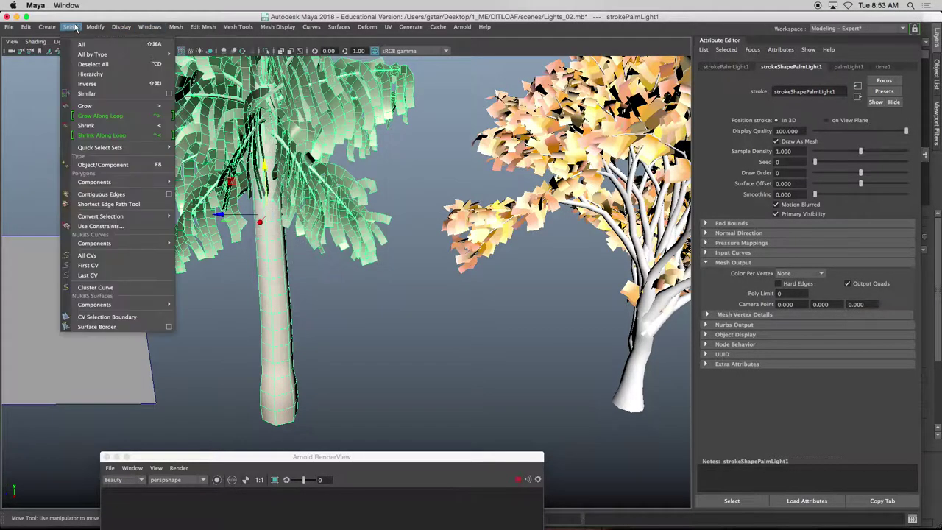
mouse_move(94, 28)
mouse_move(122, 270)
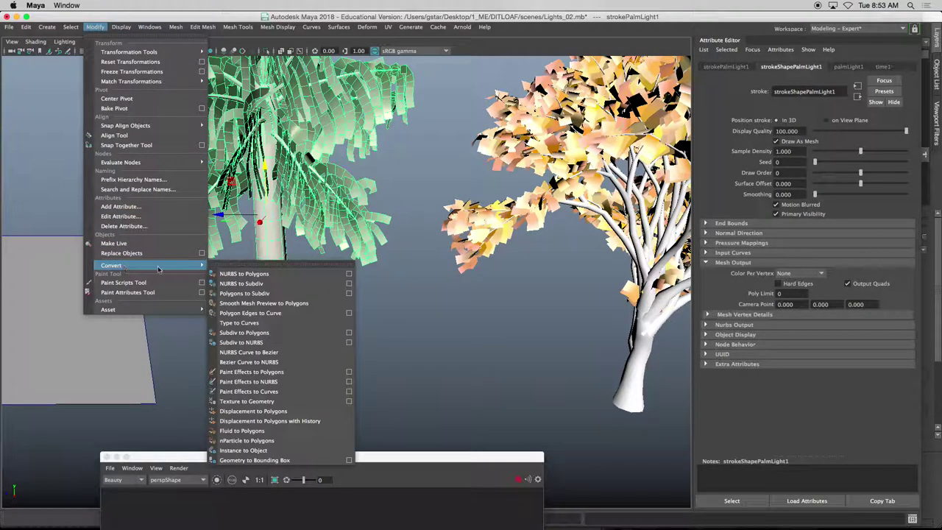
left_click(349, 373)
left_click_drag(591, 195, 466, 143)
left_click(463, 176)
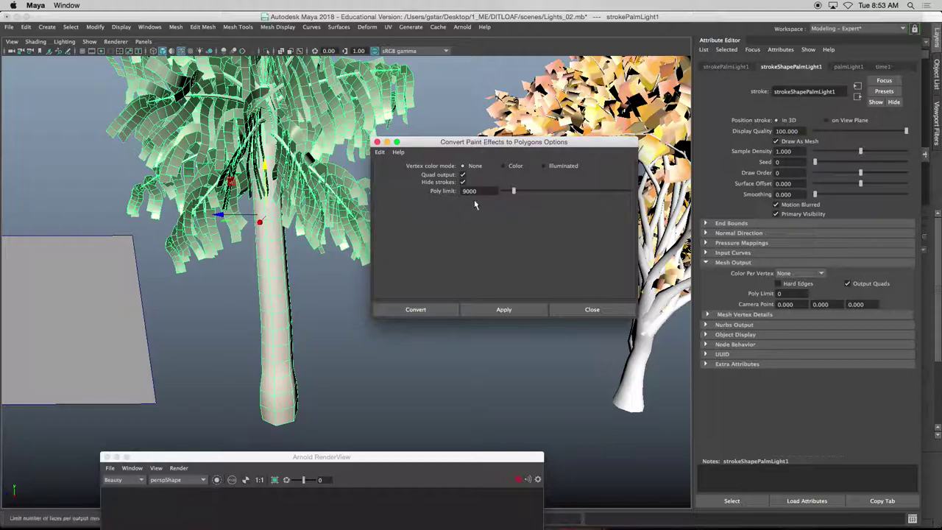
- Convert the palm stroke to polygons with a poly limit of 20000 and bring the Arnold render window fully into view
double_click(475, 192)
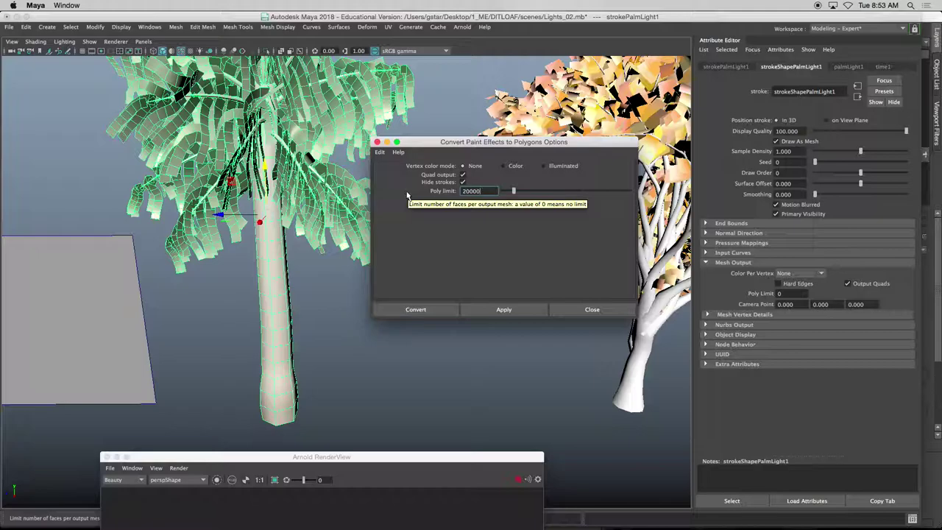
type("20000")
left_click(503, 309)
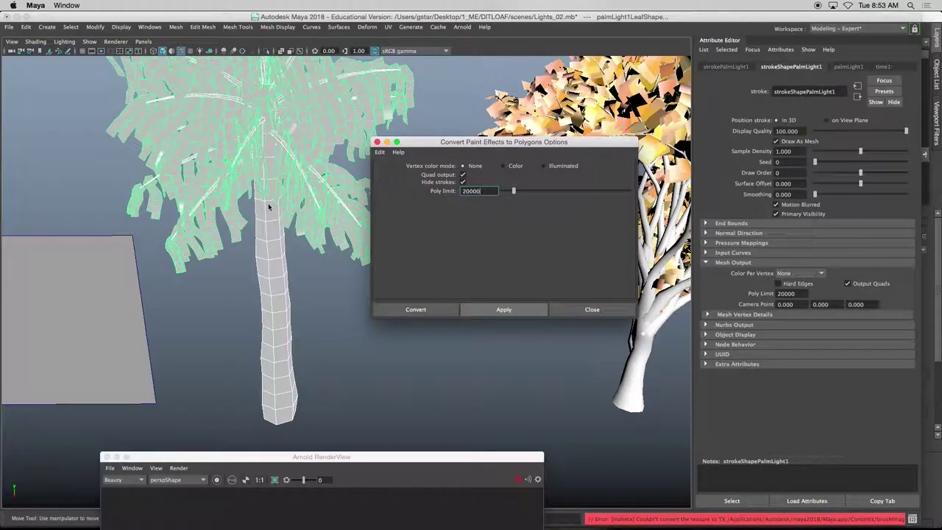
left_click_drag(271, 210, 277, 201, "alt")
left_click_drag(272, 268, 255, 390, "alt")
mouse_move(276, 457)
left_mouse_down()
mouse_move(197, 214)
mouse_move(260, 109)
mouse_move(276, 104)
mouse_move(210, 89)
left_mouse_up()
- Convert the autumn oak stroke to polygons with a poly limit of 50000 and close the conversion options
left_click_drag(505, 143, 579, 299)
left_click(595, 251)
left_click_drag(595, 250, 565, 378, "alt")
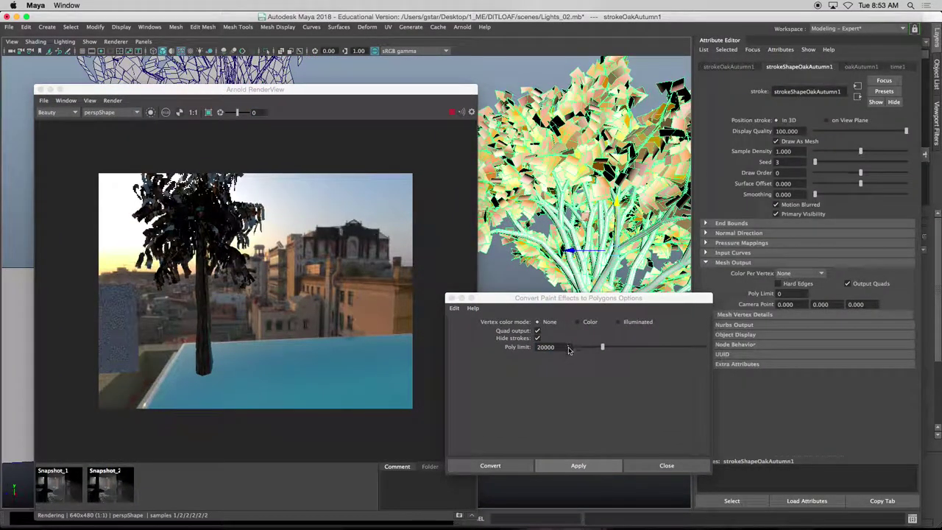
left_click(516, 345)
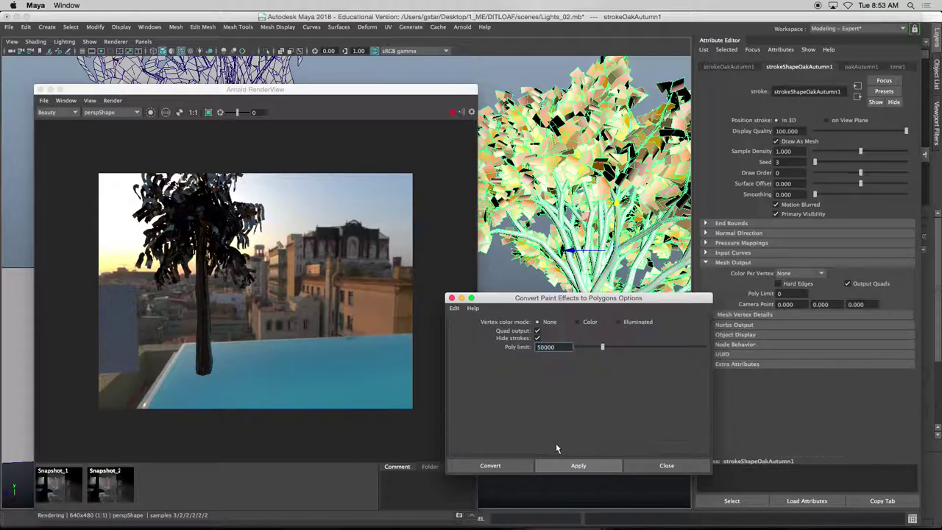
left_click(565, 463)
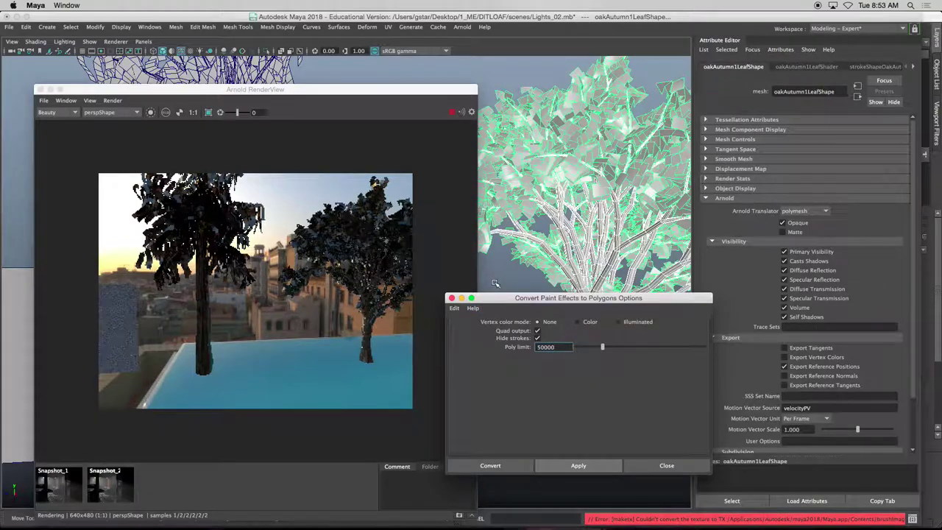
left_click(451, 298)
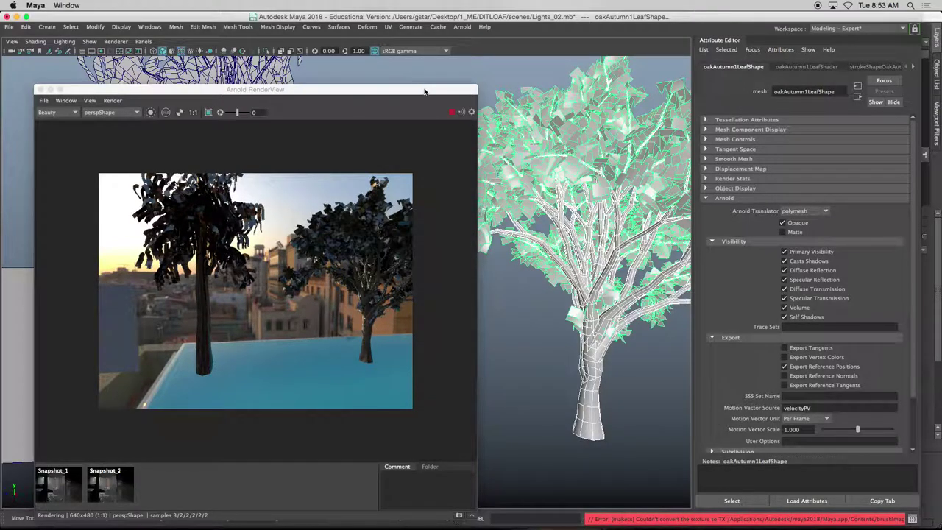
- Move the render window lower, undo the oak's polygon conversion, and leave the oak stroke selected
left_click_drag(424, 91, 422, 179)
key("super+z")
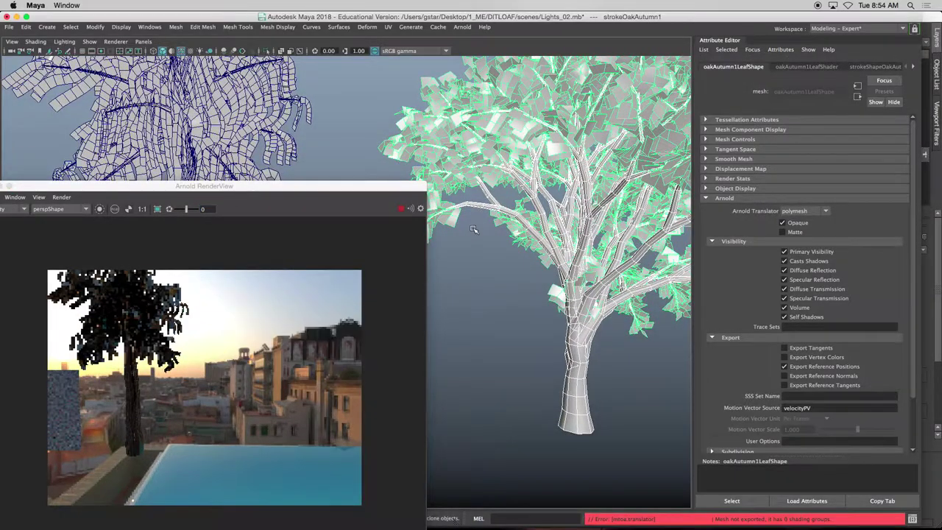
key("super+z")
key("super+z")
left_click(527, 222)
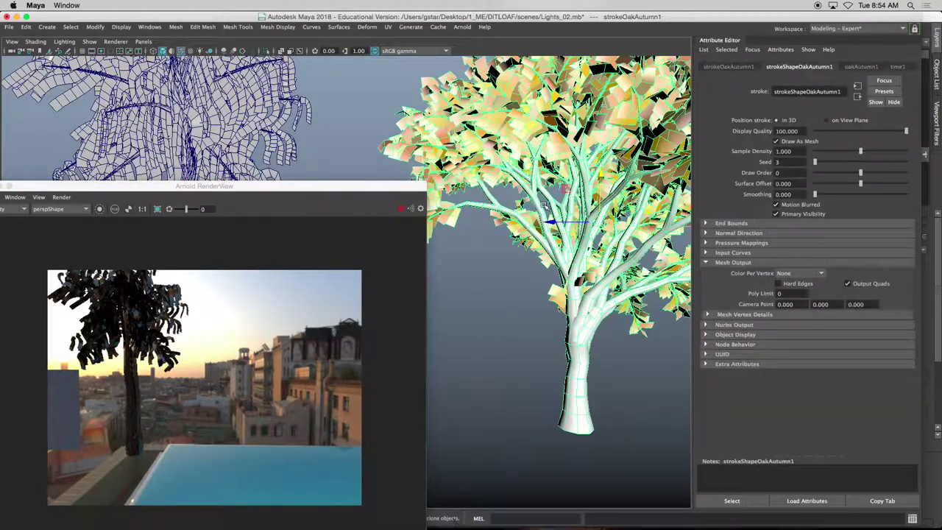
left_click_drag(545, 206, 427, 126, "alt")
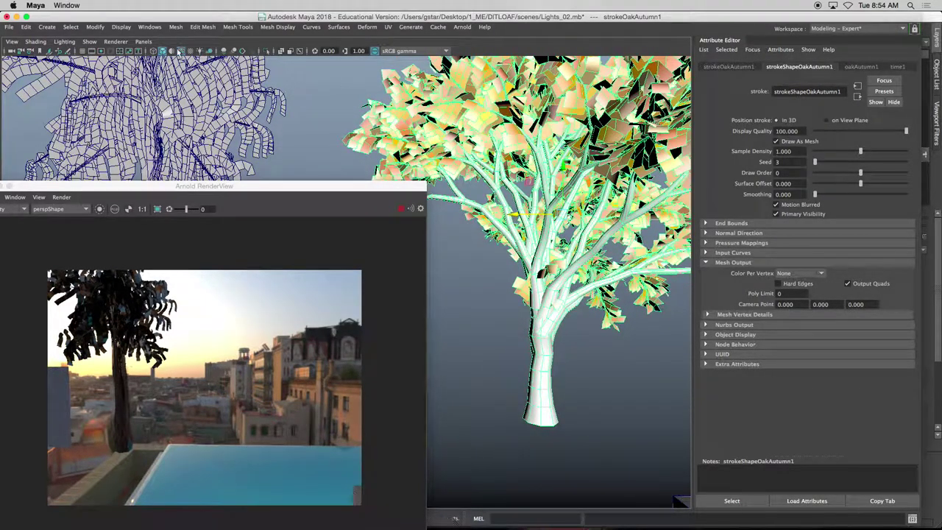
- Convert the selected oak stroke to polygons again, using quad output and a poly limit of 50000
left_click(95, 26)
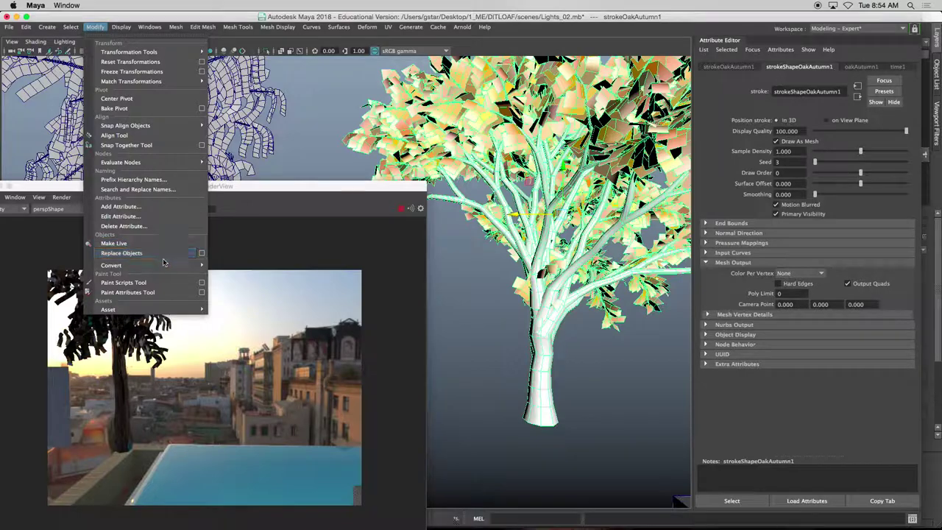
mouse_move(165, 264)
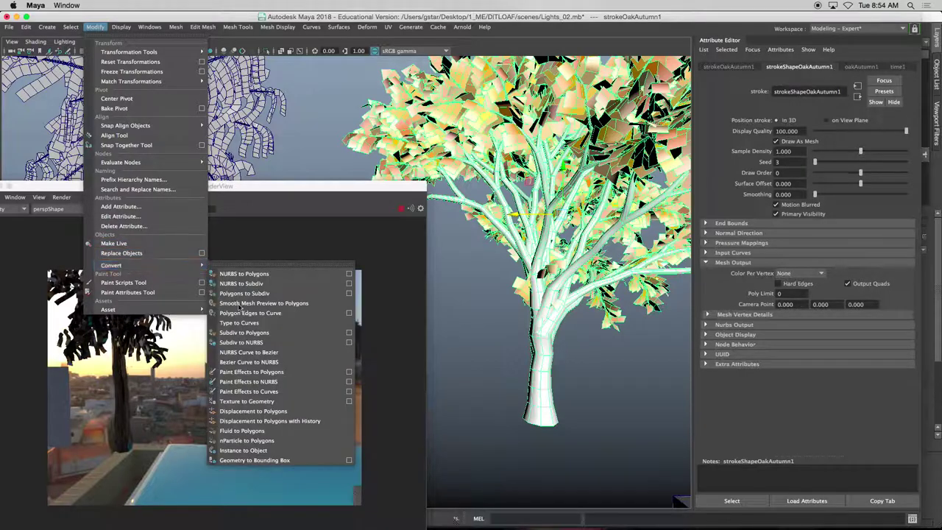
left_click(349, 372)
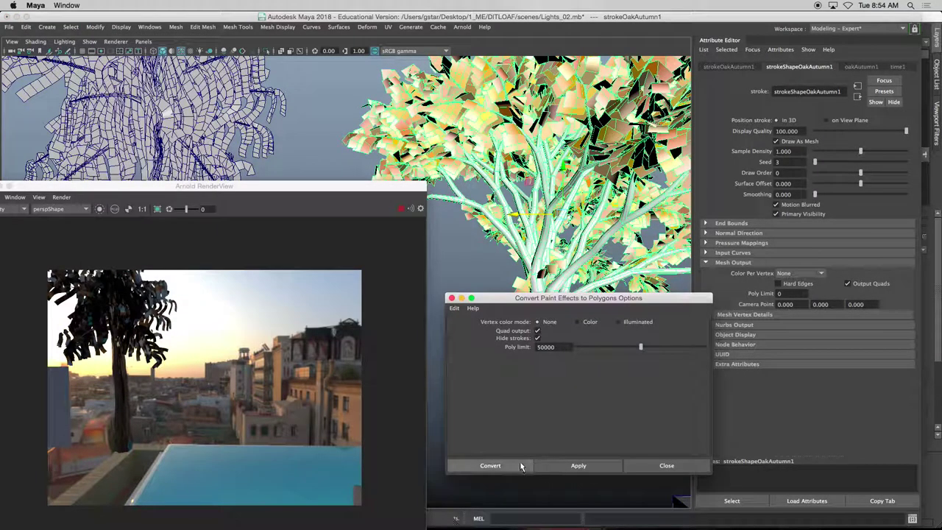
left_click(490, 466)
left_click(461, 298)
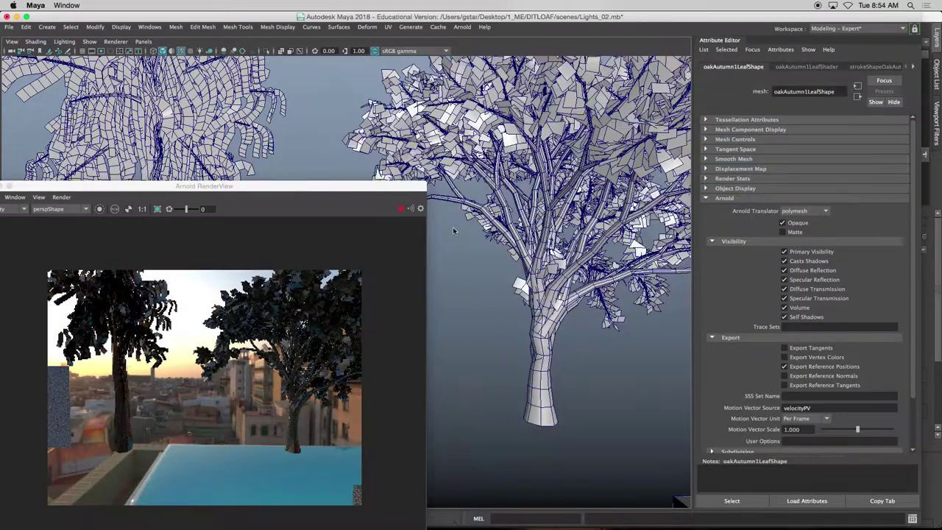
- Select the converted oak's leaf mesh and examine its brush node and Phong leaf shader attributes
left_click(399, 145)
left_click(450, 199)
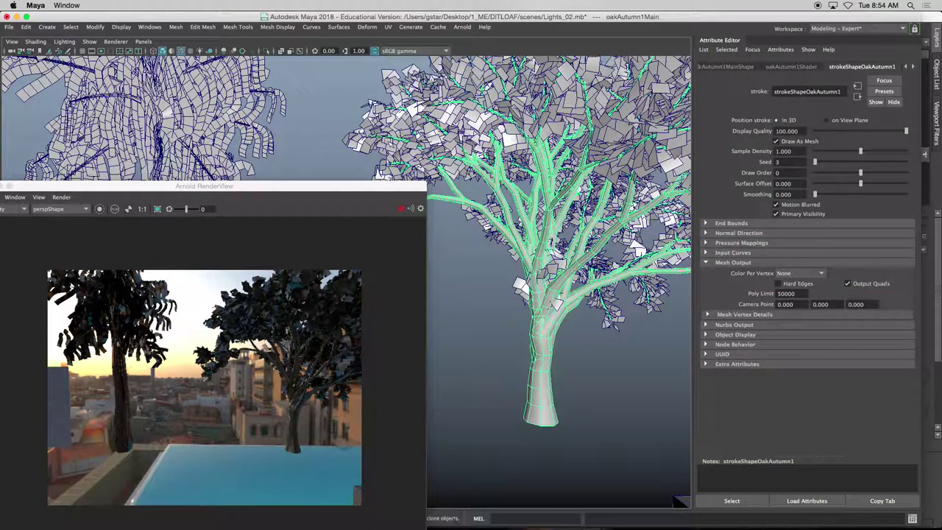
left_click(543, 145)
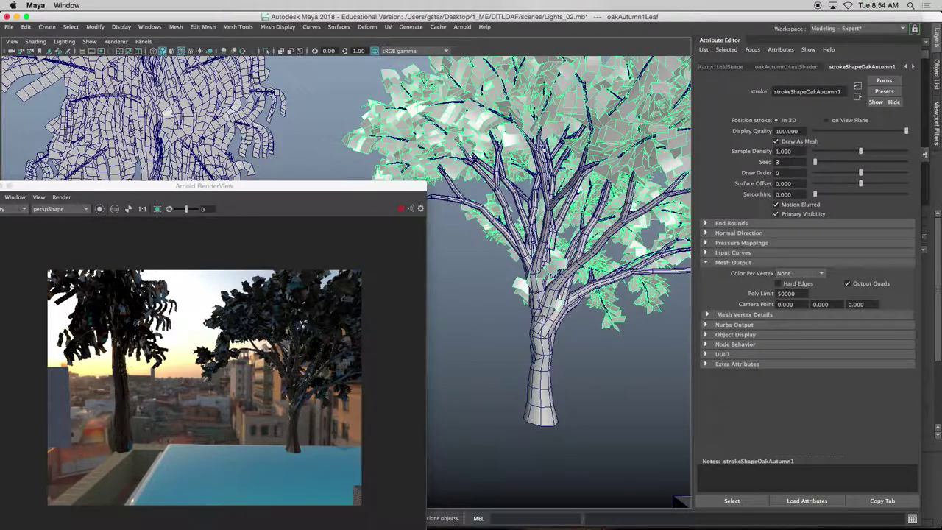
left_click(913, 68)
left_click(854, 67)
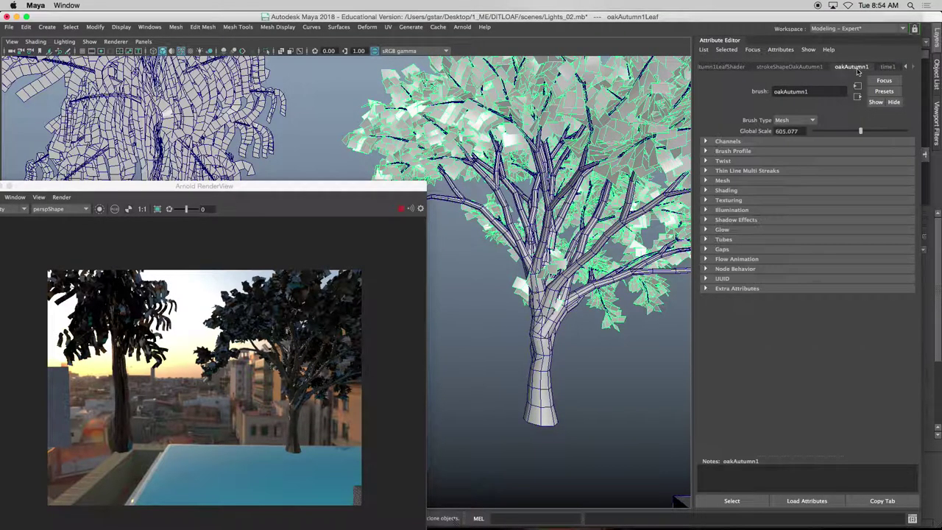
left_click(726, 67)
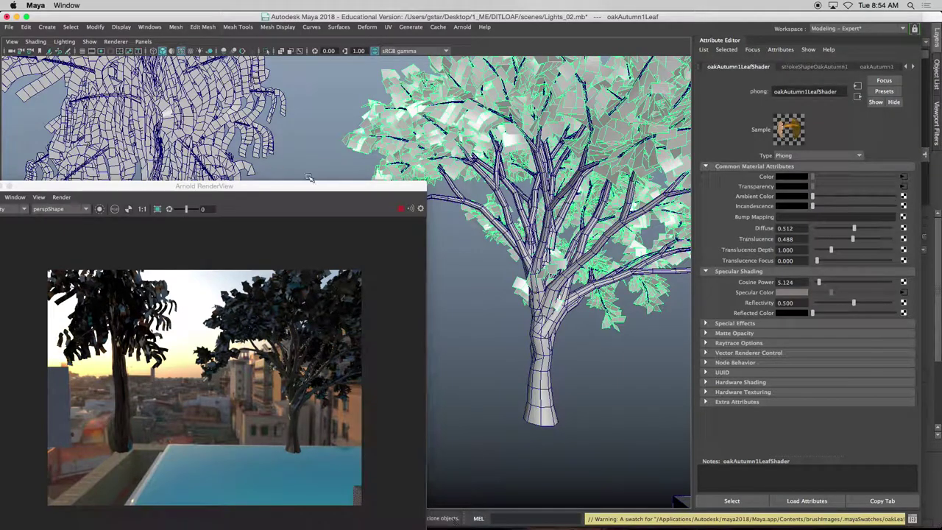
- Select the converted palm's leaf mesh, open its Phong leaf shader, and move the render window clear of the shader's texture connections
left_click_drag(316, 180, 660, 106)
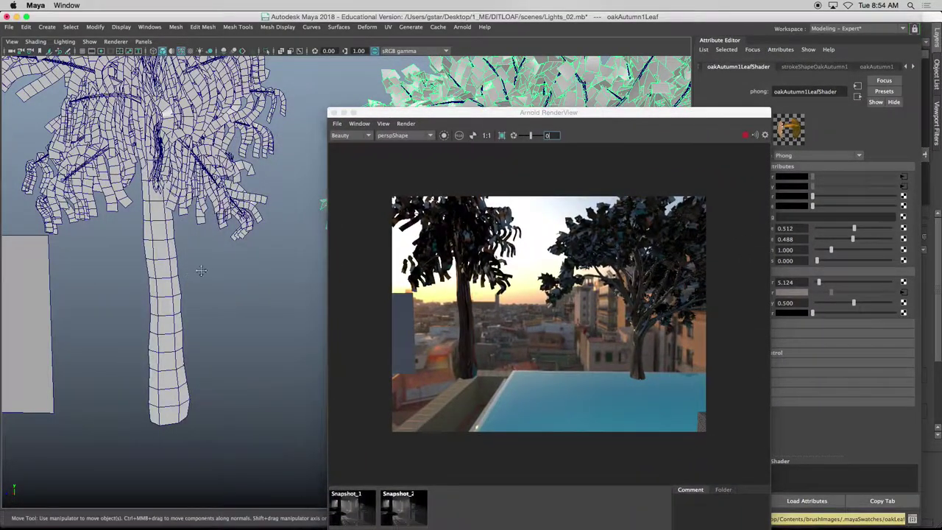
middle_click_drag(220, 269, 426, 243, "alt")
left_click(151, 280)
left_click_drag(150, 280, 177, 276, "alt")
middle_click_drag(177, 276, 234, 273, "alt")
left_click(350, 100)
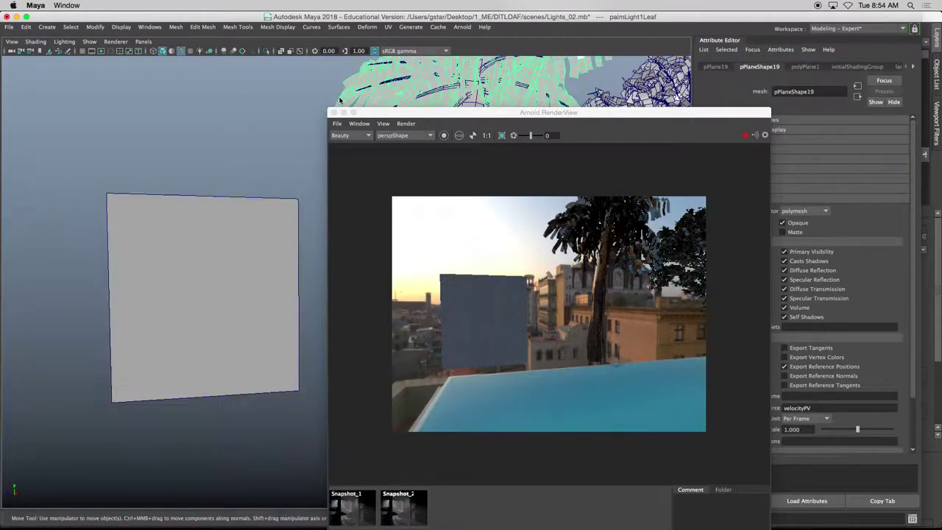
left_click_drag(420, 112, 418, 191)
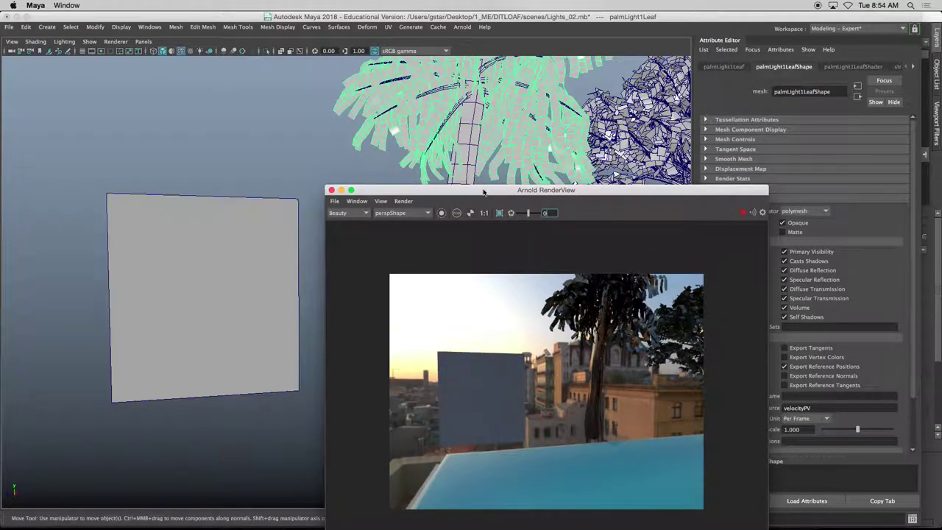
left_click(914, 67)
left_click(814, 68)
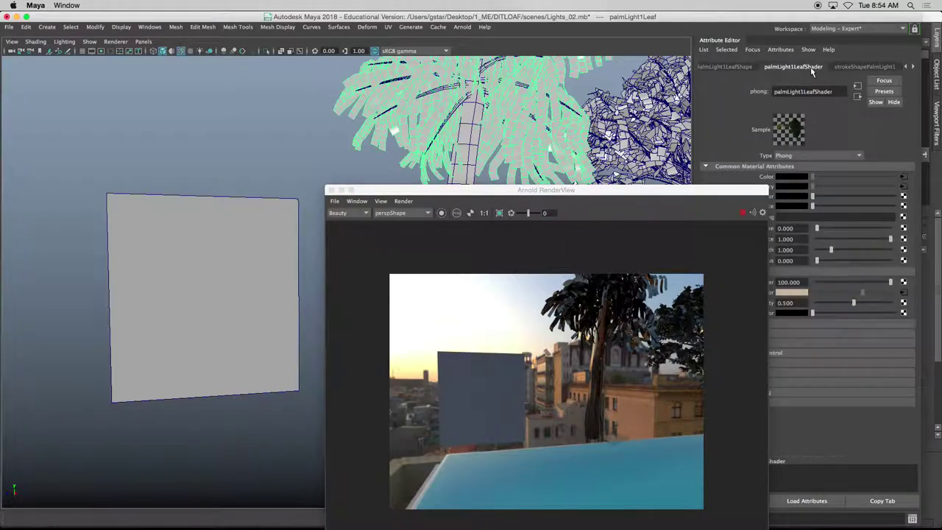
left_click_drag(758, 192, 758, 232)
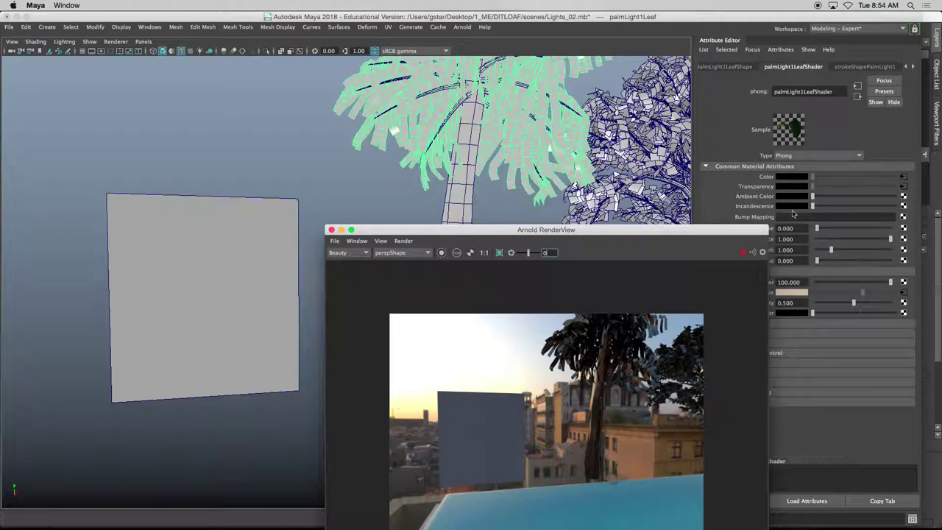
- Follow the palm leaf shader's color connection through its ramp to the file texture and read the image path
left_click(905, 178)
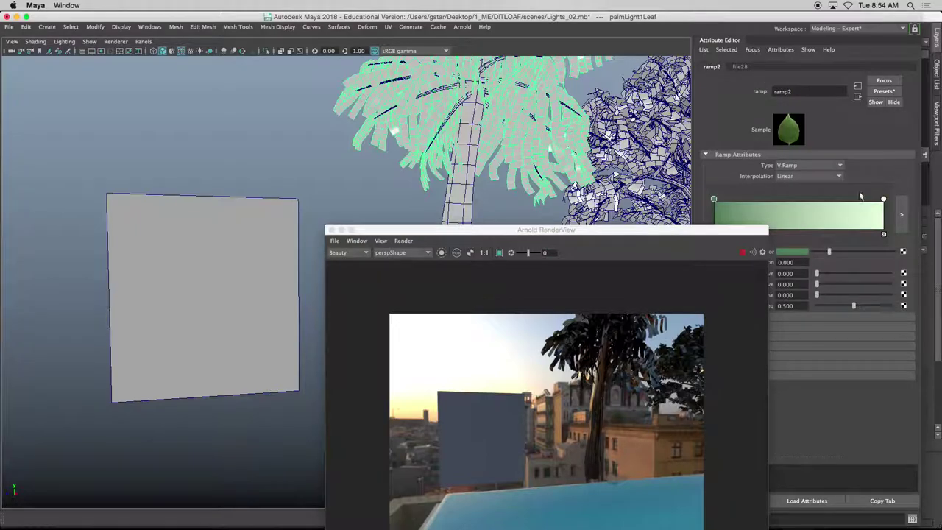
left_click(740, 66)
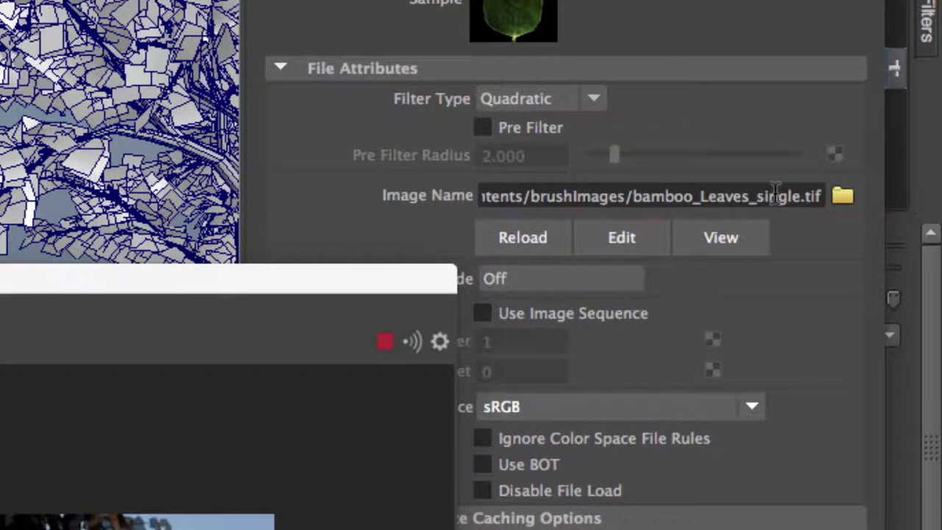
left_click_drag(895, 195, 868, 196)
left_click_drag(742, 196, 768, 196)
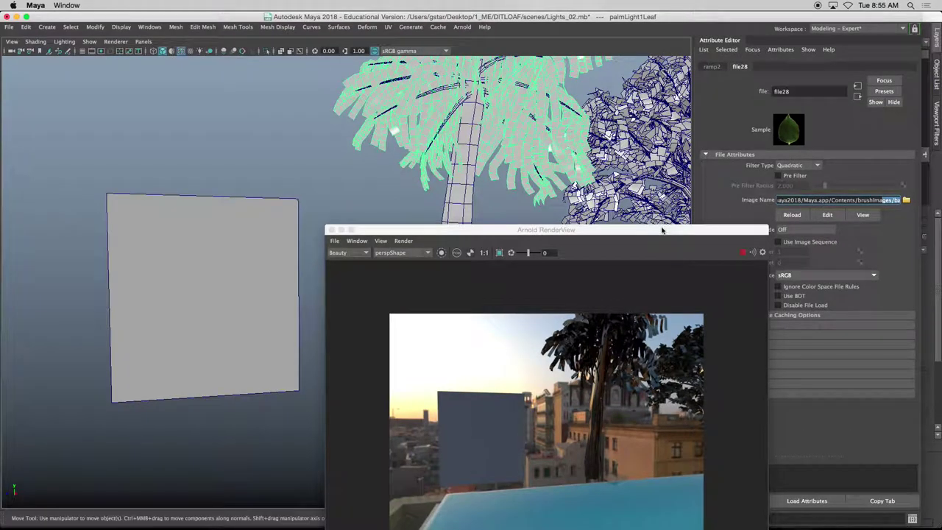
- Move the render window up, switch to Finder, and browse to Applications > Autodesk > maya2018
left_click_drag(643, 235, 659, 108)
mouse_move(140, 527)
left_click(93, 516)
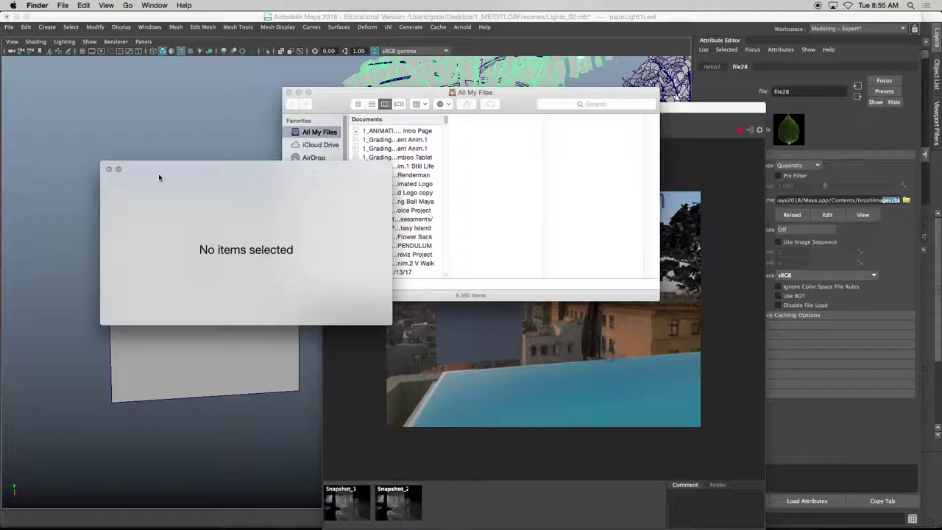
left_click(111, 171)
left_click(316, 171)
left_click(377, 251)
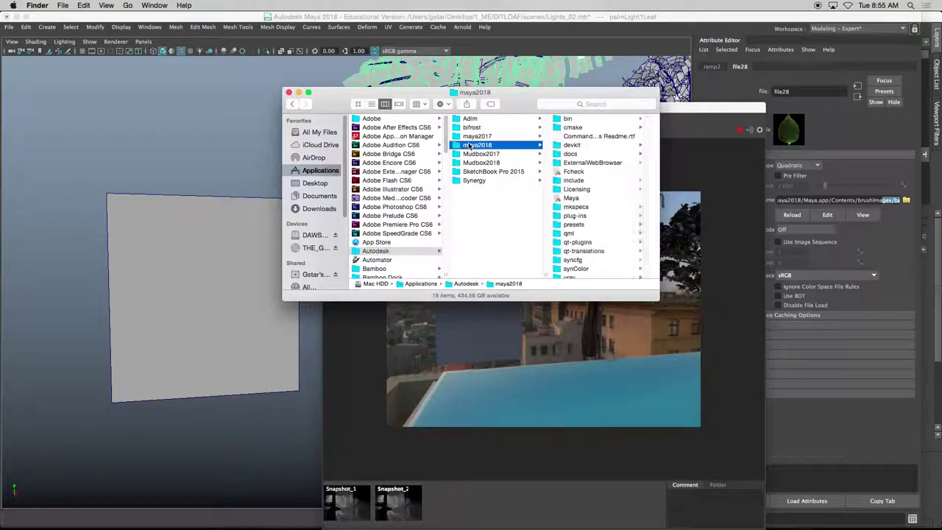
left_click(477, 145)
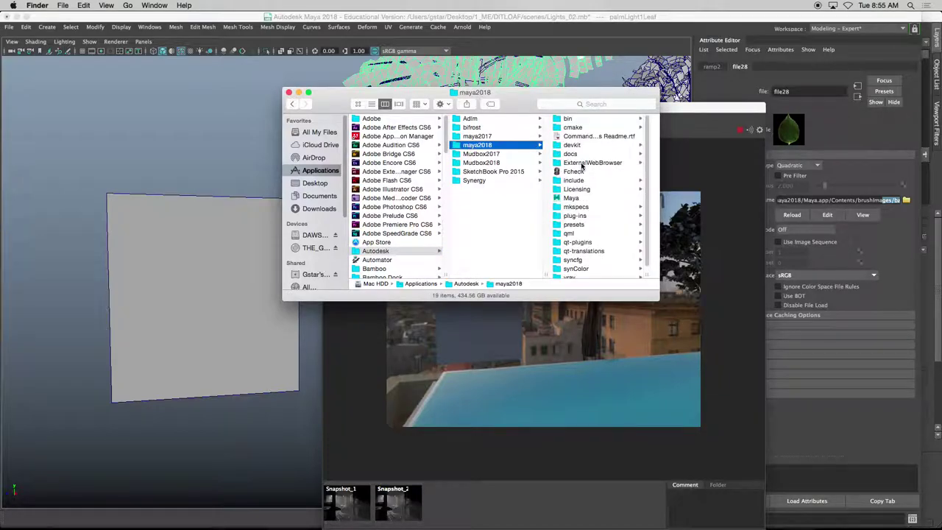
- Enlarge the Finder window, show the Maya application's package contents, and open Contents > brushImages
right_click(571, 201)
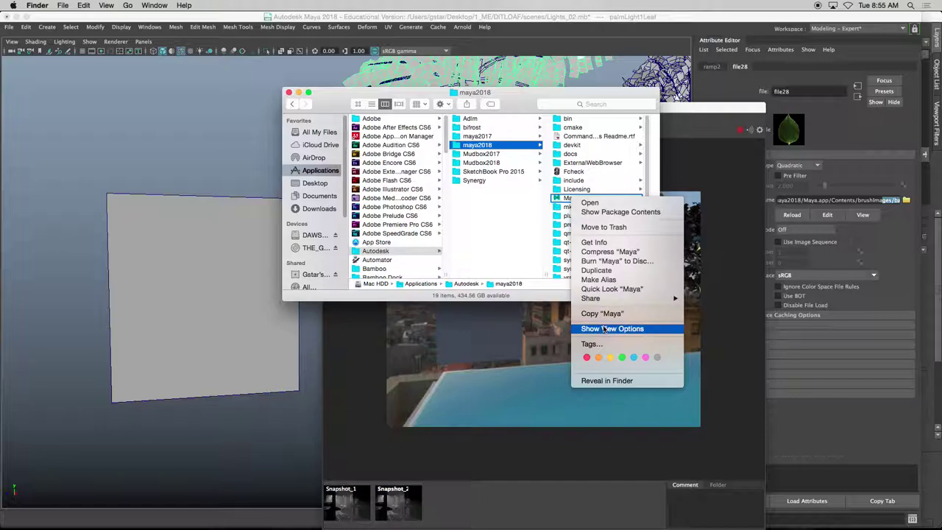
left_click(577, 96)
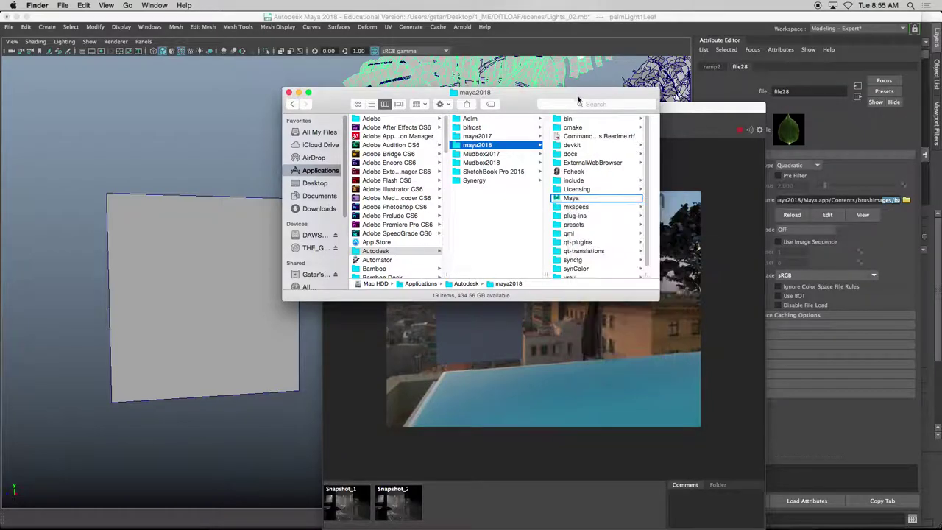
left_click_drag(577, 96, 524, 89)
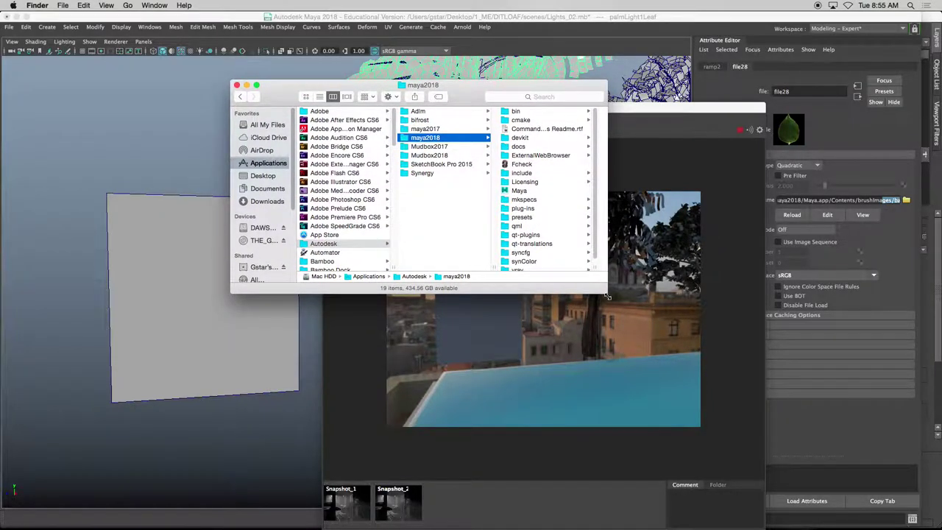
left_click_drag(613, 299, 670, 332)
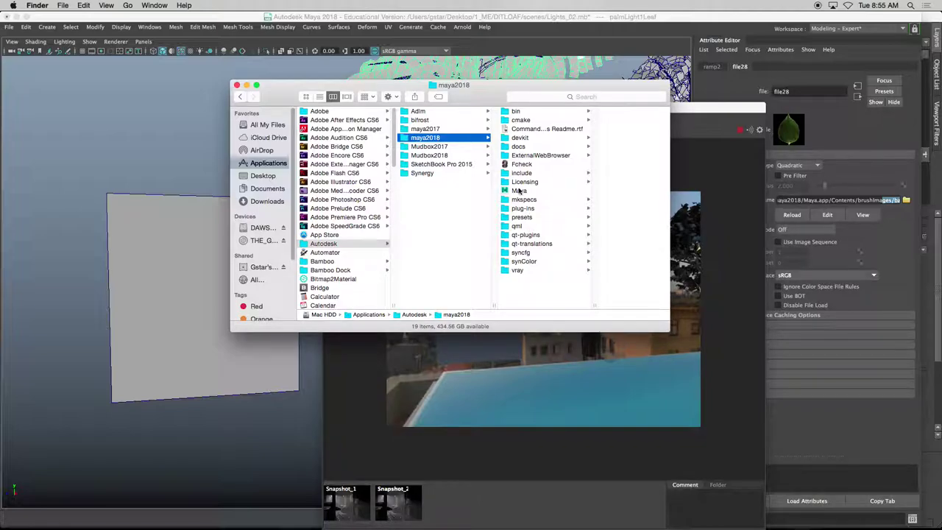
left_click(520, 192)
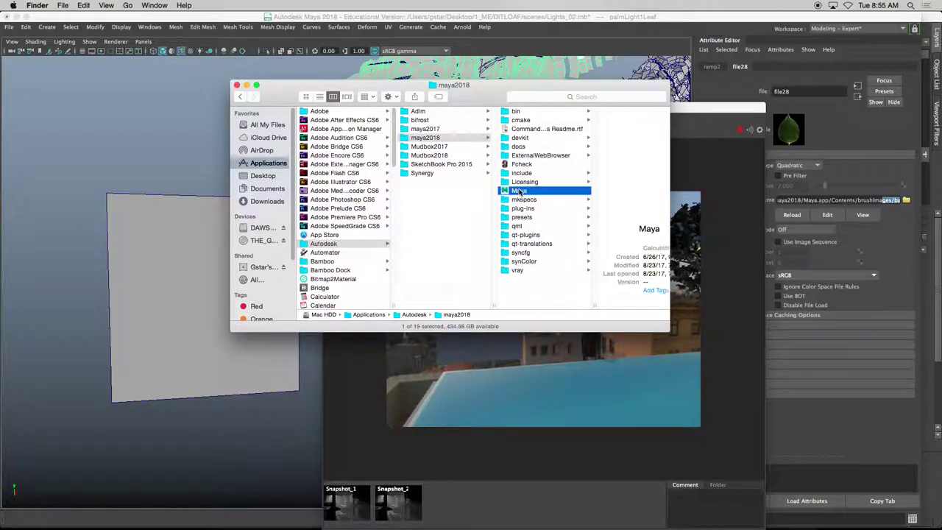
right_click(488, 196)
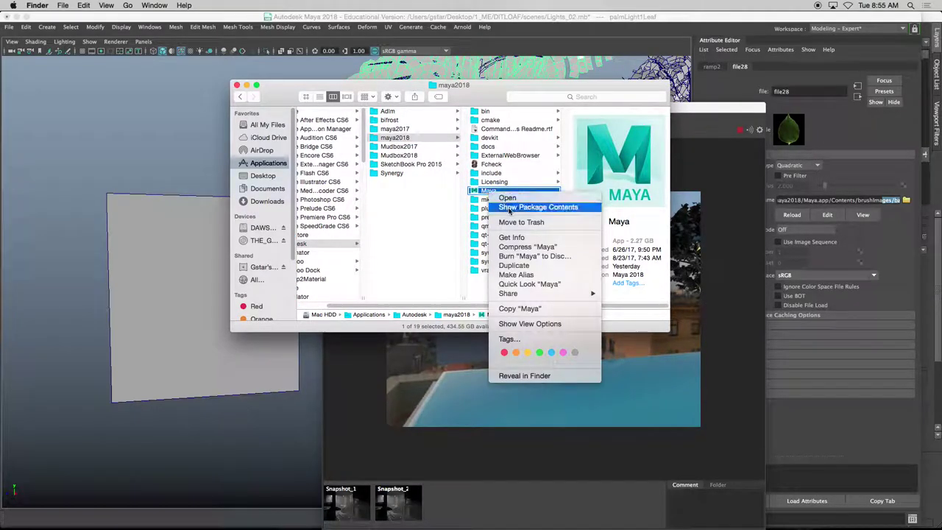
left_click(517, 208)
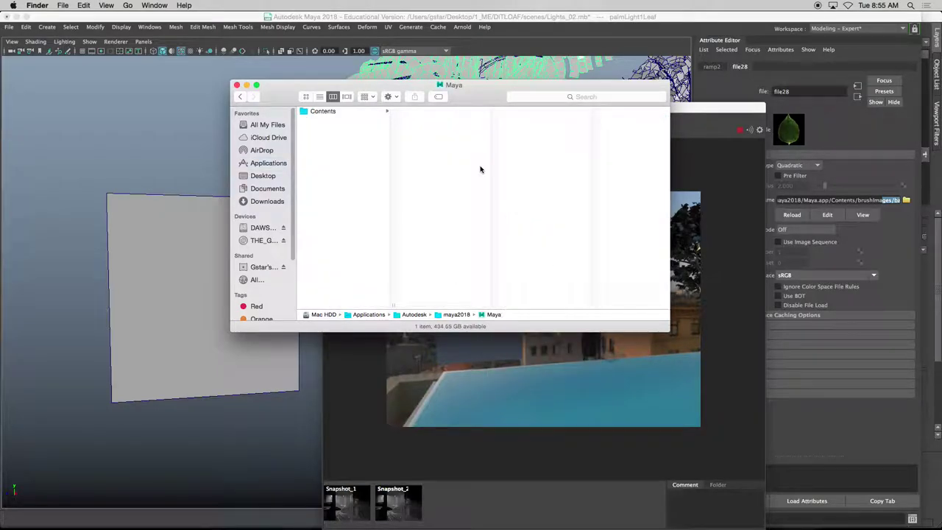
left_click(333, 112)
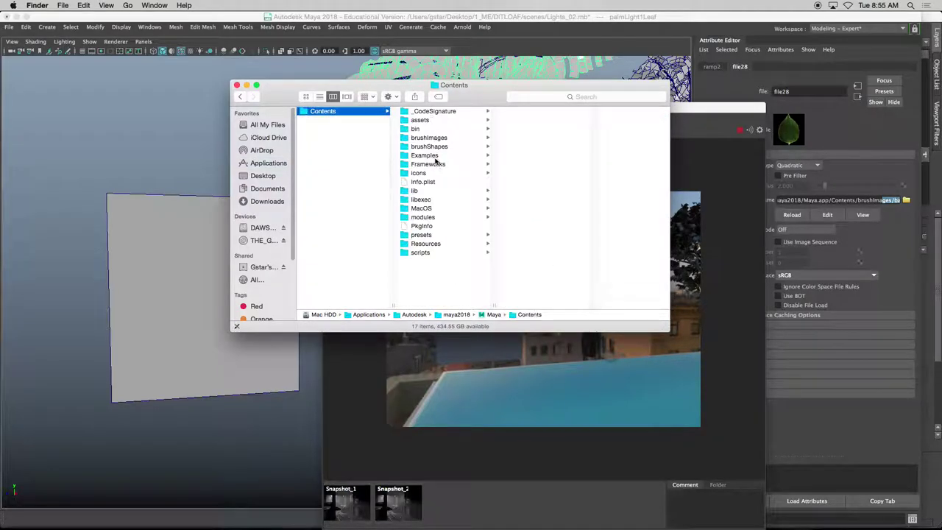
left_click(432, 139)
- Check the leaf texture's file name in Maya, then copy bamboo_Leaves_single.tif from the brushImages folder in Finder
left_click_drag(536, 96, 524, 94)
left_click(876, 201)
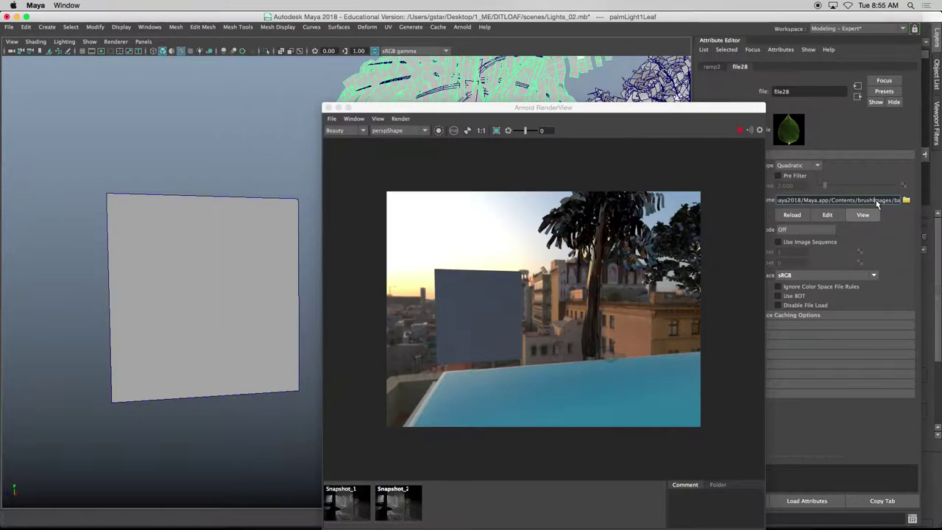
left_click_drag(894, 202, 915, 203)
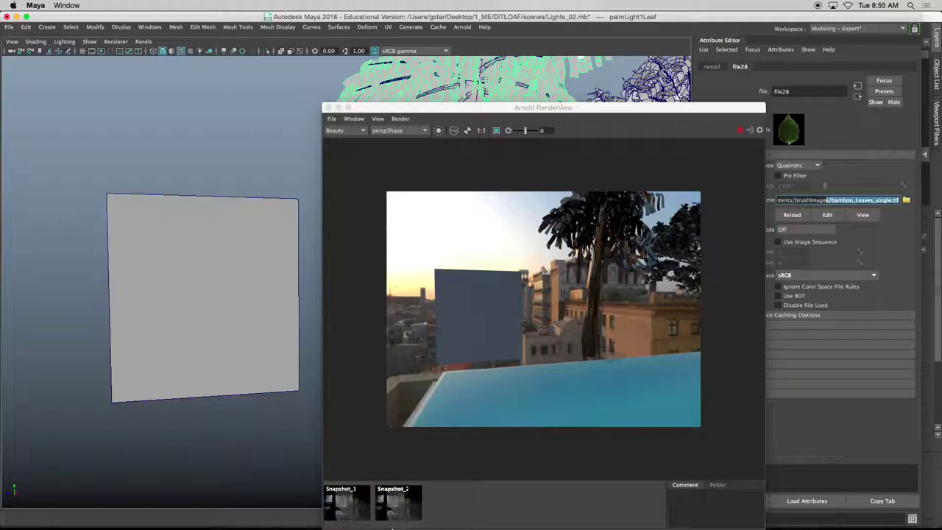
left_click(92, 524)
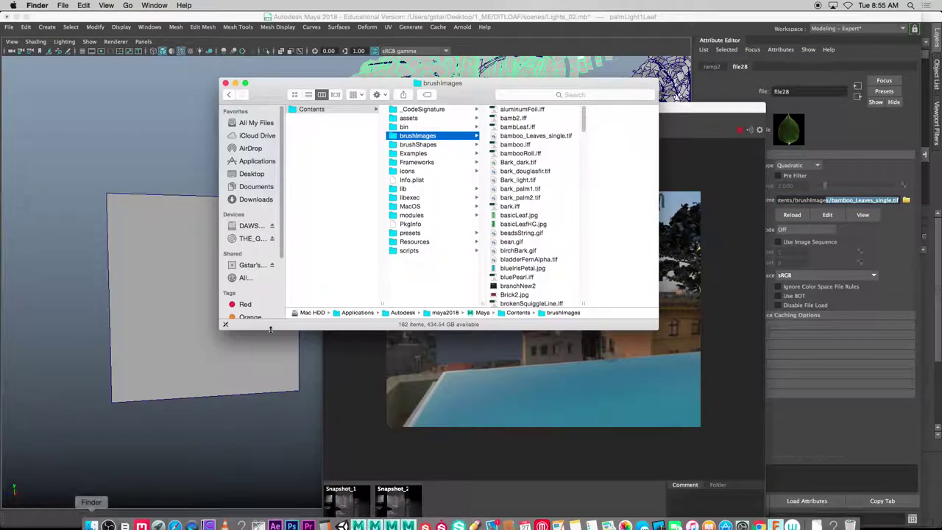
left_click(516, 136)
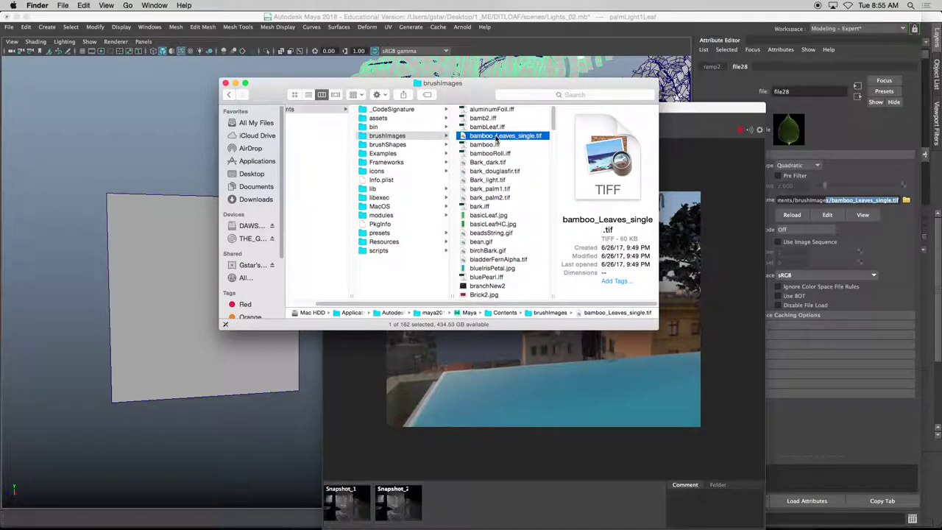
right_click(496, 138)
left_click(559, 251)
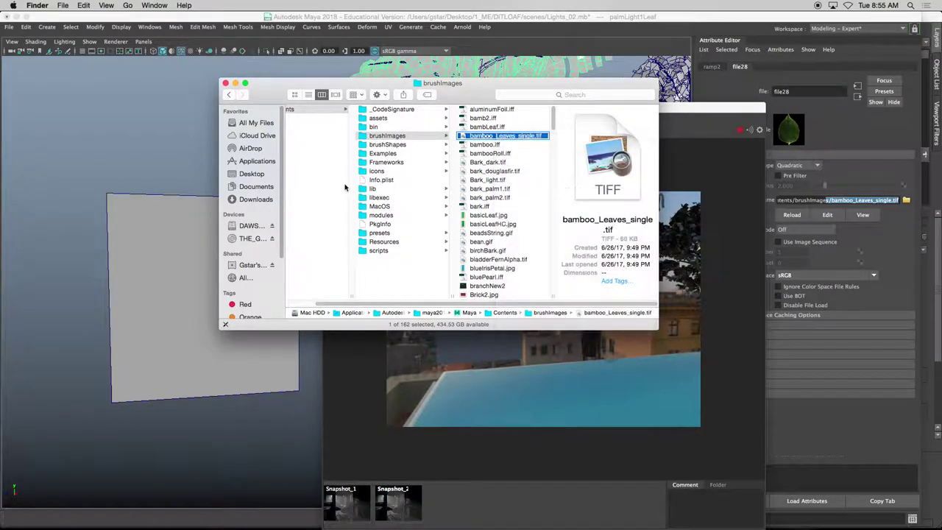
- Paste the copied leaf texture into Desktop > 1_ME > DITLOAF > sourceimages and close the Finder window
left_click(245, 176)
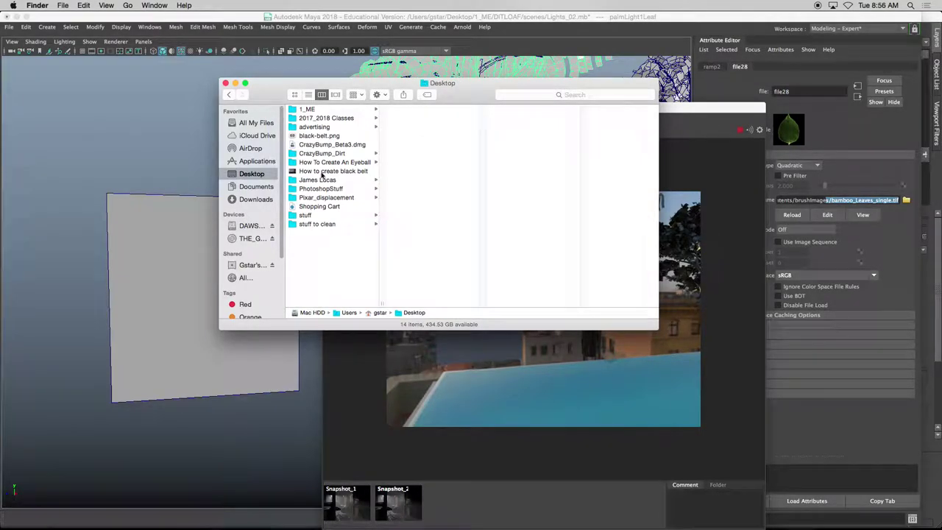
left_click(308, 109)
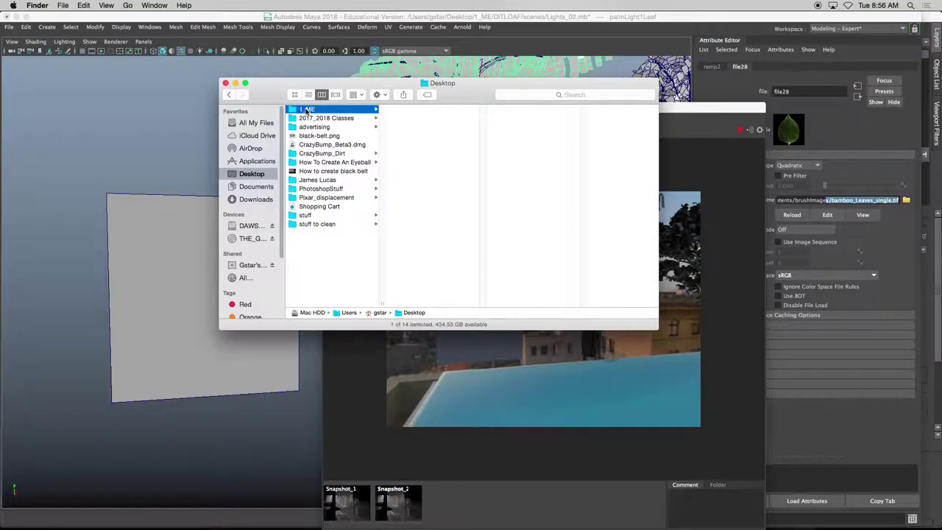
left_click(411, 171)
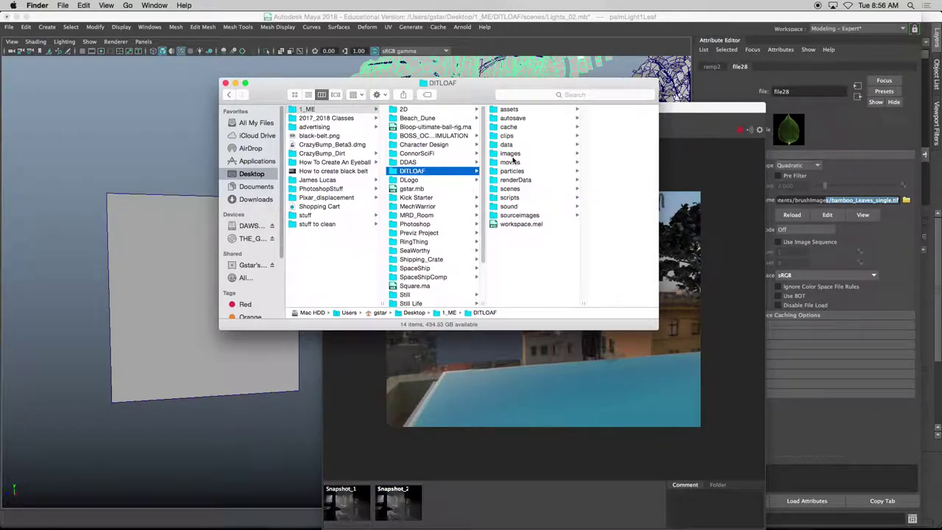
left_click(519, 215)
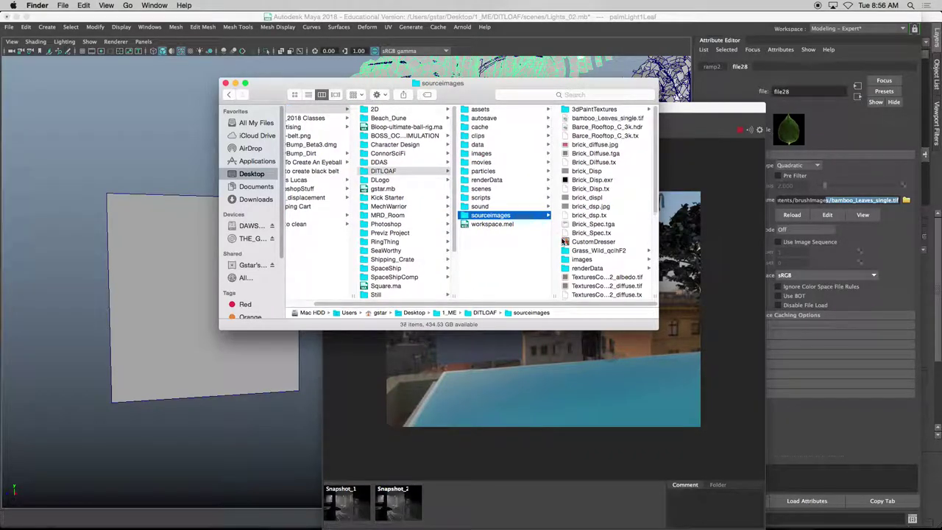
left_click(226, 83)
- Move the render window aside in Maya and select the upright plane
left_click_drag(364, 110, 393, 107)
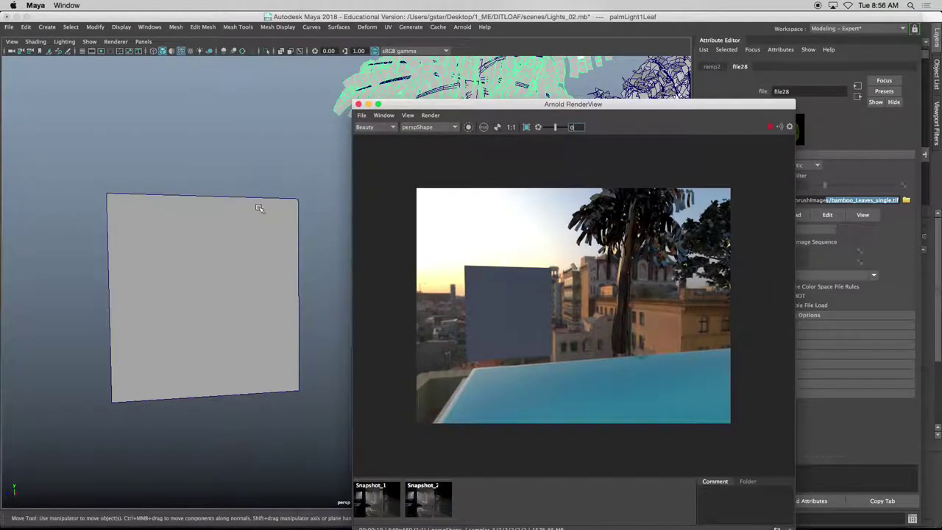
left_click(254, 213)
middle_click_drag(223, 248, 271, 230, "alt")
left_click_drag(272, 230, 259, 234, "alt")
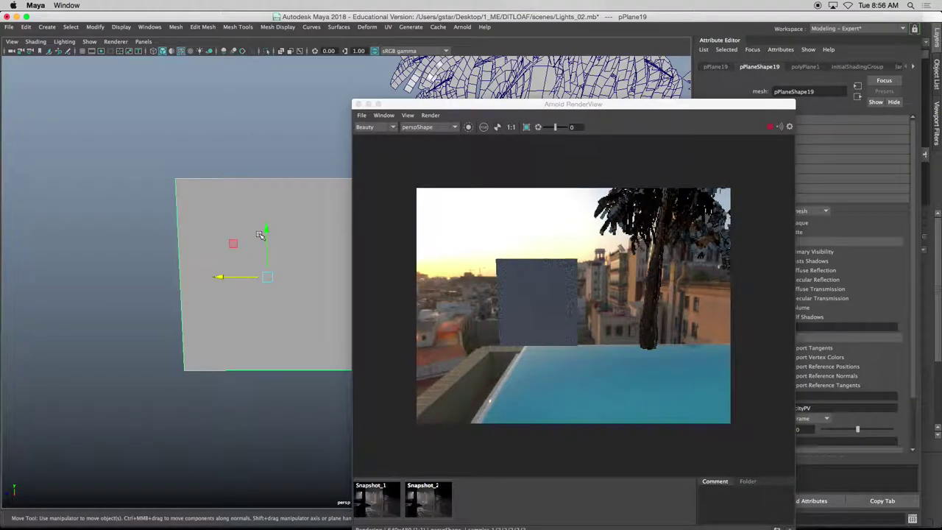
key("ctrl+d")
left_click_drag(243, 276, 2, 287)
key("Delete")
- Select the upright plane, minimize the render window, and assign the plane a new Arnold aiStandardSurface material
left_click(190, 218)
scroll(155, 219, "up", 3)
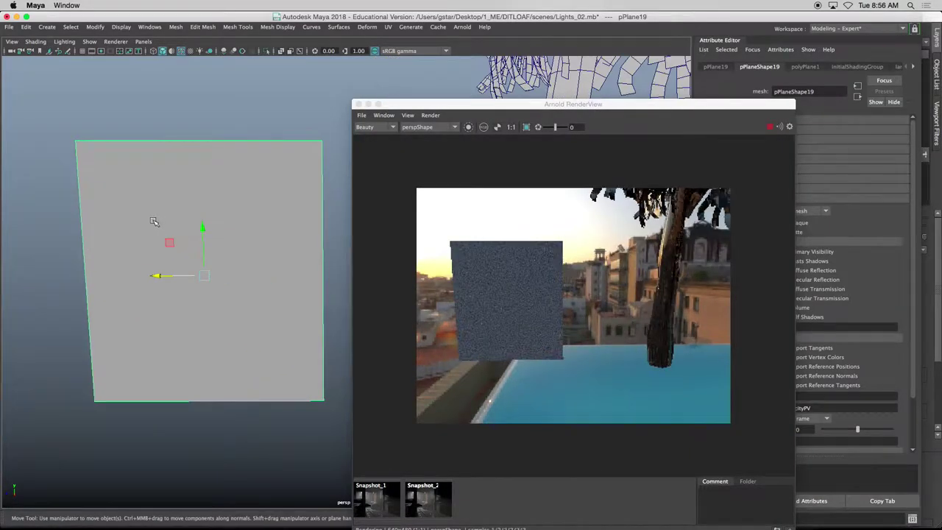
left_click_drag(156, 218, 184, 215, "alt")
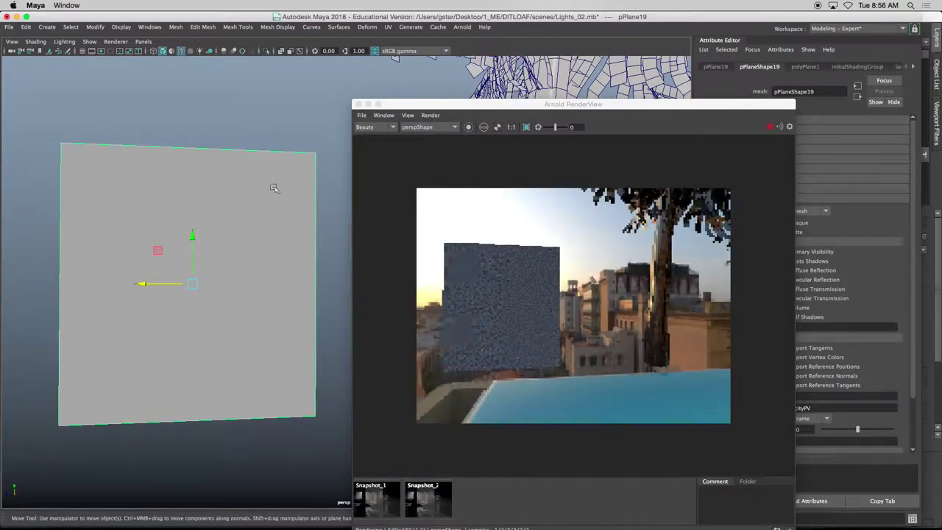
left_click(368, 104)
left_click_drag(375, 196, 389, 180, "alt")
right_click_drag(344, 172, 339, 415)
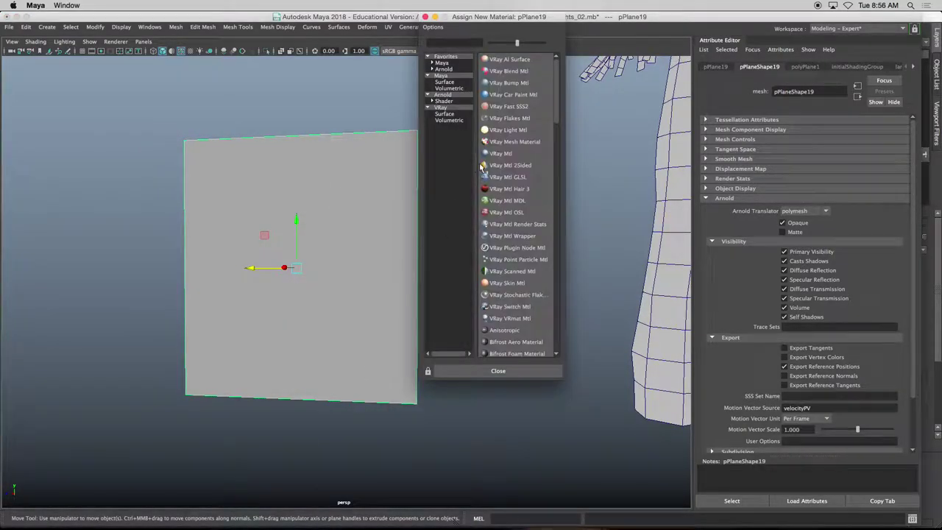
left_click(442, 95)
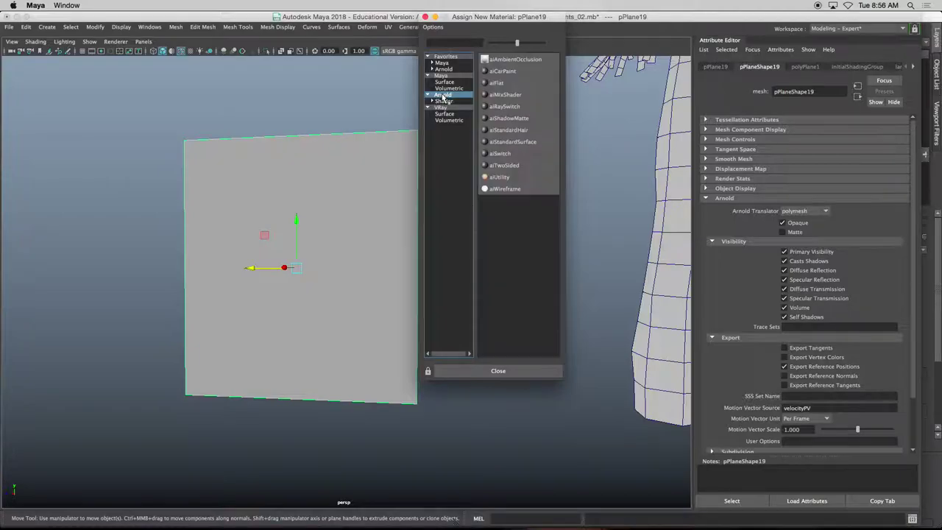
left_click(511, 142)
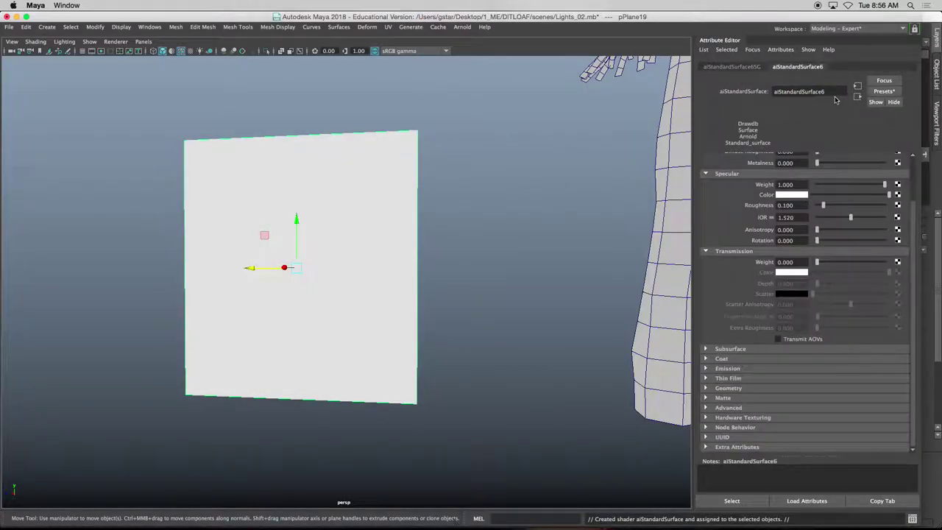
- Rename the plane's new material Tall_Grass and bring its Base attributes into view
double_click(825, 92)
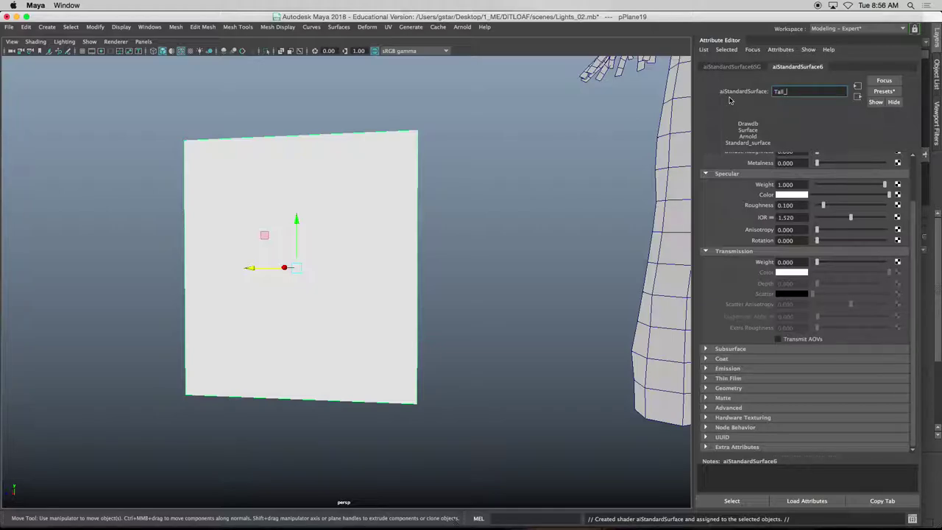
type("Tall_Grass")
key("Return")
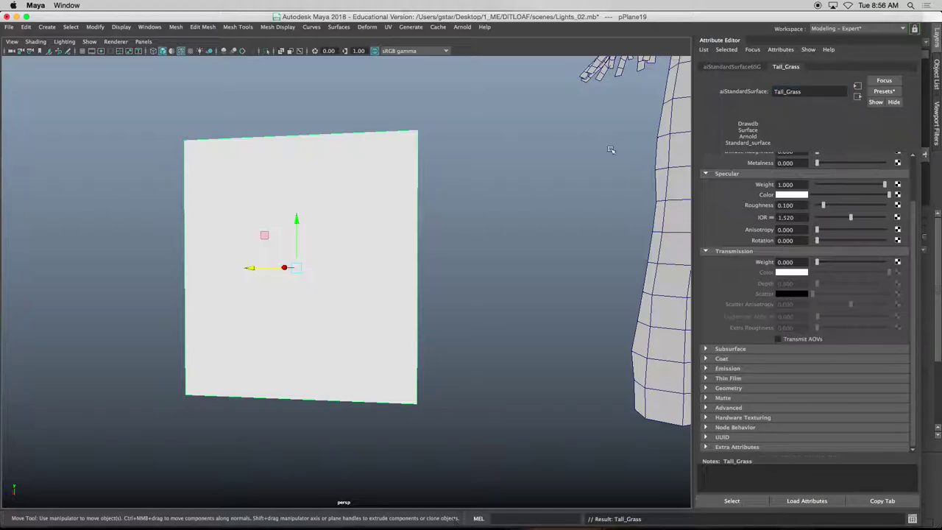
left_click_drag(476, 213, 535, 214, "alt")
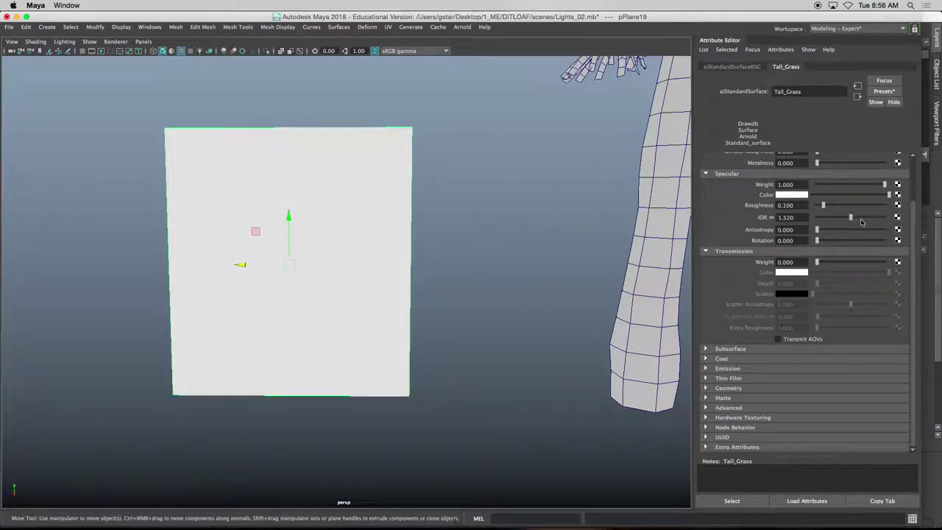
scroll(898, 221, "up", 3)
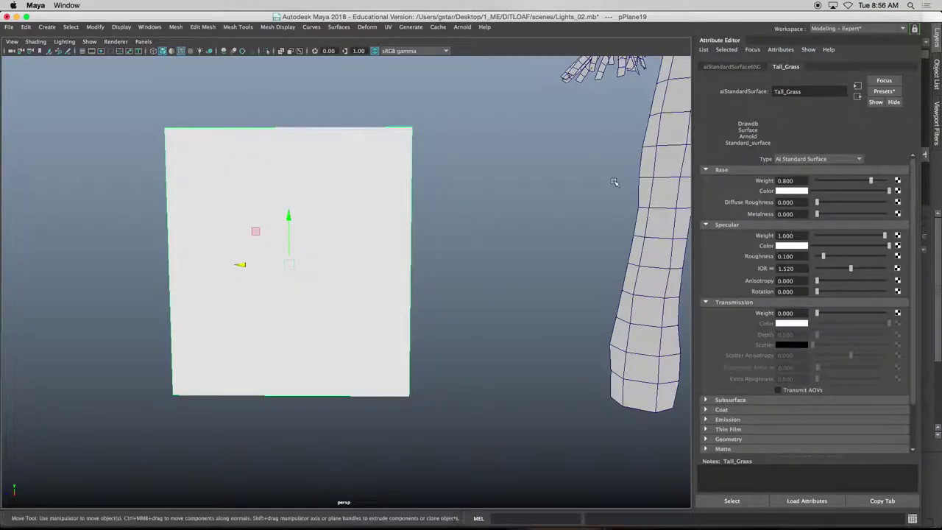
- Open the Hypershade, reduce it to its node work area and place it beside the plane
left_click(149, 26)
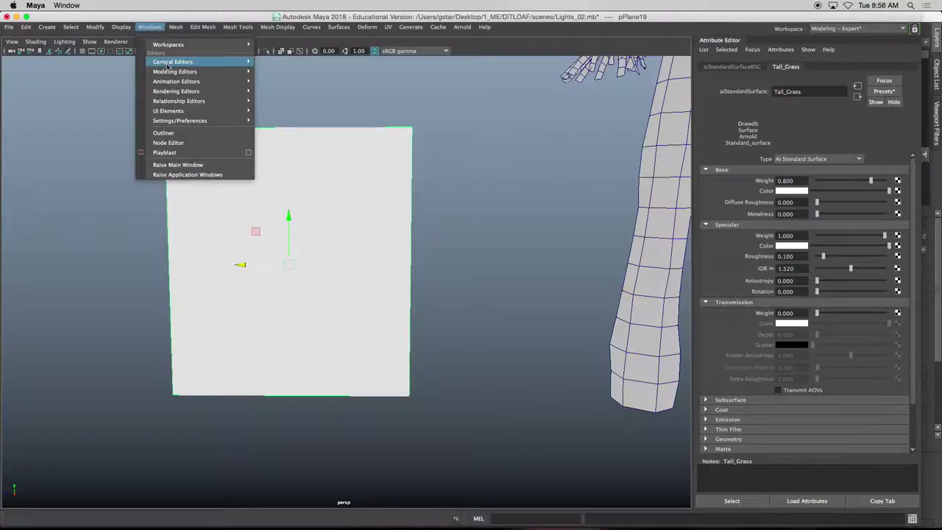
mouse_move(176, 100)
mouse_move(173, 73)
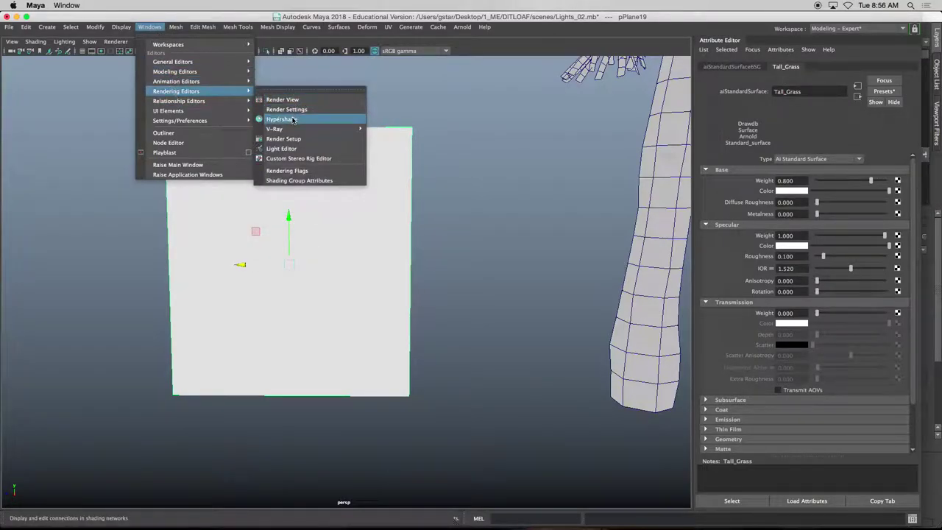
left_click(280, 119)
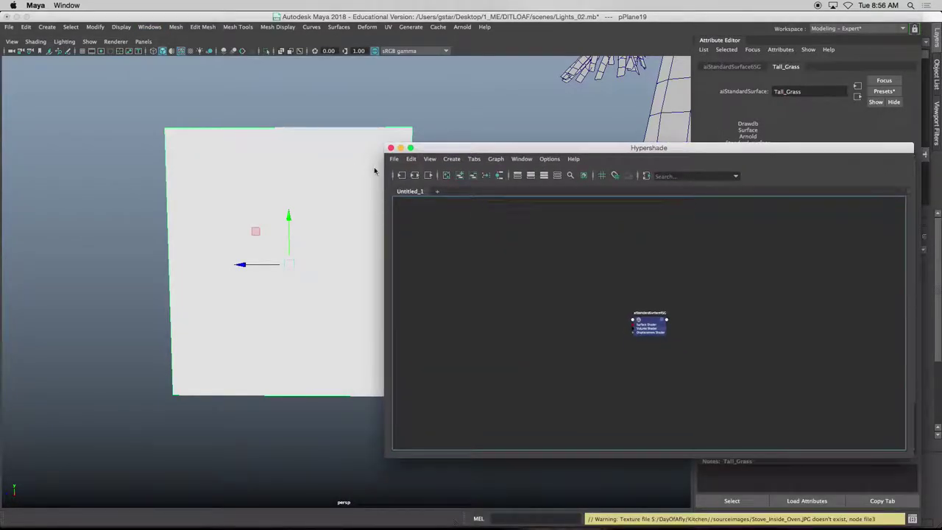
middle_click_drag(338, 171, 253, 164, "alt")
left_click_drag(430, 148, 430, 122)
left_click(540, 137)
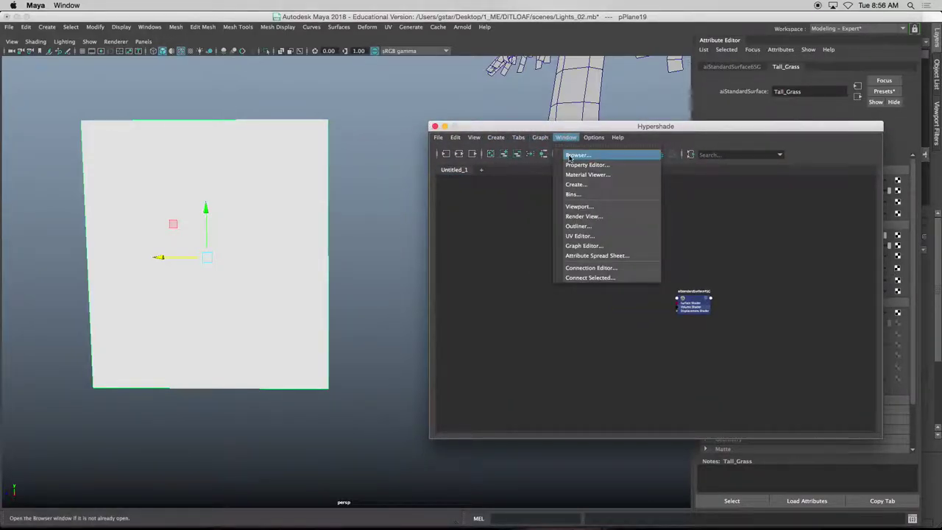
left_click(570, 156)
left_click_drag(528, 342, 540, 158)
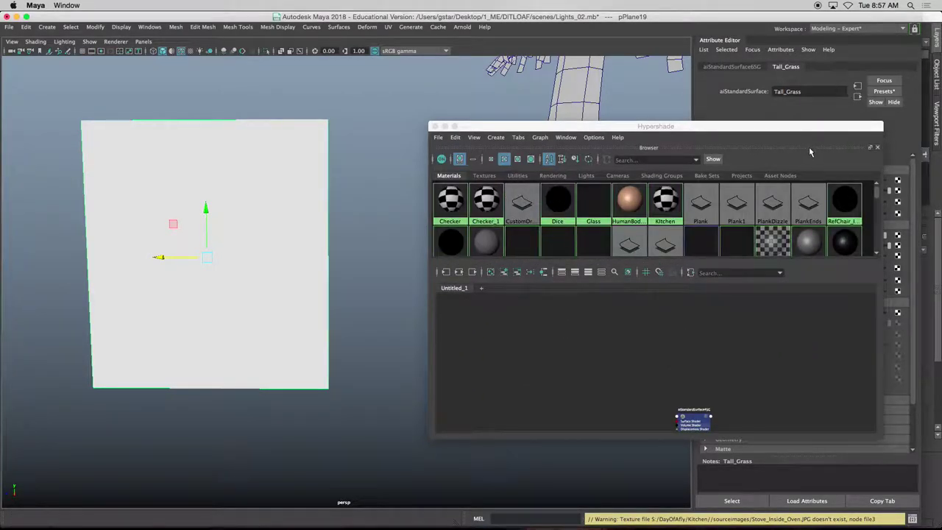
left_click(874, 150)
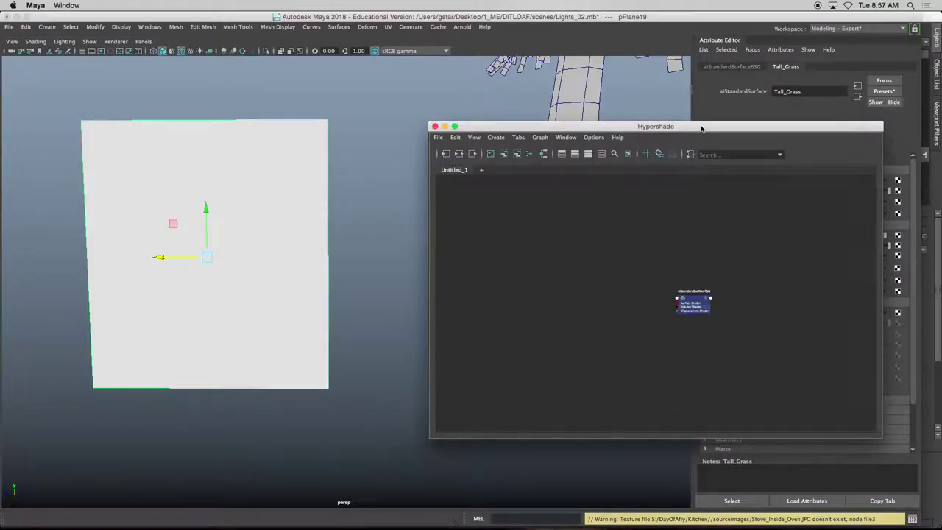
- Move the Hypershade window and narrow it so it fits between the plane and the material attributes
left_click_drag(700, 126, 591, 127)
left_click_drag(783, 116, 714, 117)
middle_click_drag(224, 237, 192, 244, "alt")
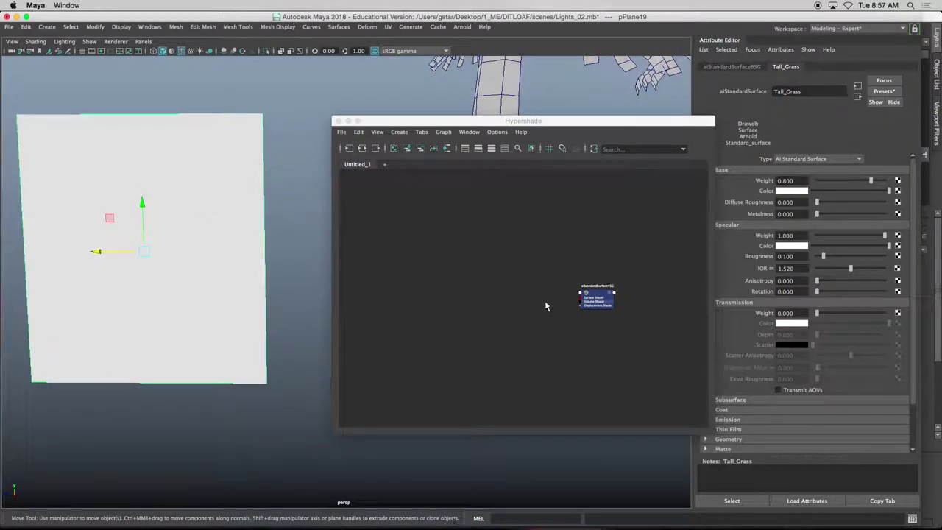
- Graph the input and output connections of the shading group already in the work area
left_click_drag(593, 294, 472, 251)
scroll(423, 223, "up", 3)
scroll(464, 246, "up", 5)
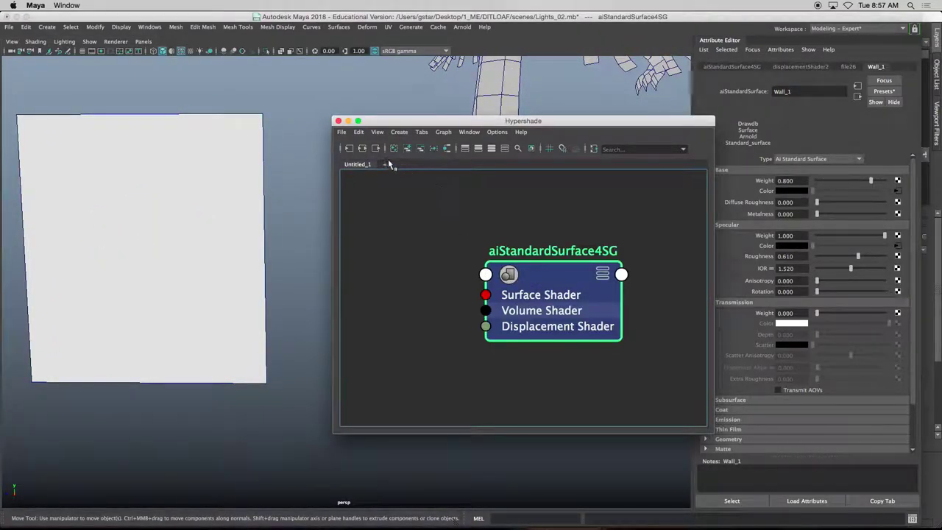
left_click(362, 148)
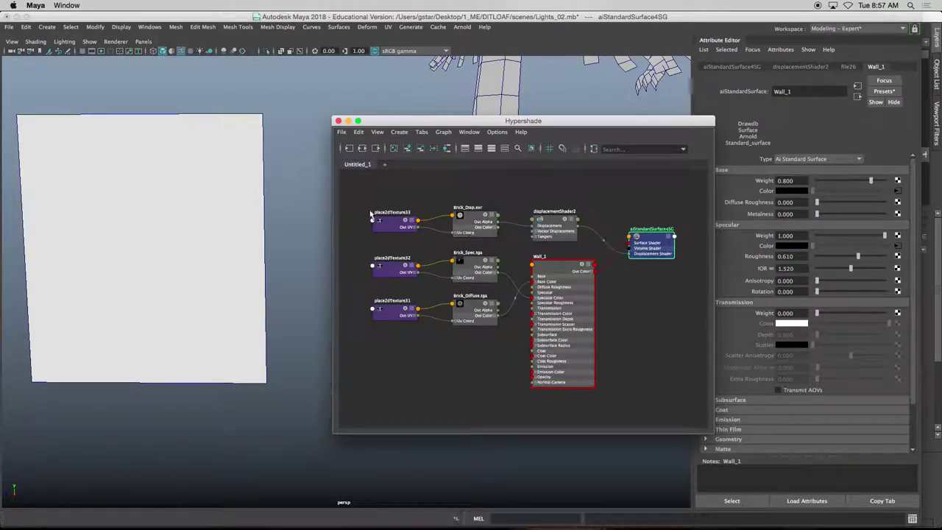
- Select the upright plane and graph its shading group's input and output connections to bring in the Tall_Grass material
left_click(204, 169)
left_click(362, 147)
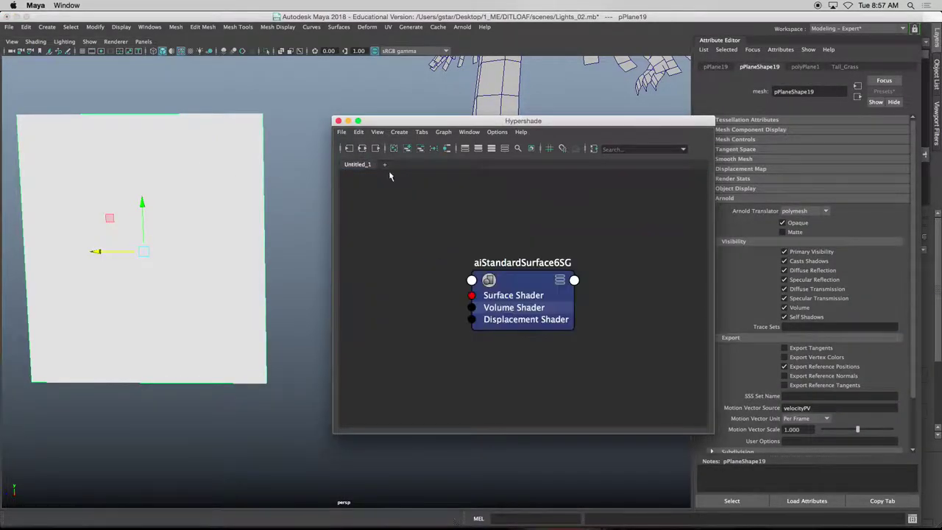
left_click(529, 281)
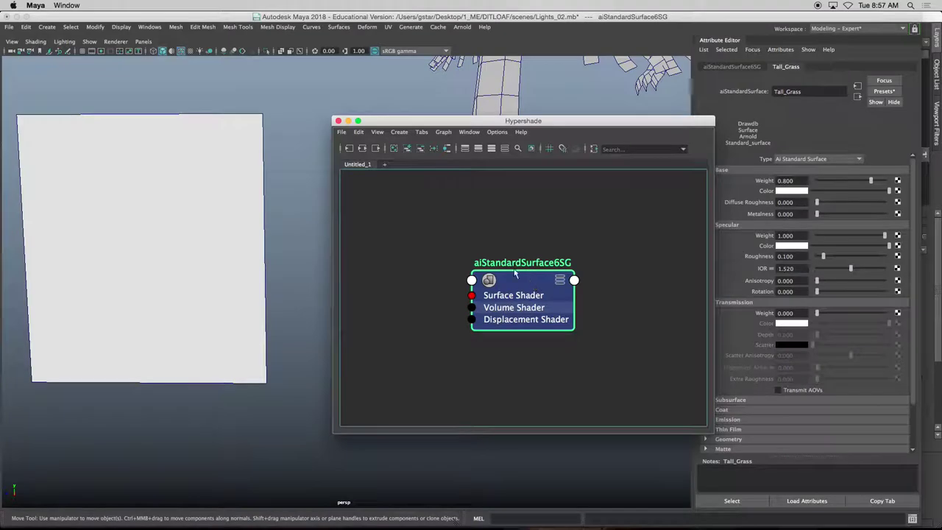
left_click(362, 148)
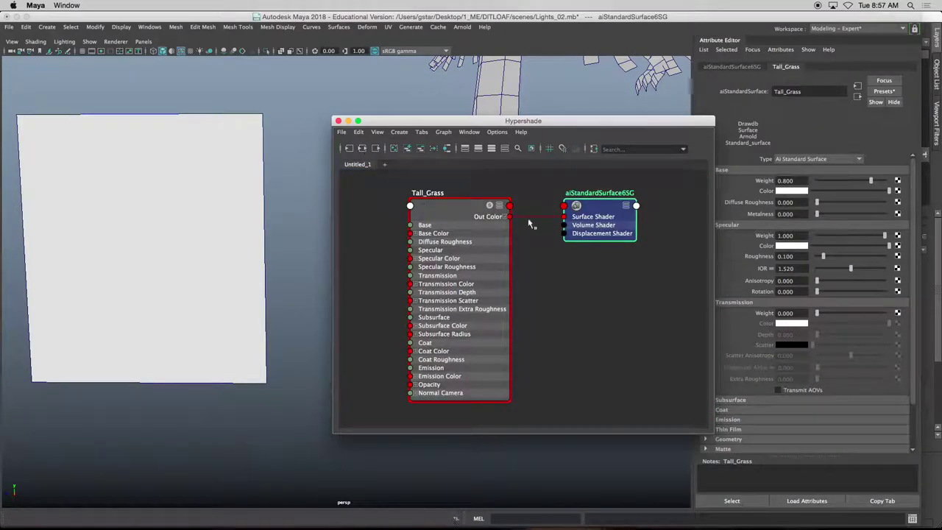
- Shift the Tall_Grass and shading group nodes to the right, freeing space on the material's input side
left_click_drag(476, 216, 516, 215)
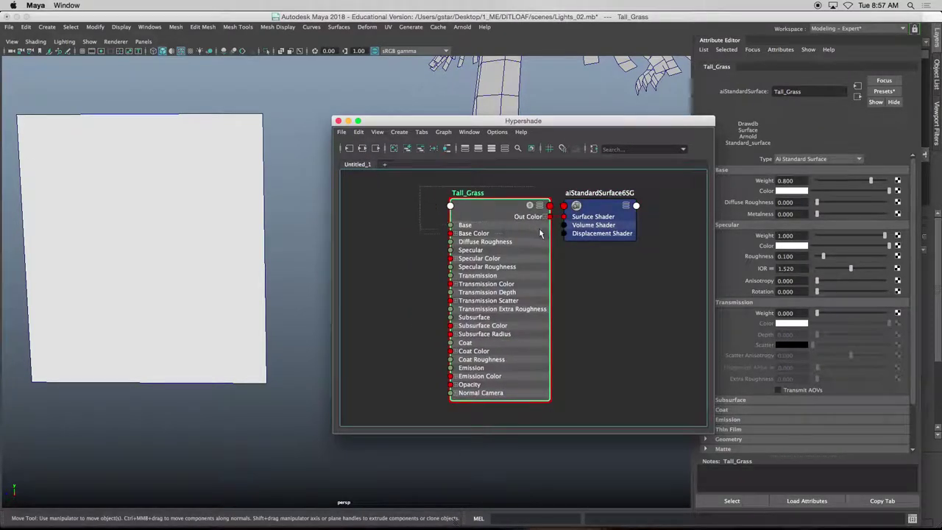
left_click_drag(577, 208, 614, 213)
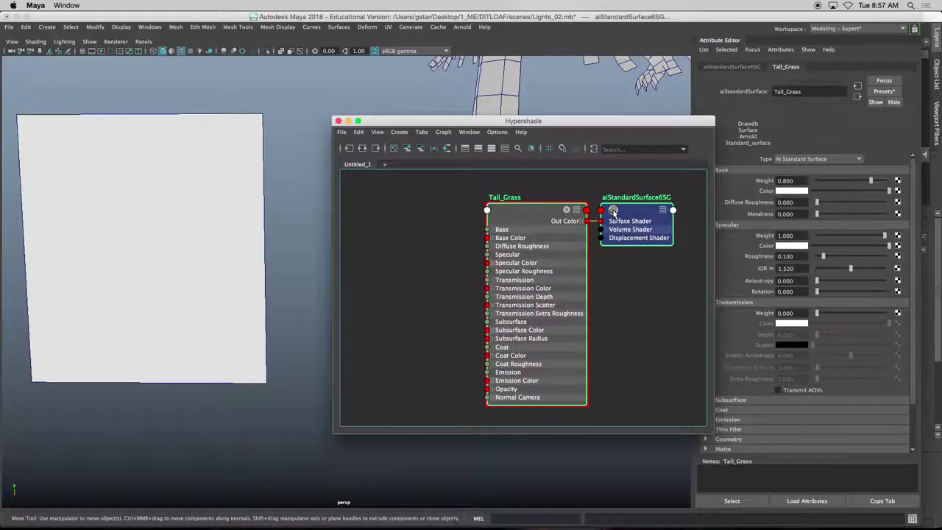
left_click(420, 232)
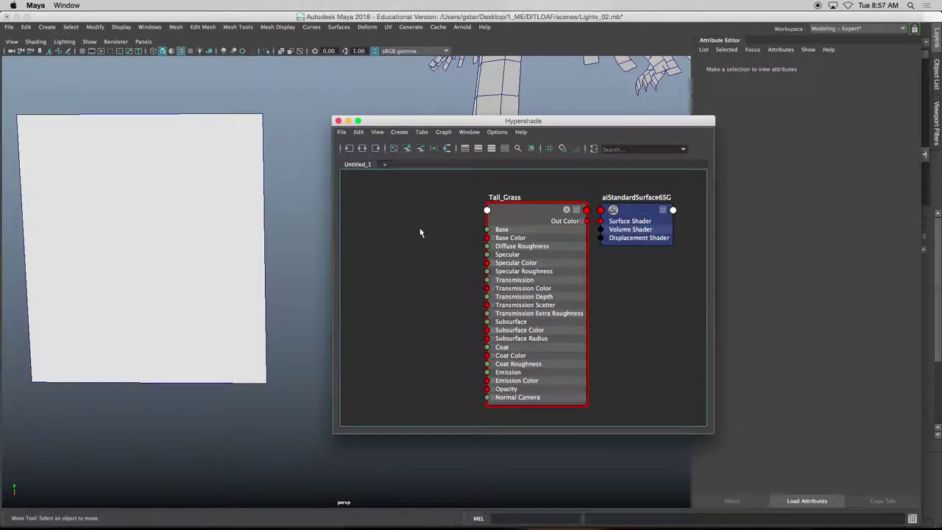
- Add a file texture node on the input side of Tall_Grass and space the nodes apart
left_click_drag(487, 238, 421, 234)
type("file")
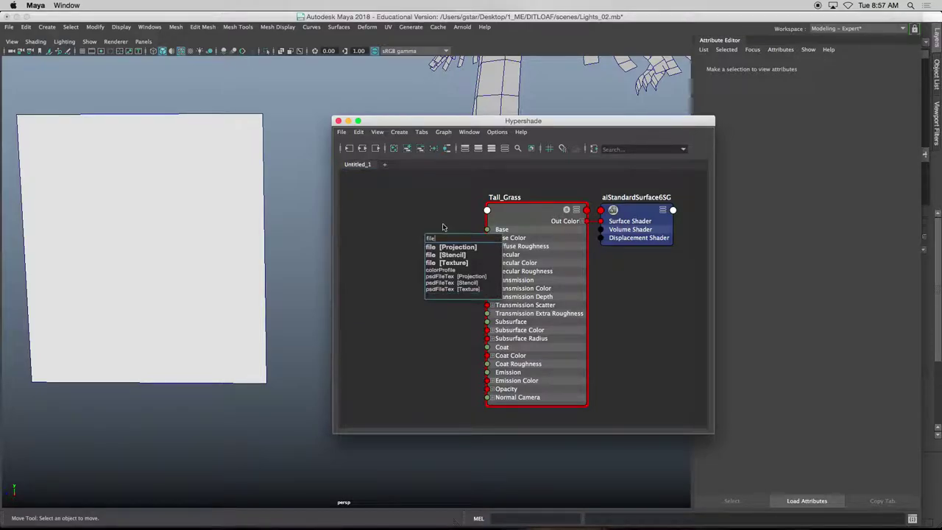
left_click(445, 262)
left_click_drag(440, 243, 351, 226)
left_click_drag(517, 220, 557, 288)
left_click_drag(547, 243, 461, 223)
left_click_drag(533, 272, 509, 224)
left_click_drag(631, 210, 669, 225)
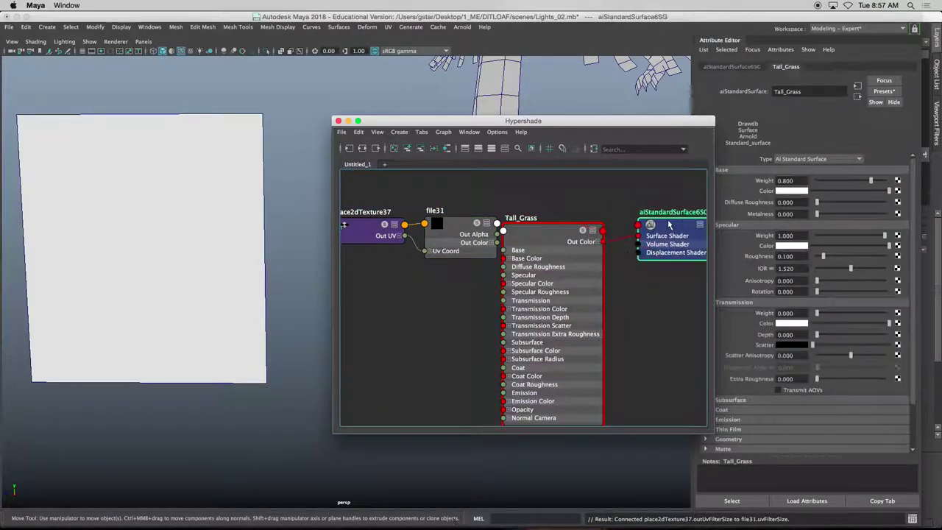
left_click_drag(549, 233, 573, 225)
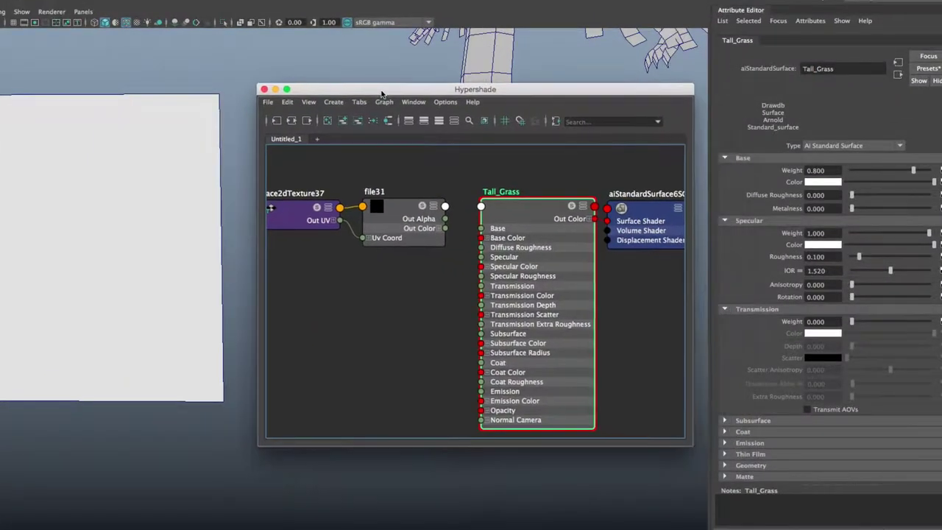
- Enlarge the Hypershade window to fill the screen
left_click(286, 87)
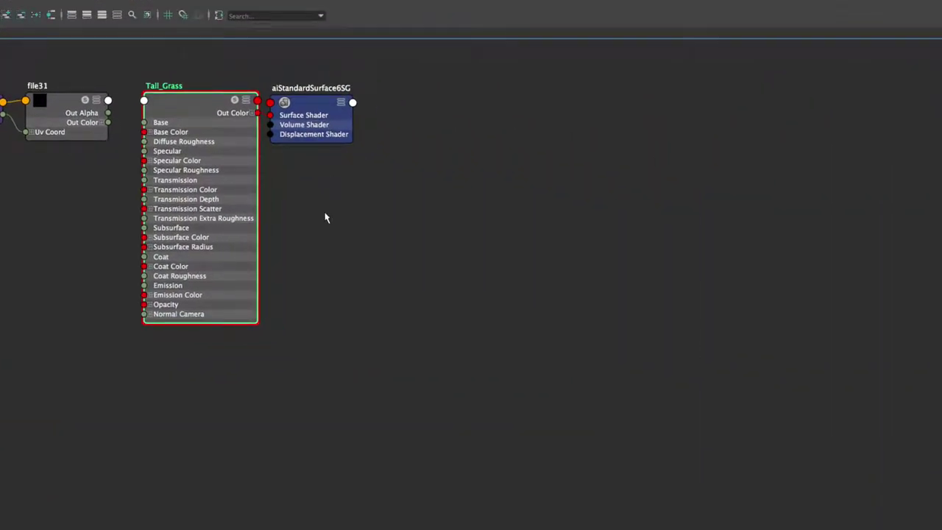
key("f")
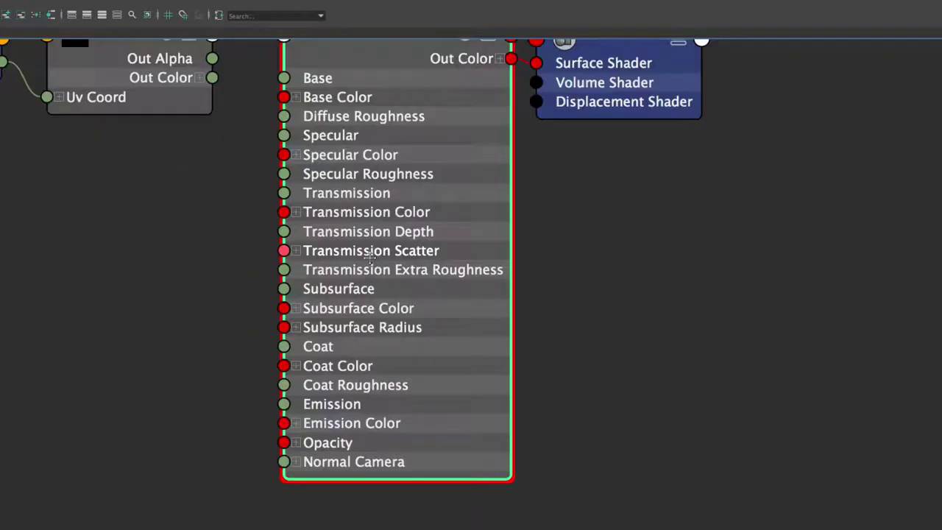
middle_click_drag(369, 258, 488, 327, "alt")
scroll(488, 328, "down", 2)
middle_click_drag(343, 214, 404, 263, "alt")
scroll(407, 263, "up", 4)
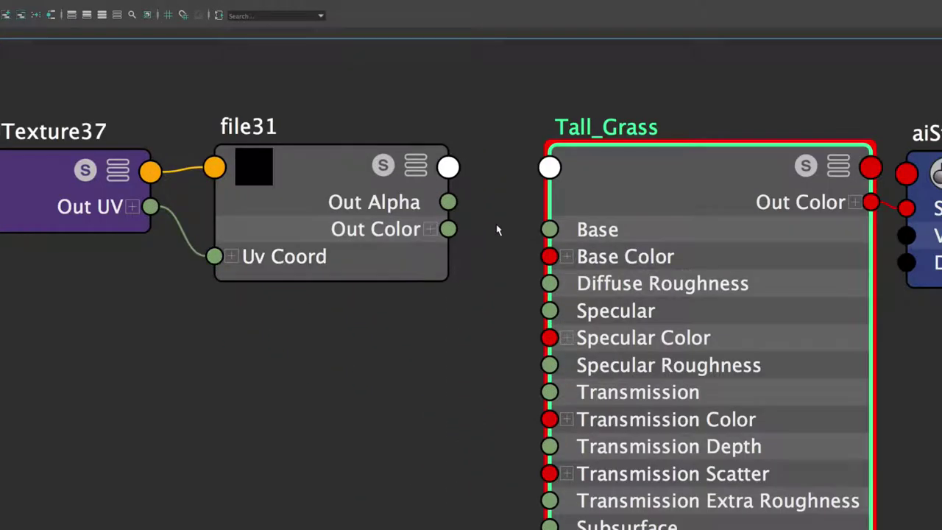
- Rename the new file texture node Albedo
left_click(285, 127)
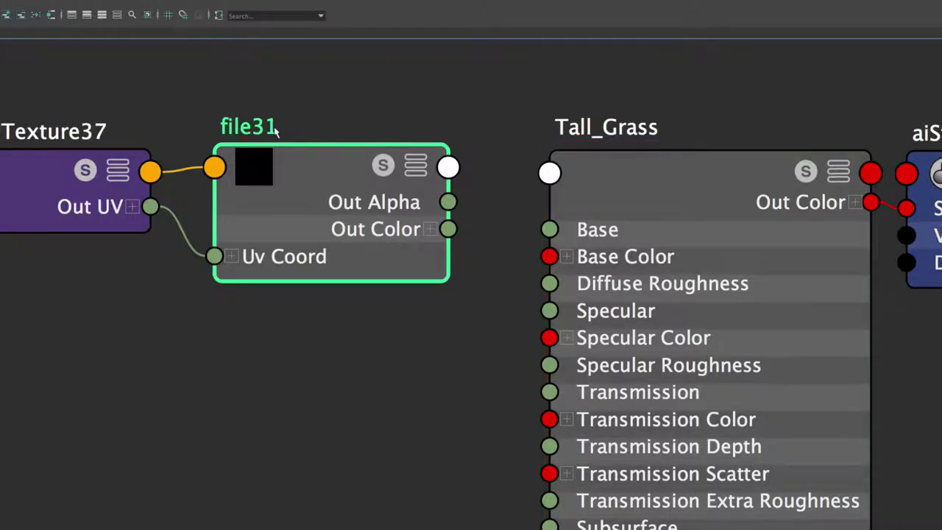
double_click(274, 127)
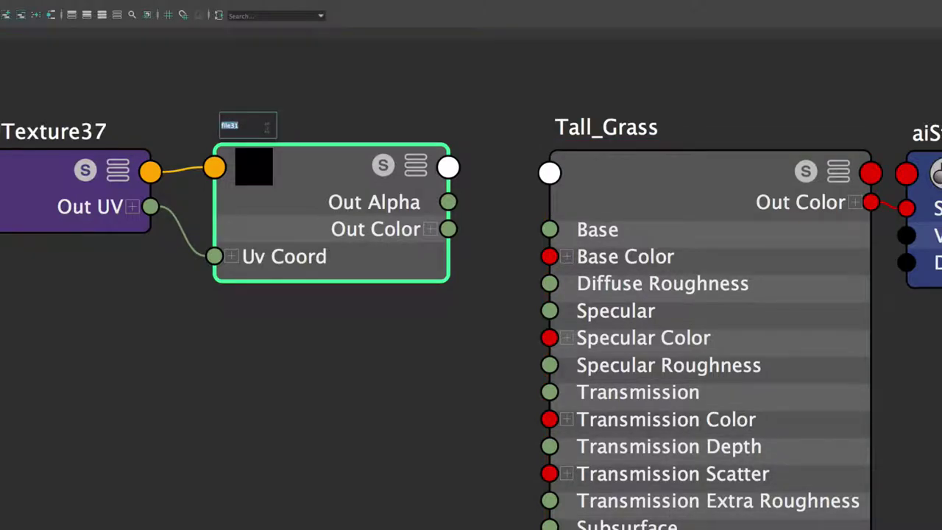
type("Albed")
type("o")
key("Return")
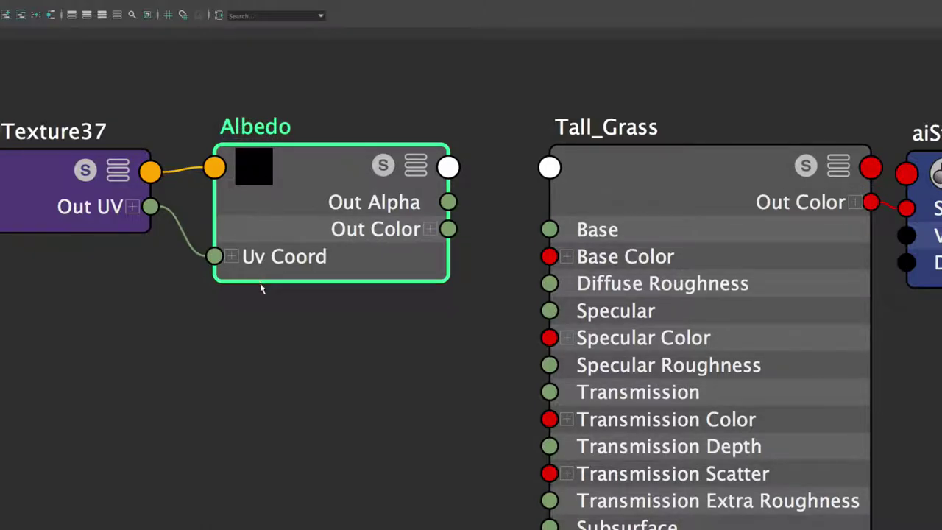
left_click(265, 326)
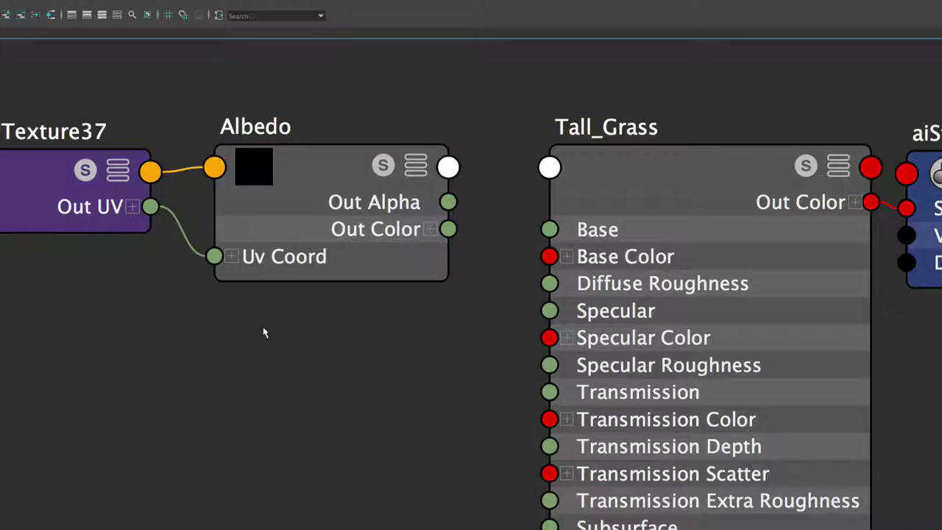
- Add a displacementShader node below the Albedo texture node
middle_click_drag(277, 370, 349, 309, "alt")
middle_click_drag(296, 345, 301, 328, "alt")
key("Tab")
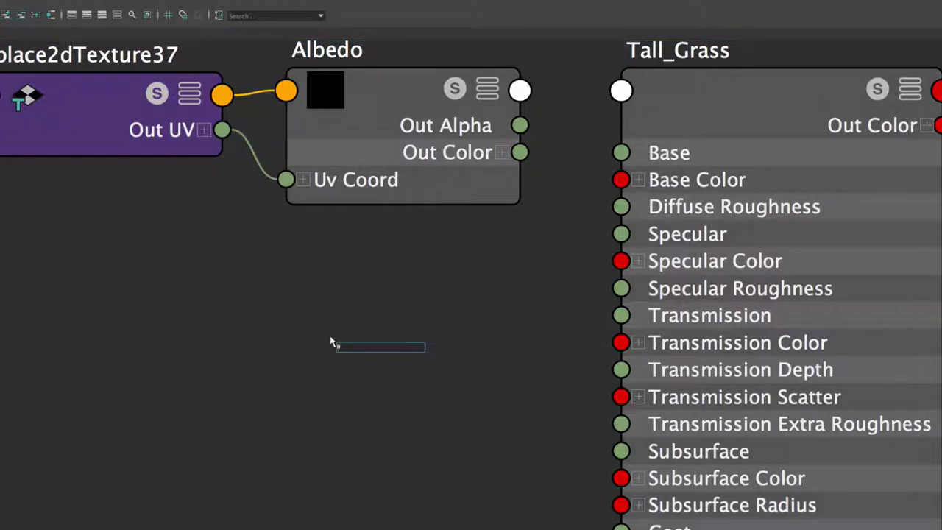
type("Disp")
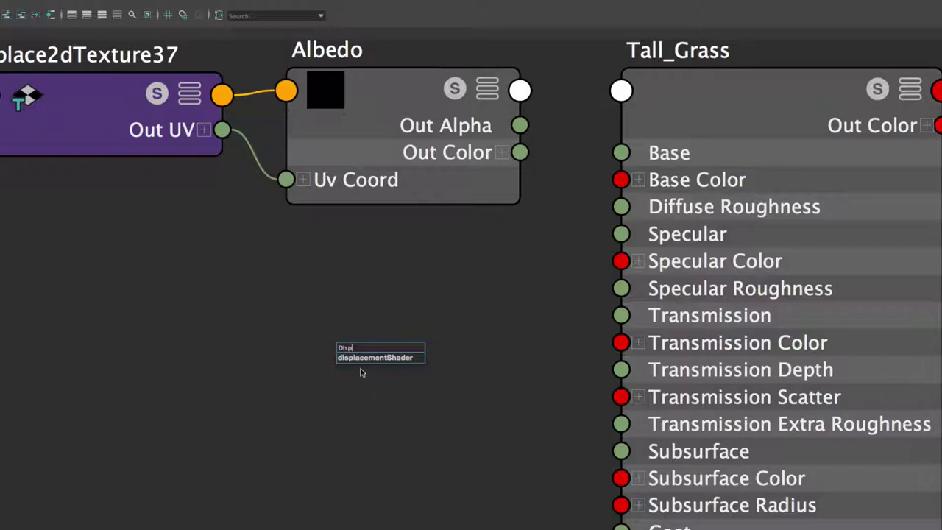
left_click(364, 358)
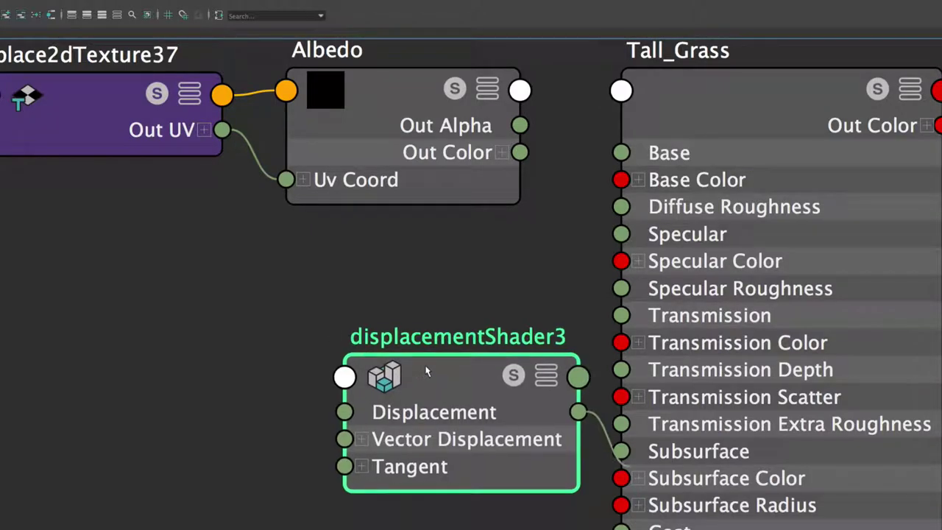
left_click_drag(424, 374, 347, 354)
- Delete the displacement shader's extra shading group hidden behind Tall_Grass and place the displacement shader node beneath Albedo
key("a")
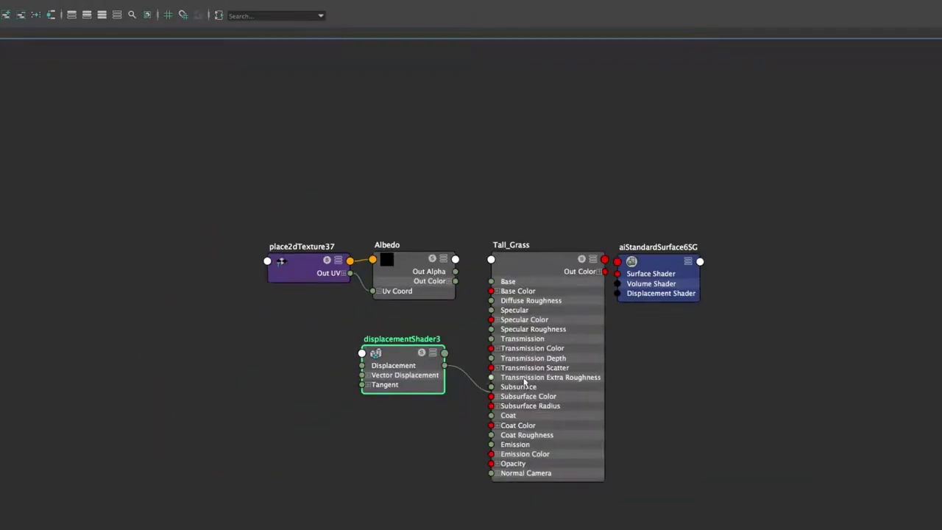
left_click_drag(546, 330, 560, 222)
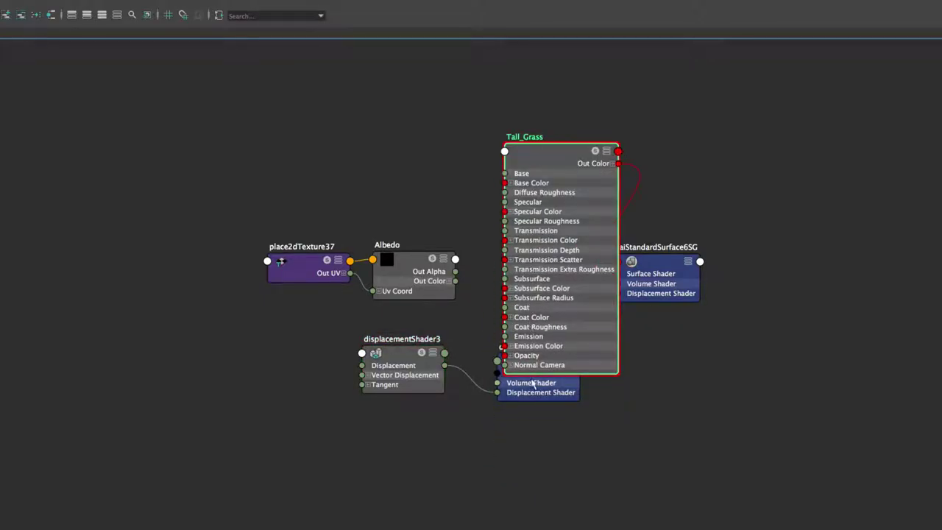
left_click_drag(494, 395, 434, 398)
left_click_drag(392, 355, 310, 344)
left_click_drag(449, 364, 407, 356)
scroll(421, 359, "up", 2)
scroll(421, 358, "up", 2)
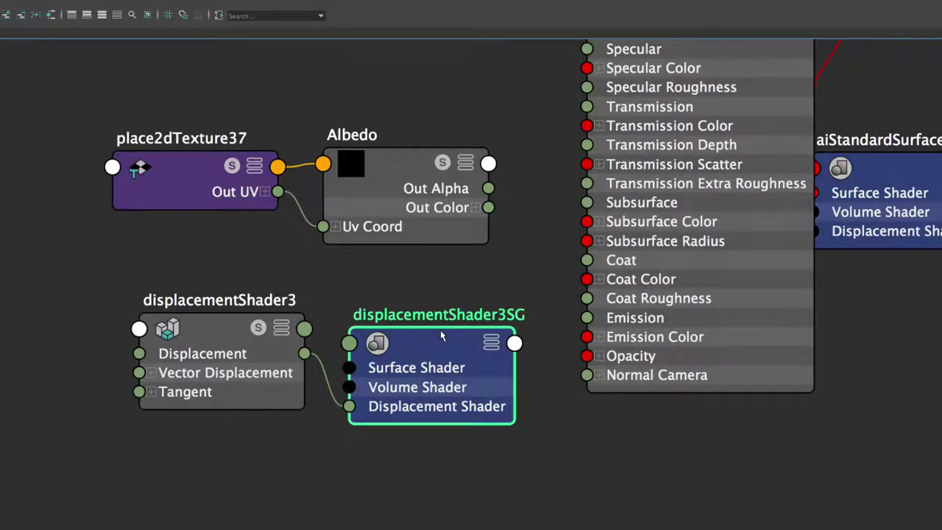
left_click_drag(434, 333, 425, 325)
key("Delete")
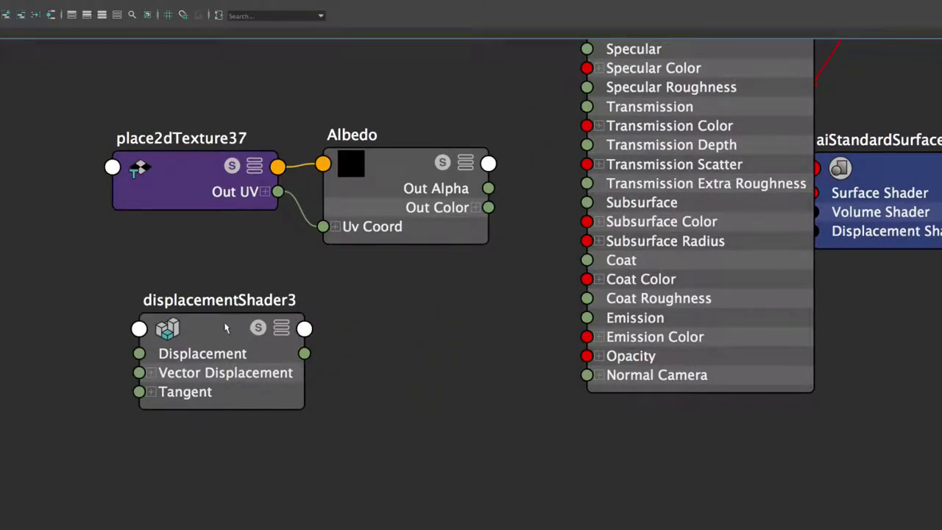
left_click_drag(226, 329, 400, 301)
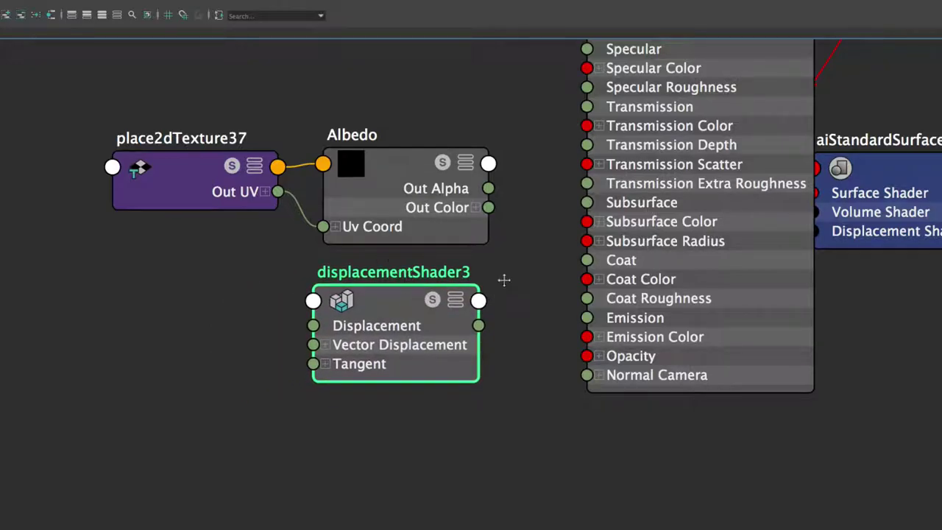
mouse_move(504, 280)
middle_mouse_down("alt")
mouse_move(496, 322)
mouse_move(494, 288)
middle_mouse_up("alt")
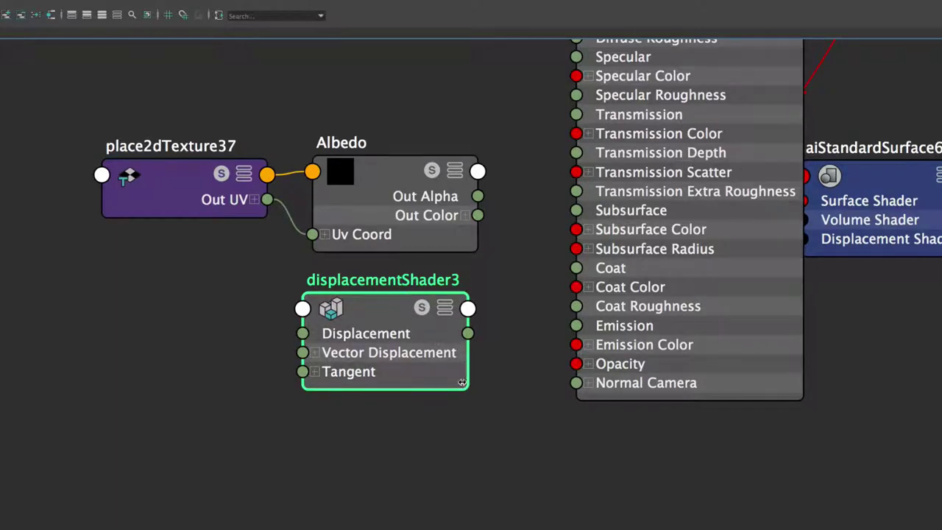
- Add a file texture node and place it with its 2D placement node below the displacement shader node
middle_click_drag(462, 382, 463, 242, "alt")
left_click(400, 316)
key("Tab")
type("file")
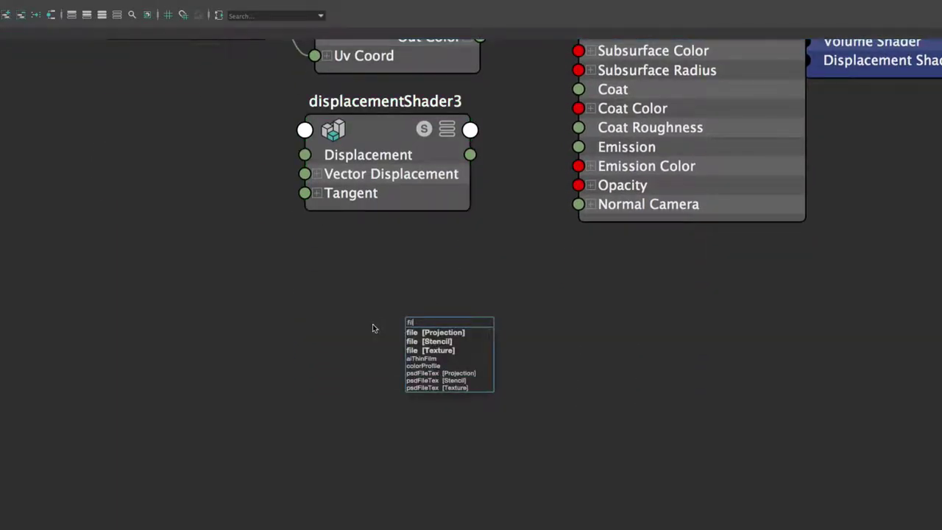
left_click(435, 350)
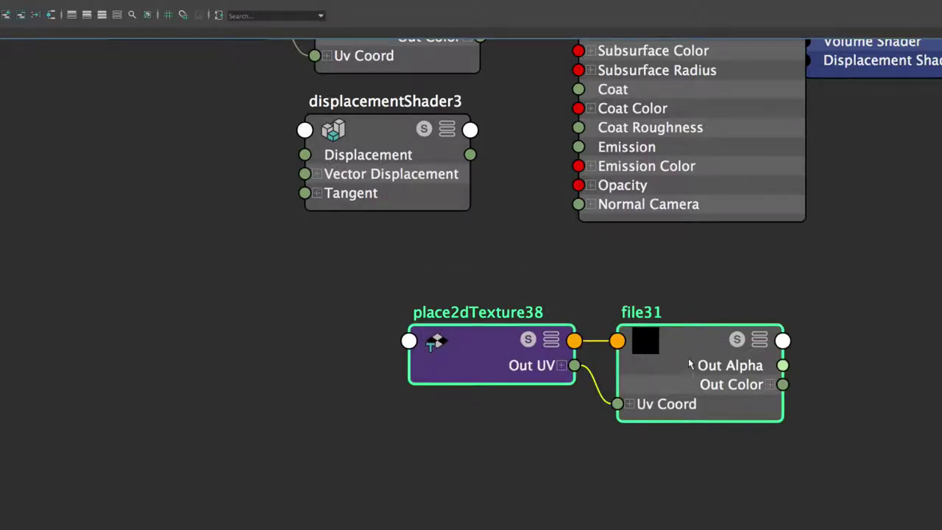
left_click_drag(680, 353, 334, 343)
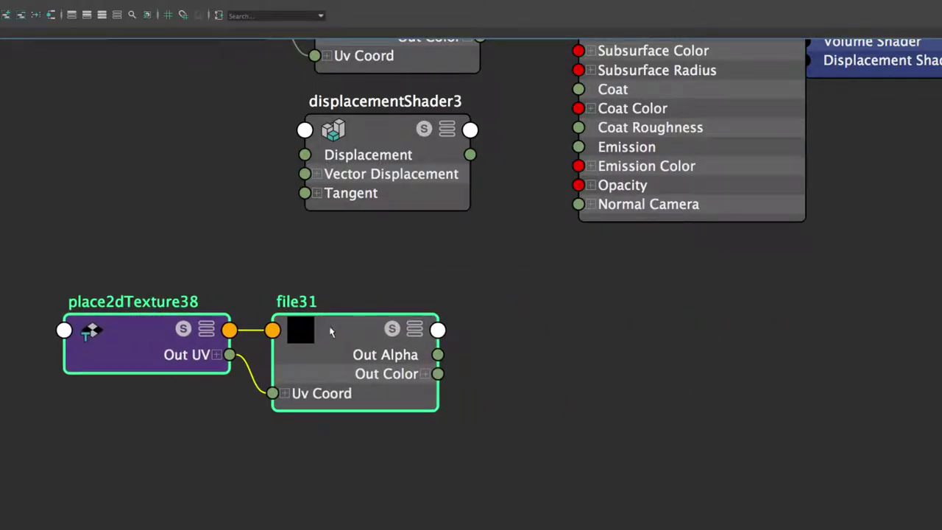
- Rename the new file texture node Roughness
double_click(305, 301)
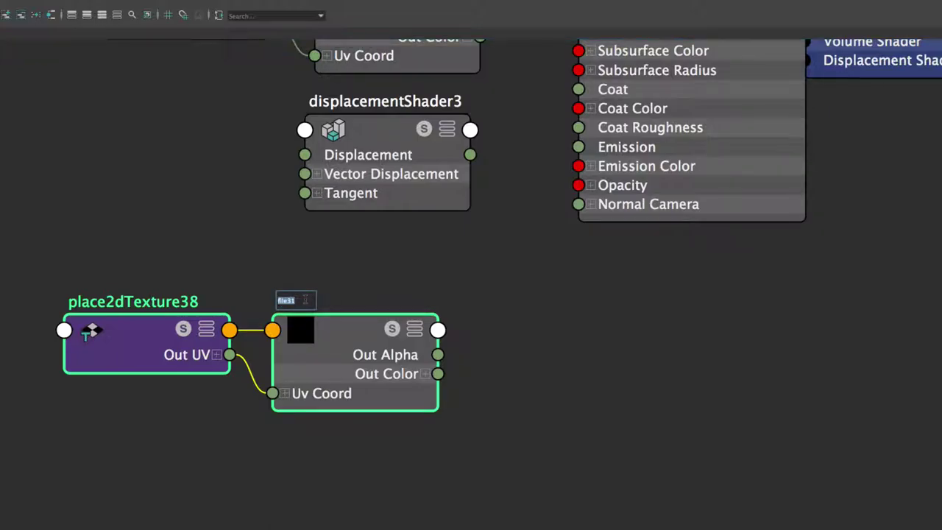
type("Roughness")
key("Return")
- Add another file texture node and place it with its 2D placement node directly beneath the Roughness nodes
middle_click_drag(458, 346, 460, 241, "alt")
left_click(355, 386)
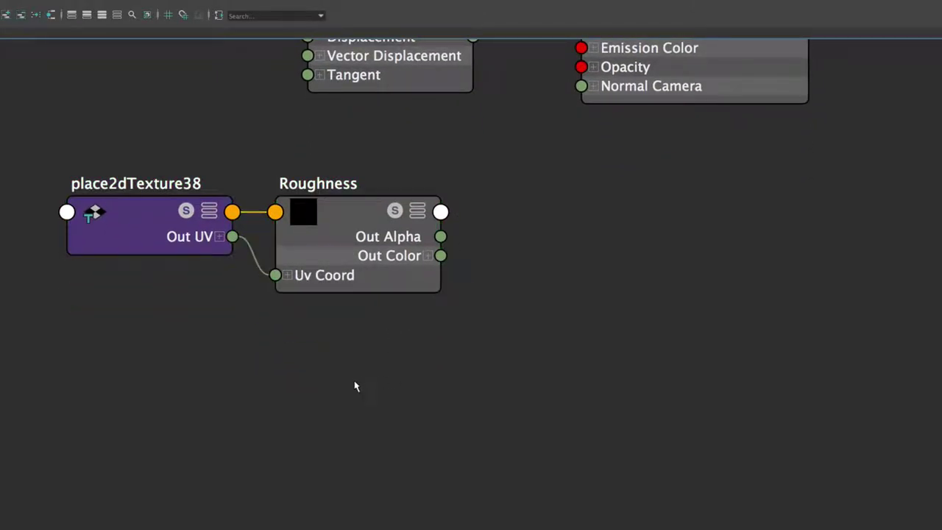
key("Tab")
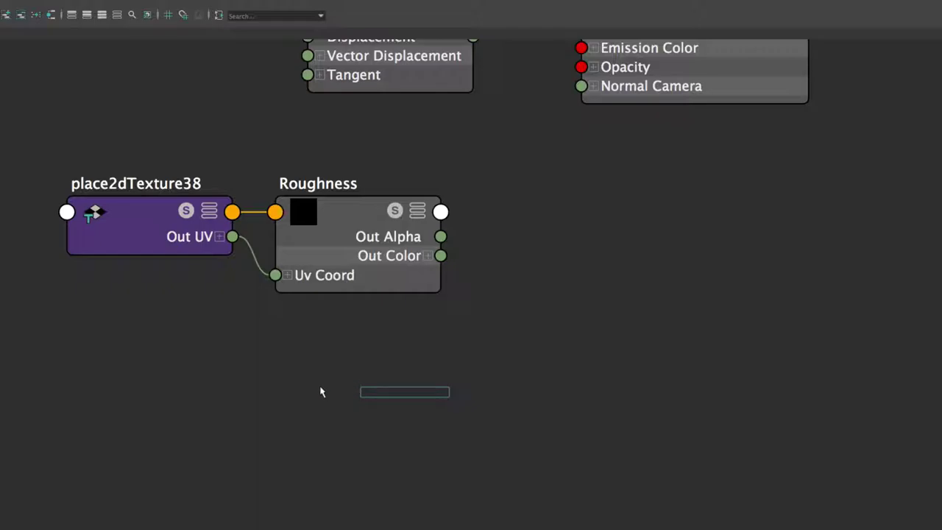
type("file")
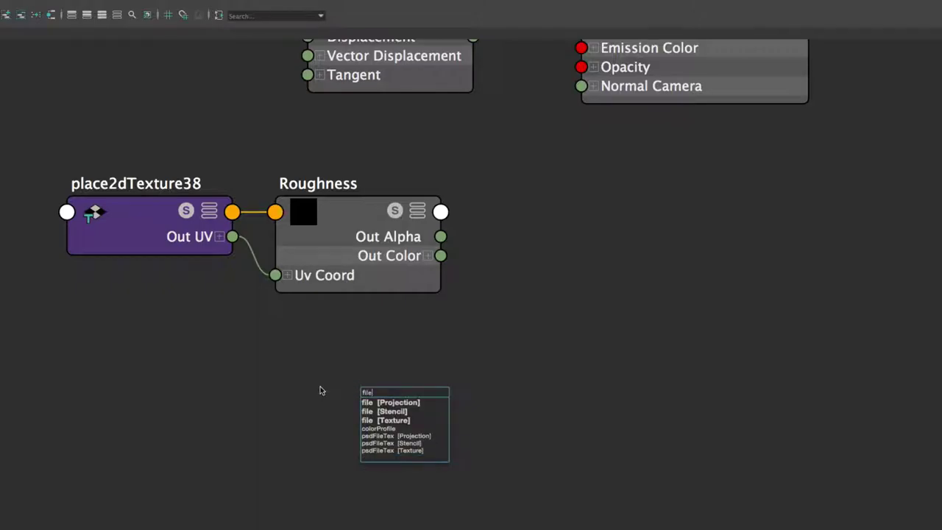
left_click(384, 420)
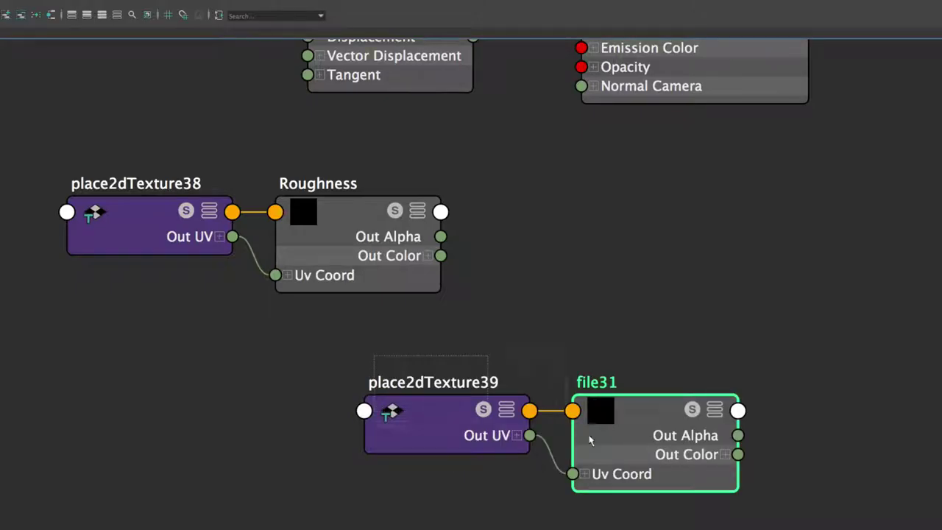
left_click_drag(360, 421, 369, 396)
- Rename the file texture node beneath Roughness as Opcacity
double_click(319, 338)
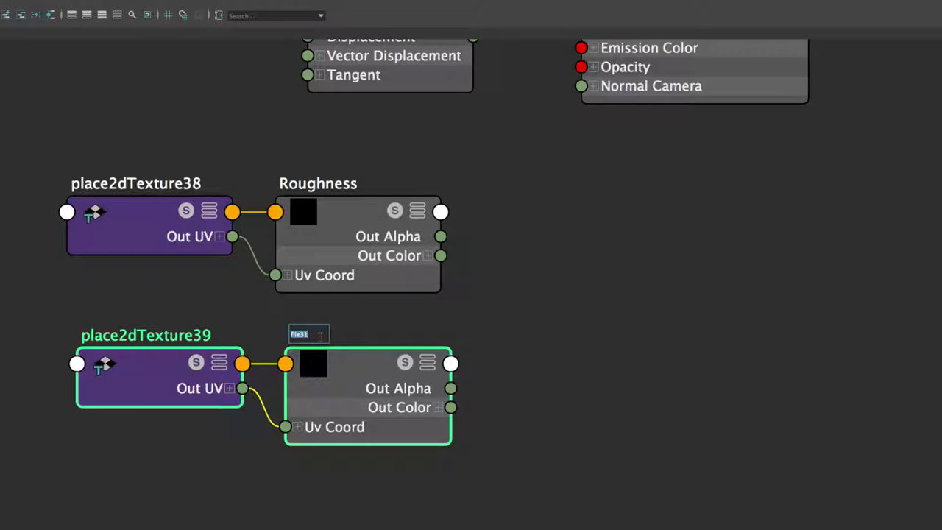
type("Opcacity")
key("Return")
- Spread out the Tall_Grass material and its shading group so they no longer overlap and sit clear of the texture nodes
scroll(353, 332, "down", 6)
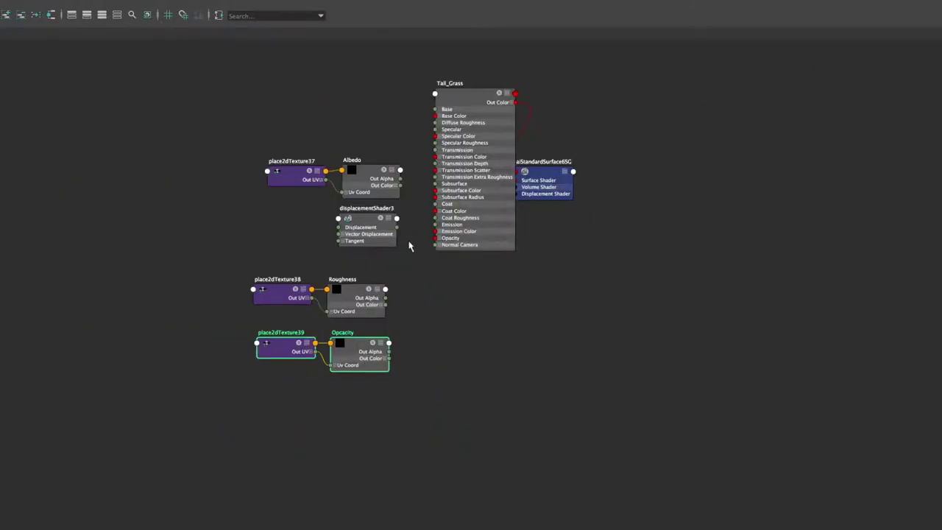
middle_click_drag(407, 224, 396, 279, "alt")
scroll(415, 278, "up", 4)
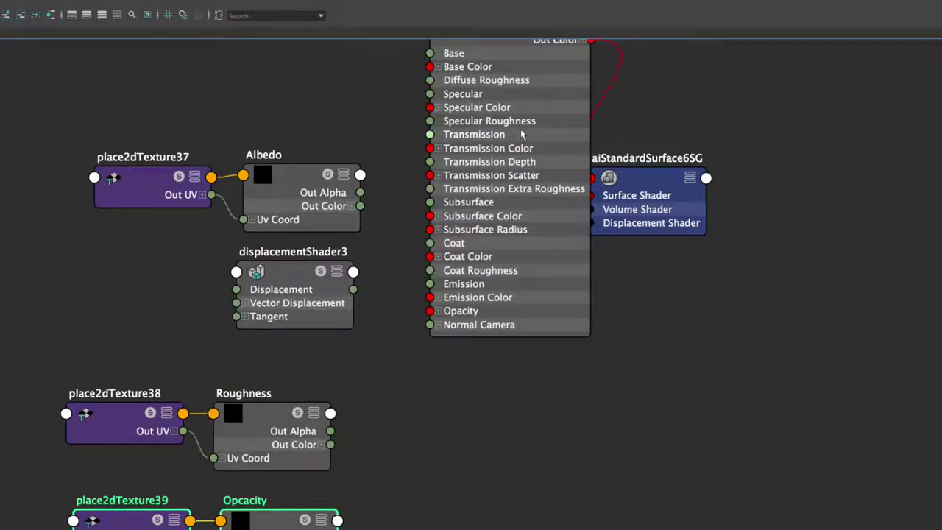
middle_click_drag(518, 135, 513, 170, "alt")
left_click_drag(503, 74, 482, 230)
left_click_drag(639, 214, 668, 213)
left_click_drag(383, 125, 678, 243)
left_click_drag(510, 226, 591, 223)
left_click(528, 214)
- Select the Albedo texture node and shrink the Hypershade window to uncover the node's attributes
left_click_drag(290, 216, 287, 216)
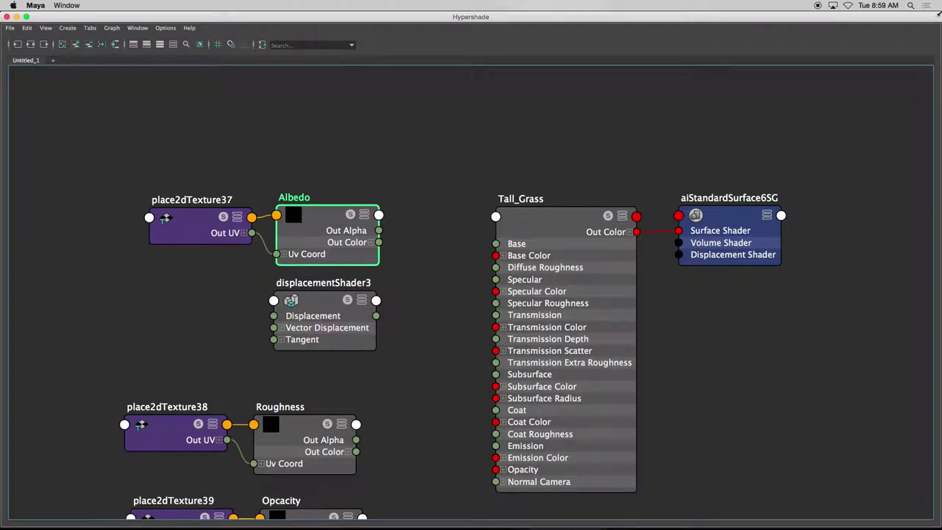
left_click_drag(939, 13, 695, 26)
left_click(906, 200)
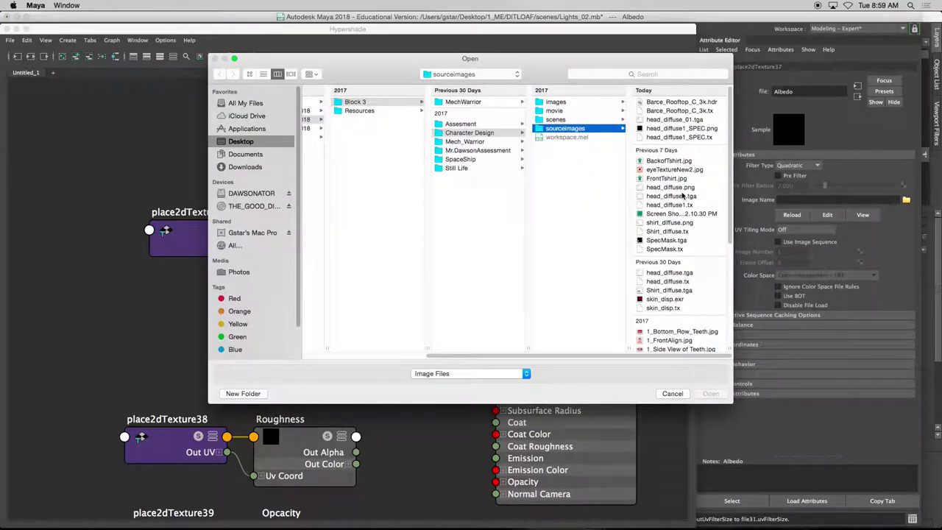
left_click(356, 101)
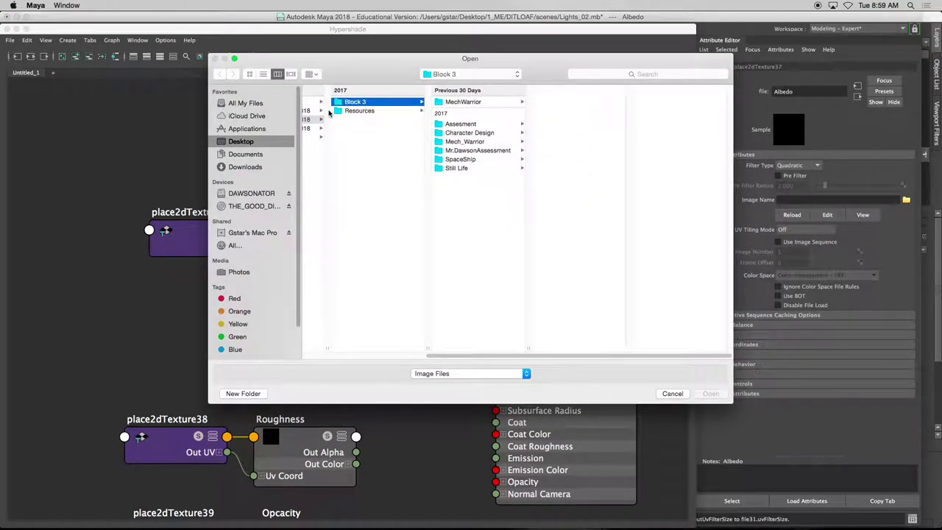
key("Left")
key("Left")
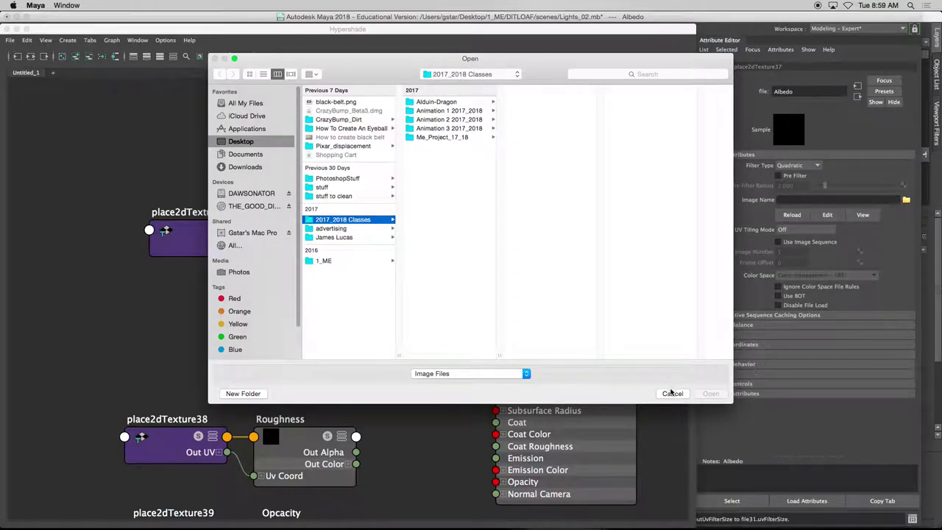
left_click(671, 393)
- Set the Maya project to the DITLOAF folder inside 1_ME on the Desktop
left_click_drag(78, 29, 83, 51)
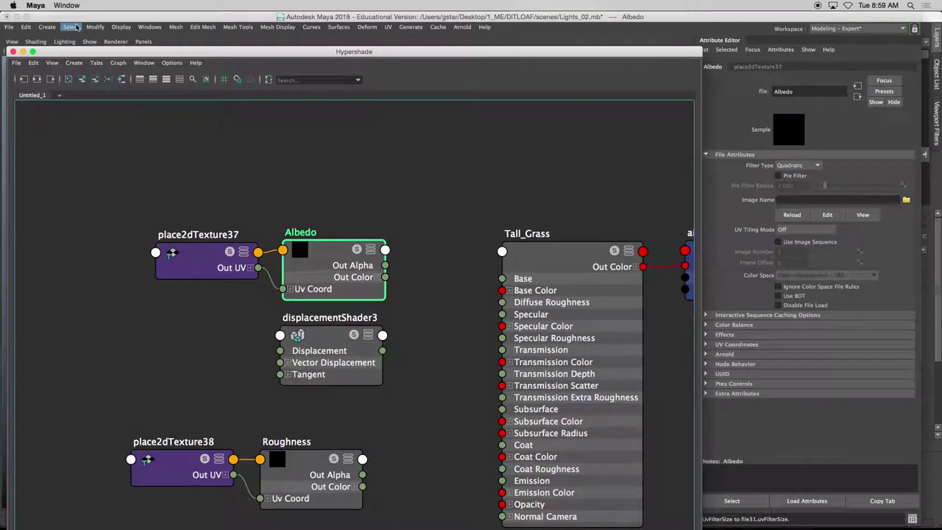
left_click(11, 28)
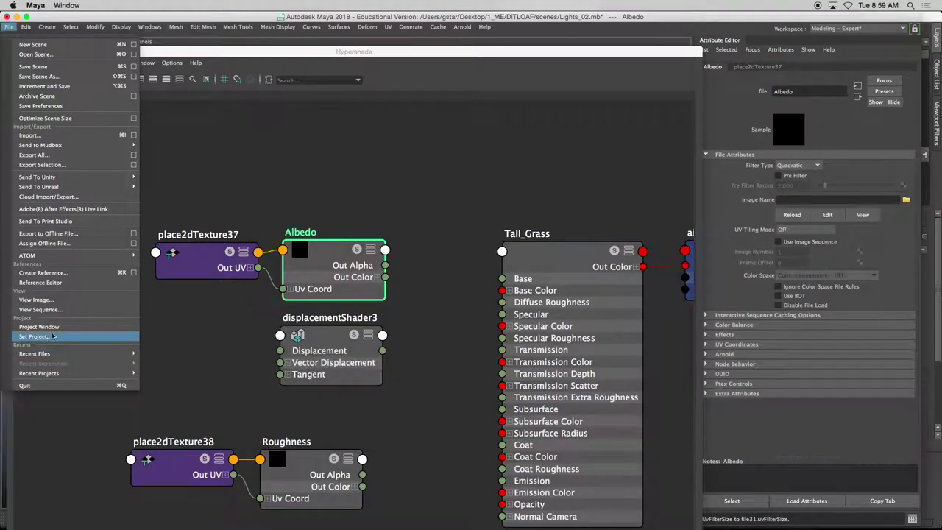
left_click(89, 336)
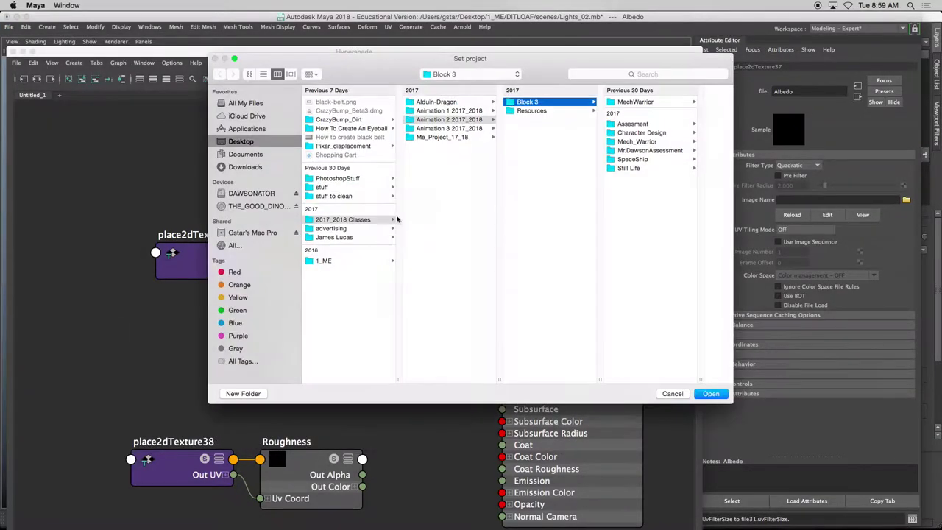
left_click(324, 261)
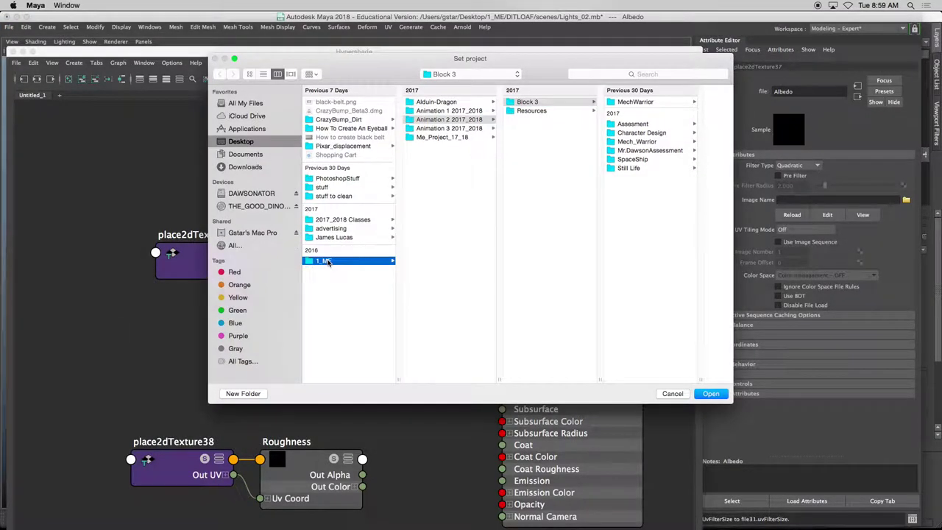
left_click(427, 120)
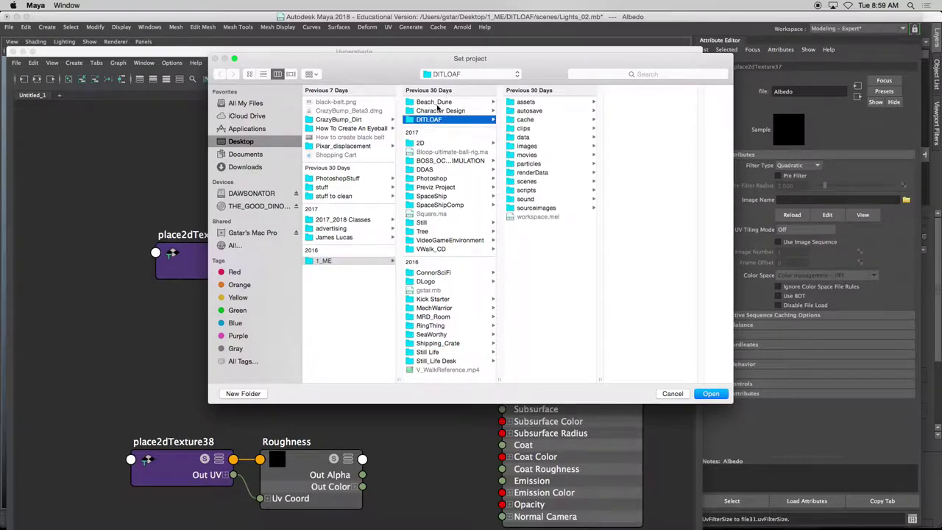
left_click(711, 394)
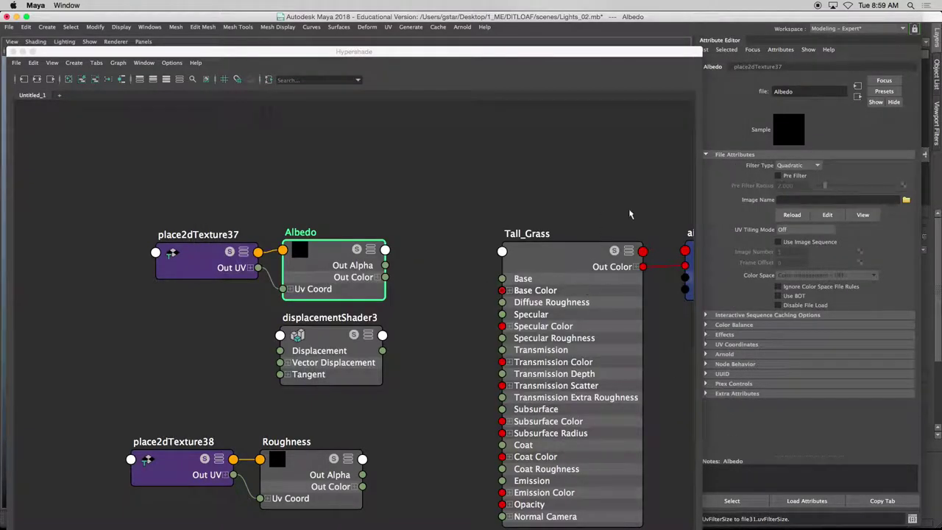
- Load qcihF_4K_Albedo.jpg from the Grass_Wild_qcihF2 folder in sourceimages as the Albedo node's image
left_click(906, 200)
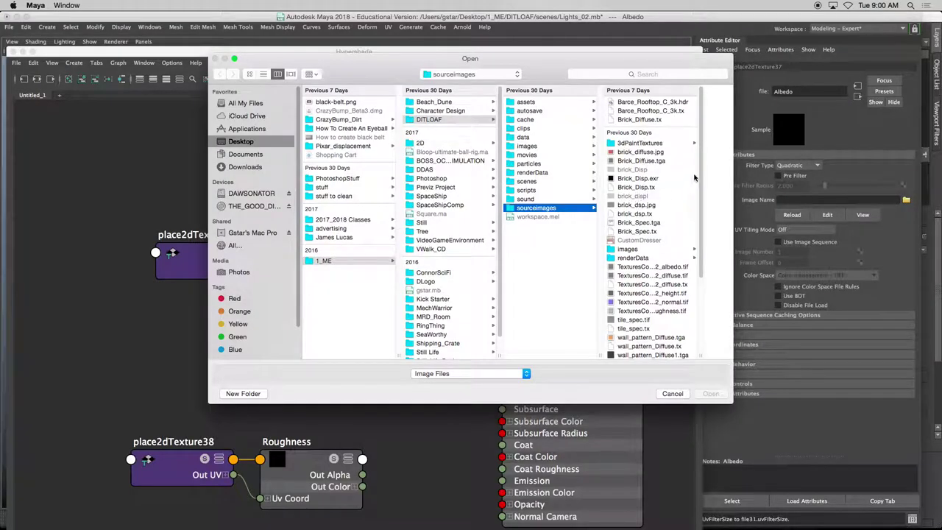
left_click_drag(704, 206, 713, 345)
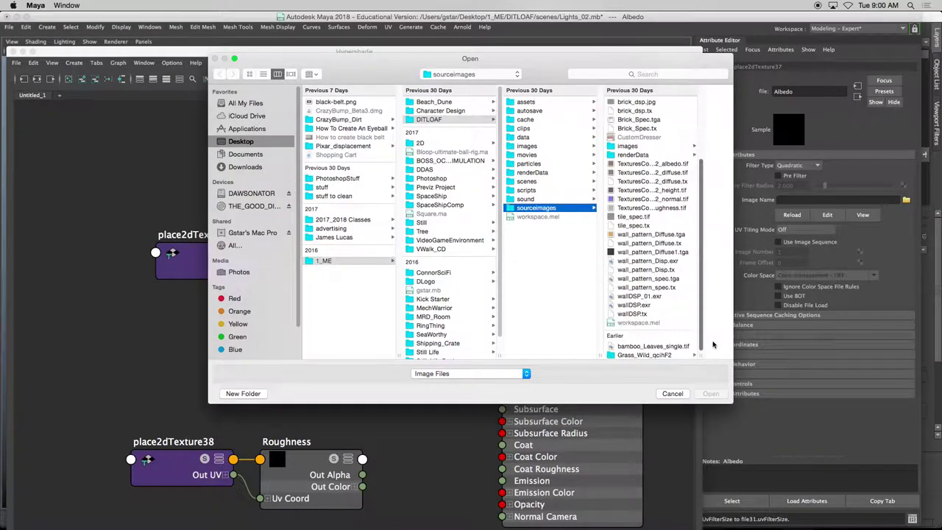
left_click(667, 355)
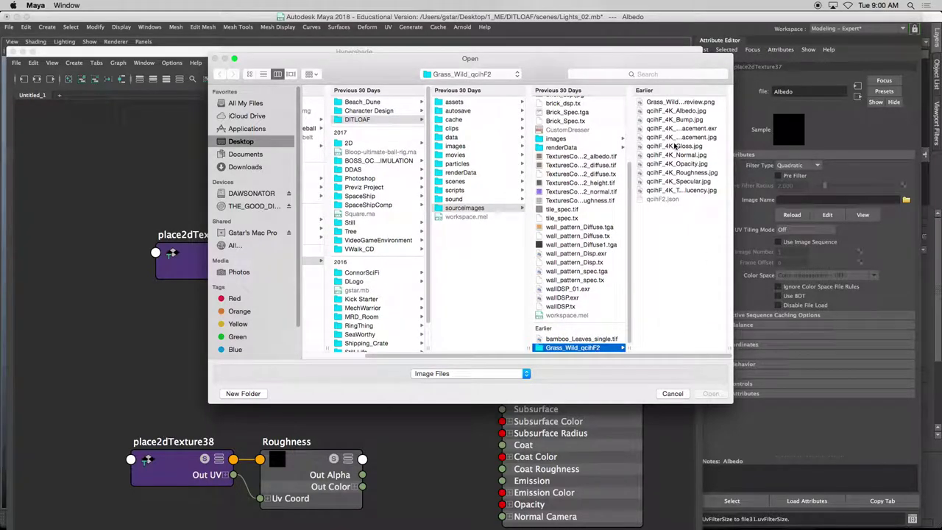
left_click(666, 111)
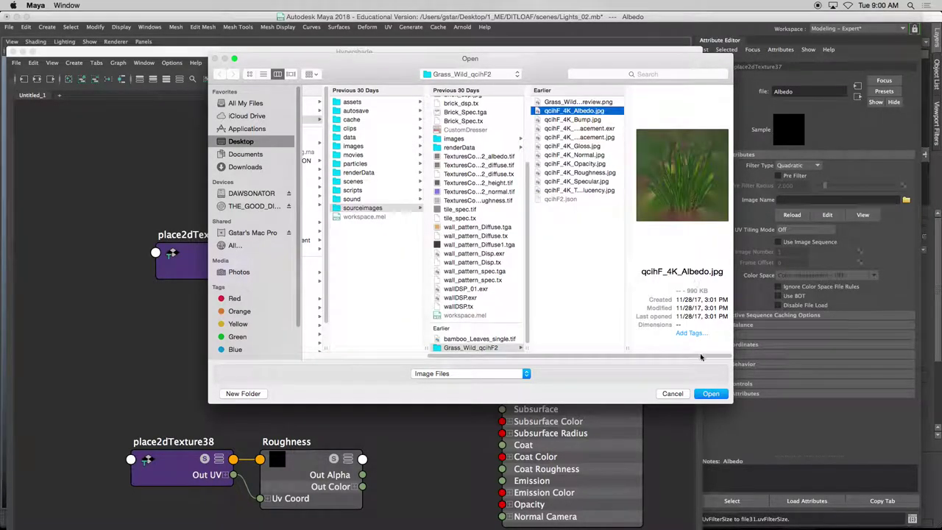
left_click(711, 394)
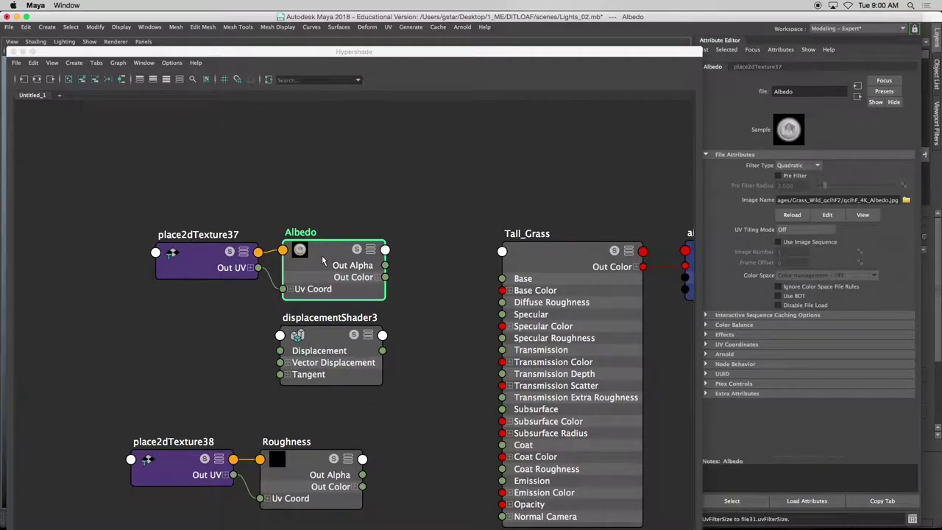
- Move the Albedo node up slightly and connect its Out Color to Tall_Grass's Base Color
left_click_drag(322, 259, 328, 245)
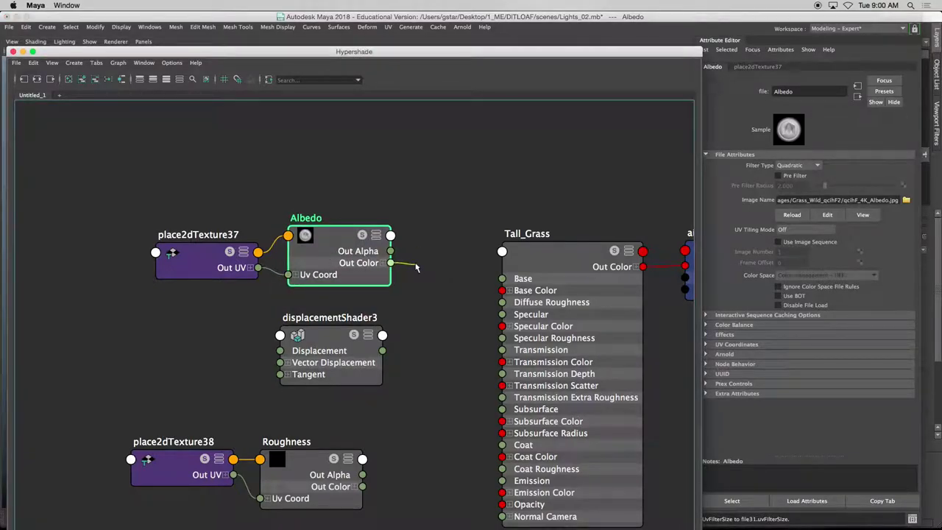
left_click_drag(416, 267, 503, 290)
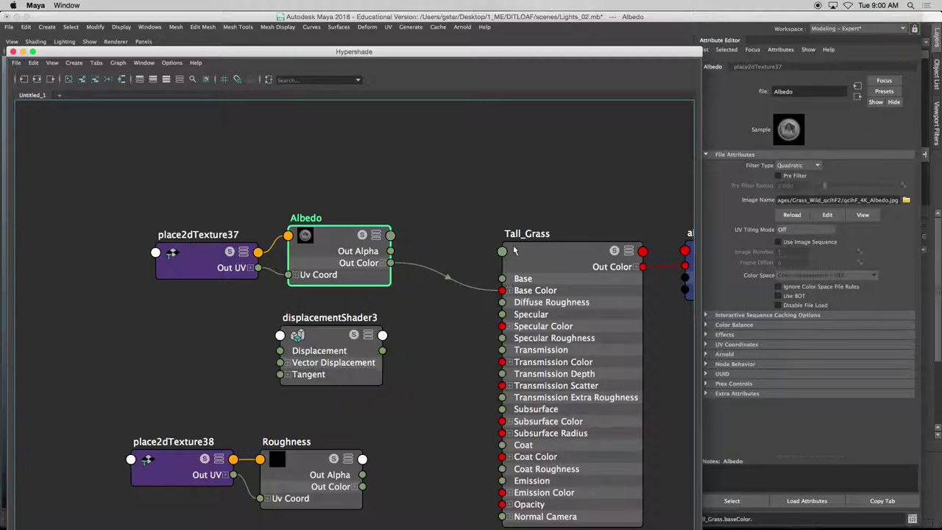
- Shrink and reposition the Hypershade window so the grass card plane is visible beside the node graph
left_click_drag(343, 53, 499, 178)
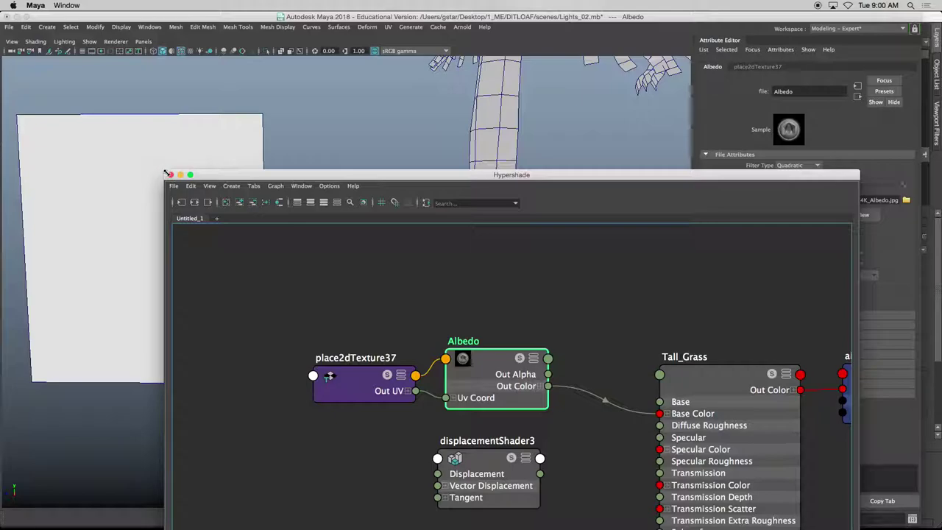
left_click_drag(165, 175, 326, 193)
left_click_drag(427, 195, 383, 139)
middle_click_drag(484, 239, 329, 195, "alt")
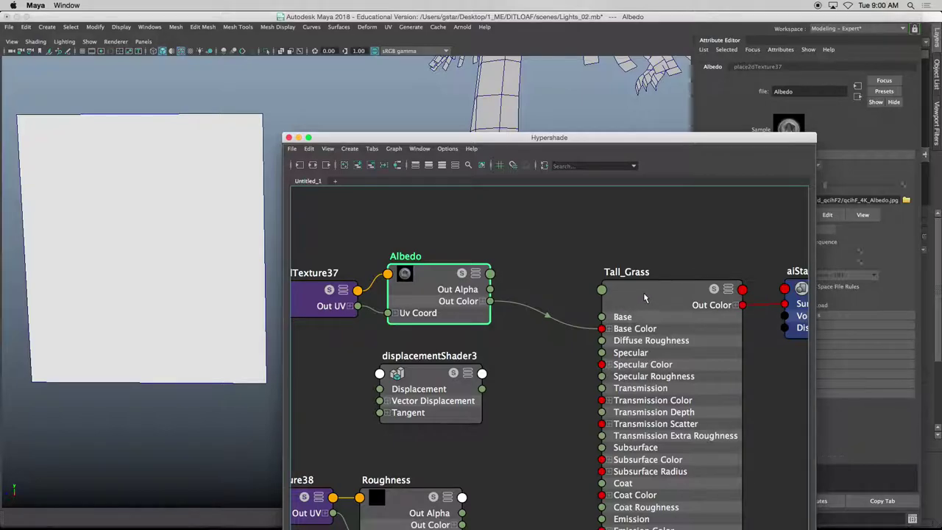
- Assign the Tall_Grass material to the plane in the viewport and select the plane
middle_click_drag(644, 292, 201, 193)
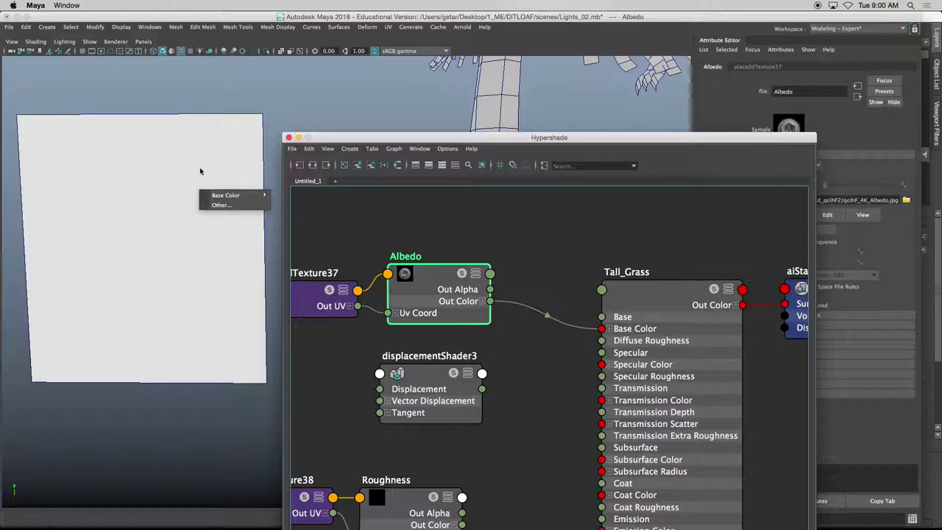
left_click(189, 170)
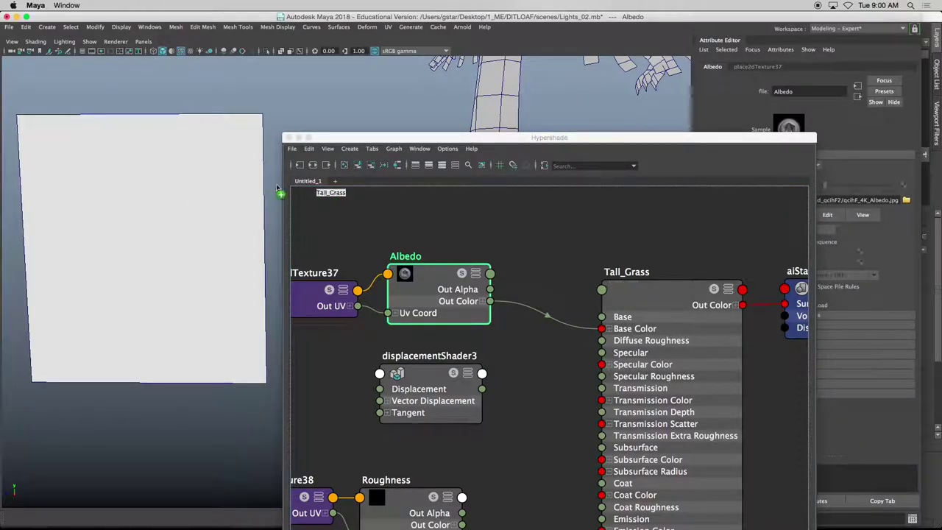
middle_click_drag(275, 187, 221, 175)
left_click(223, 179)
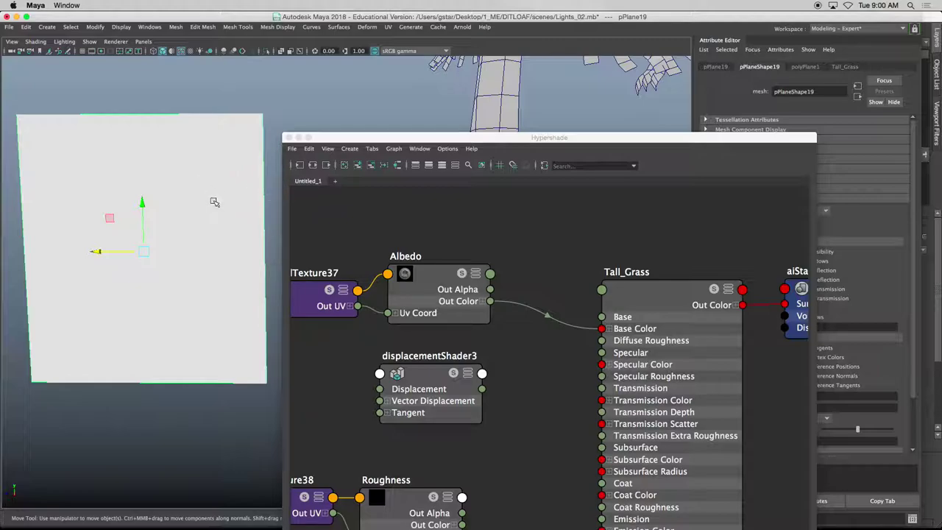
- Turn on textured display in the viewport and inspect the albedo texture on the plane, keeping the Hypershade window clear of it
key("6")
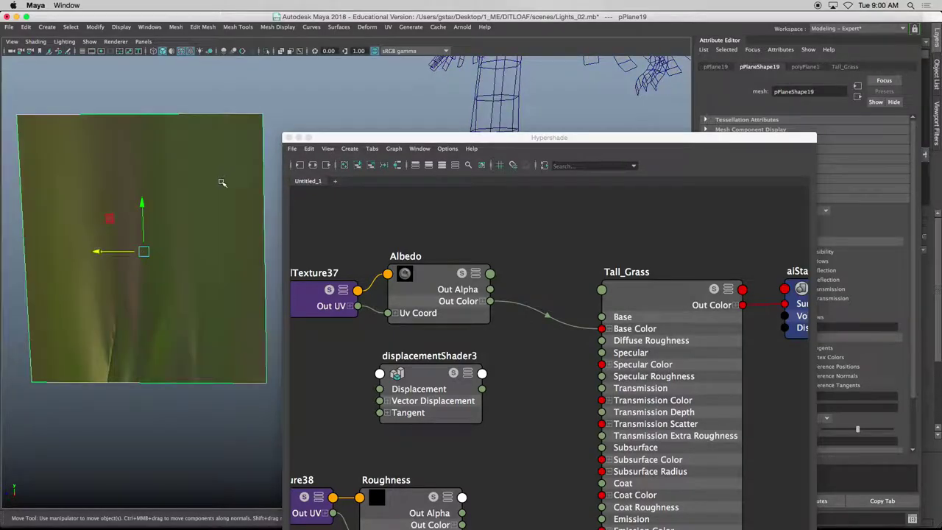
scroll(219, 213, "down", 2)
left_click_drag(219, 213, 229, 197, "alt")
left_click_drag(318, 140, 362, 139)
left_click_drag(267, 198, 257, 227, "alt")
left_click_drag(253, 168, 272, 164, "alt")
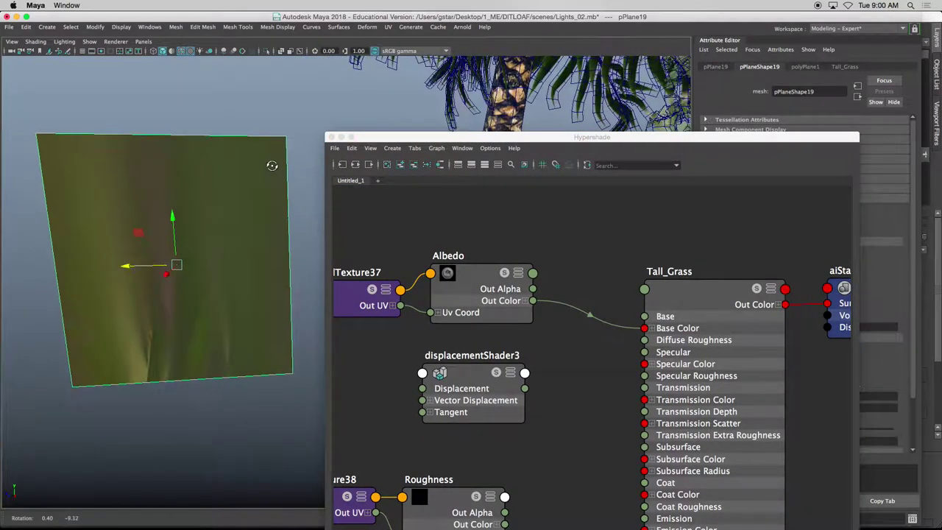
- Apply automatic UV mapping to the selected grass card plane and inspect the grass texture on it up close
left_click(390, 28)
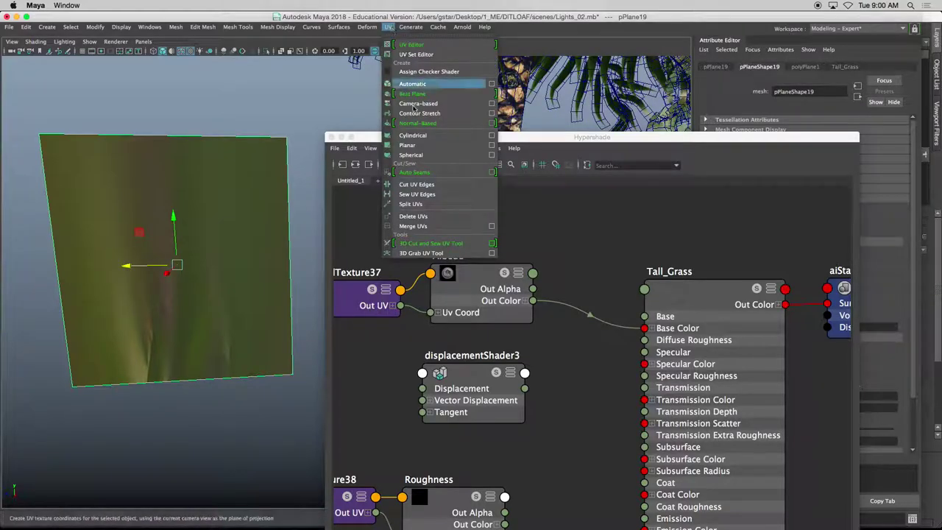
left_click(422, 84)
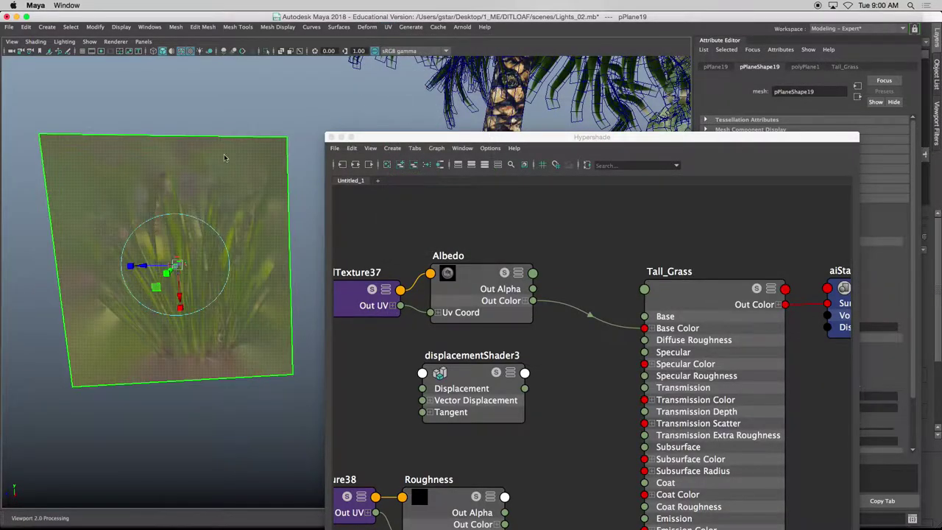
right_click_drag(215, 175, 240, 153)
left_click(219, 121)
middle_click_drag(193, 218, 228, 198, "alt")
scroll(210, 212, "up", 4)
middle_click_drag(193, 227, 249, 216, "alt")
left_click_drag(249, 216, 226, 192, "alt")
scroll(220, 236, "up", 3)
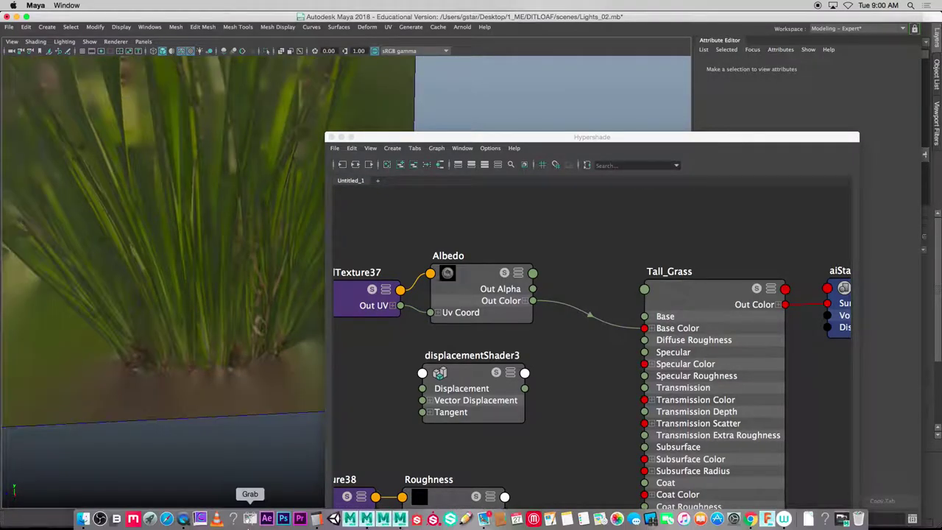
- Switch to Finder and open the Grass_Wild_qcihF2 folder inside Desktop > 1_ME > DITLOAF > sourceimages
left_click(86, 520)
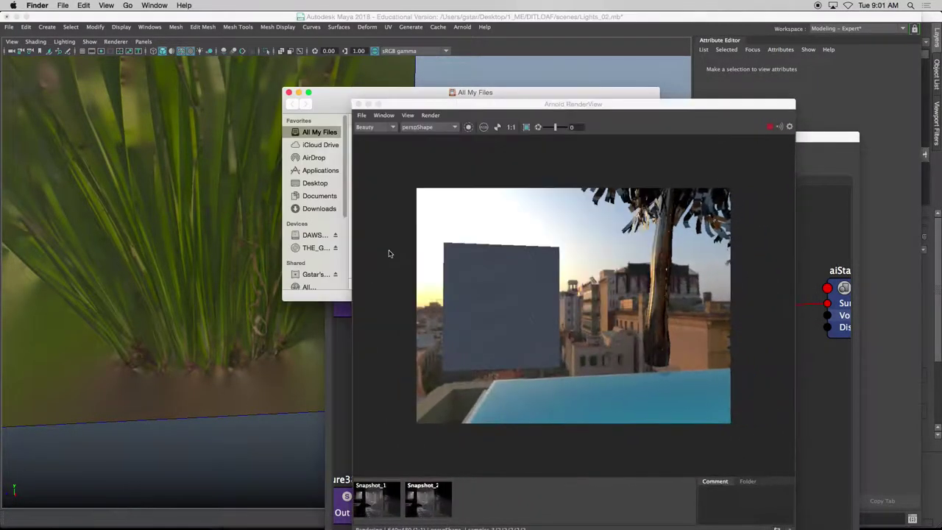
left_click(379, 105)
left_click(344, 97)
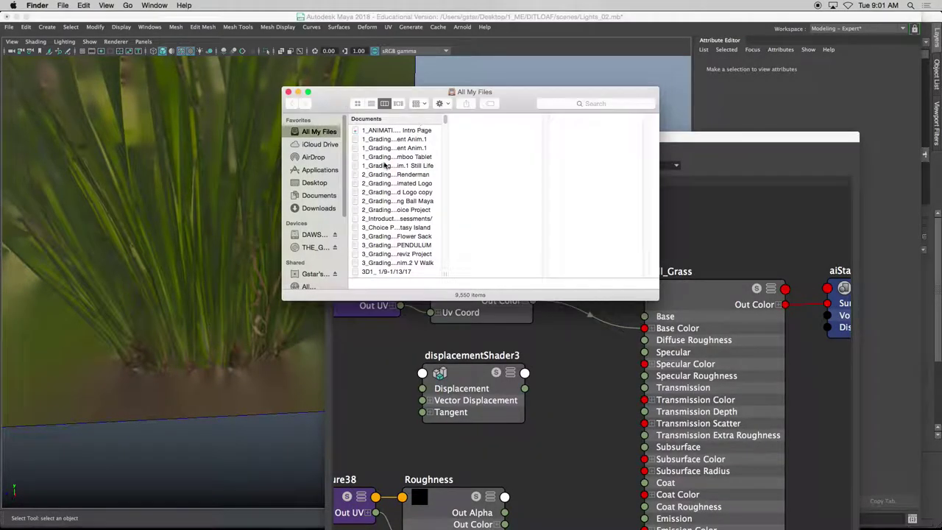
left_click(314, 183)
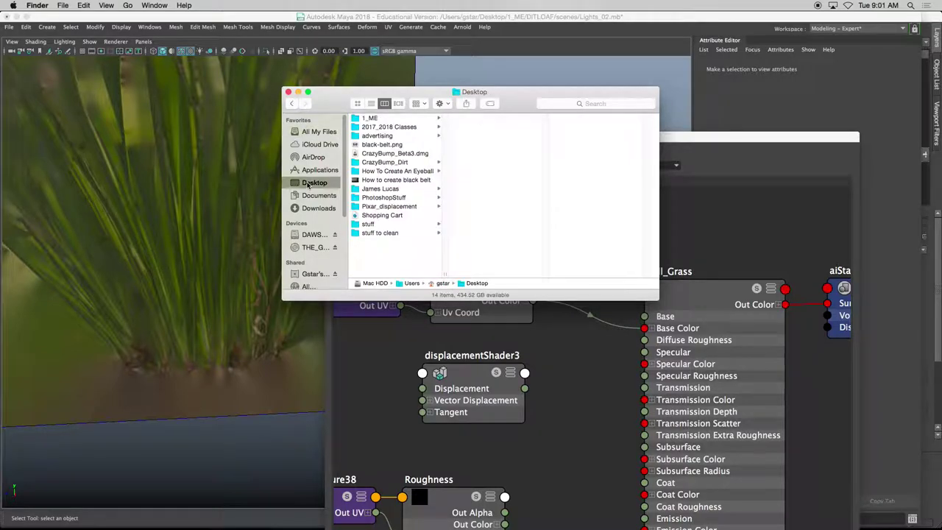
left_click(368, 119)
left_click(475, 180)
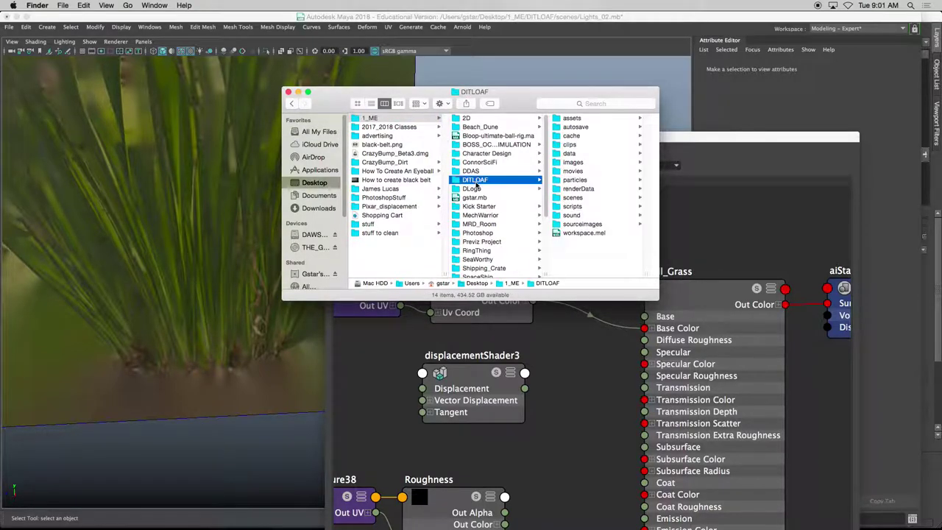
left_click(571, 224)
scroll(589, 212, "down", 5)
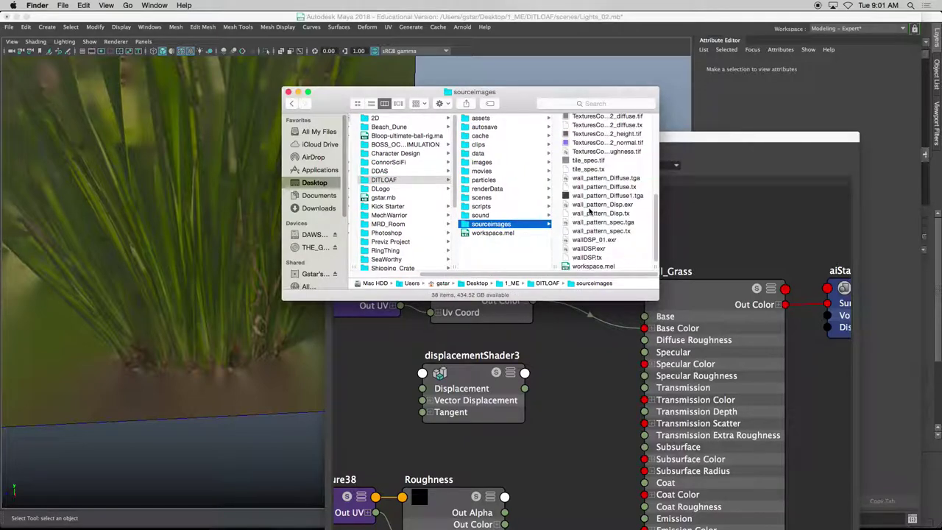
scroll(589, 218, "up", 5)
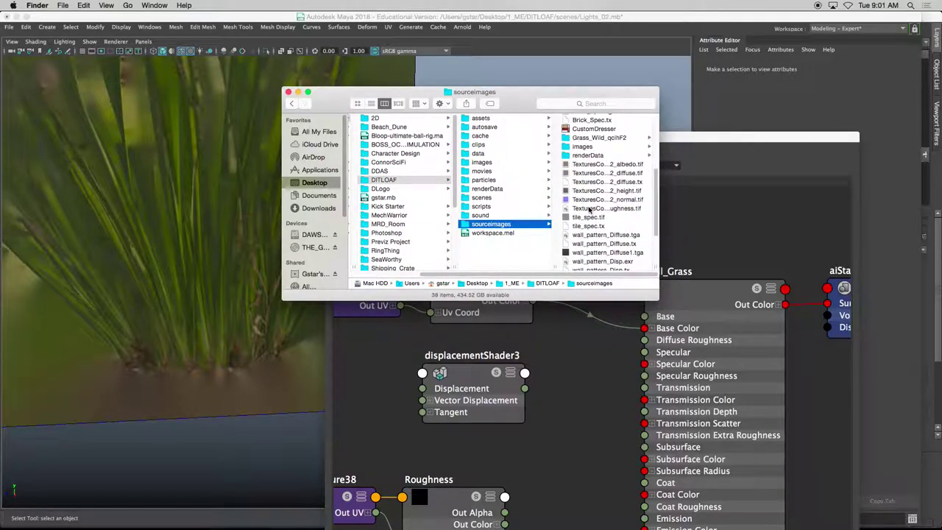
left_click(592, 139)
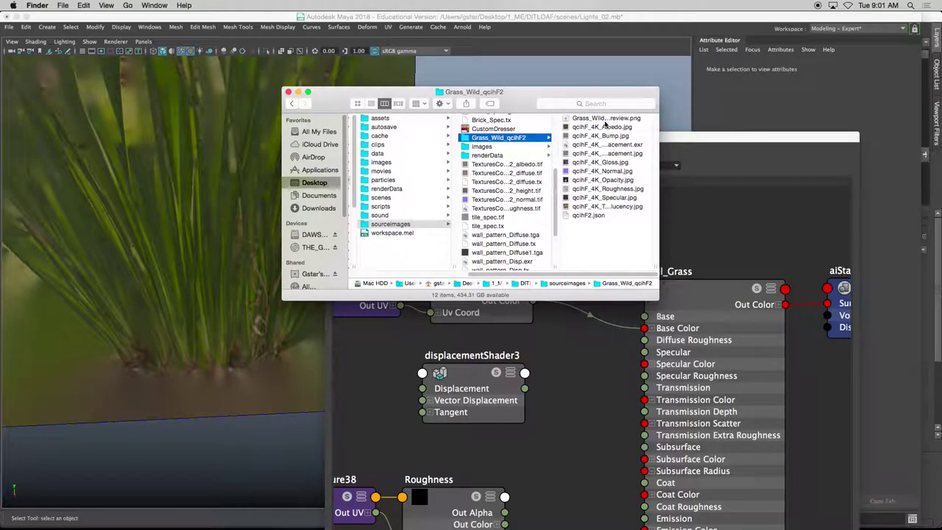
- Preview the Grass_Wild_qcihF2_atlas_Preview.png image and move the preview clear of the textured plane for comparison
key("Right")
key("space")
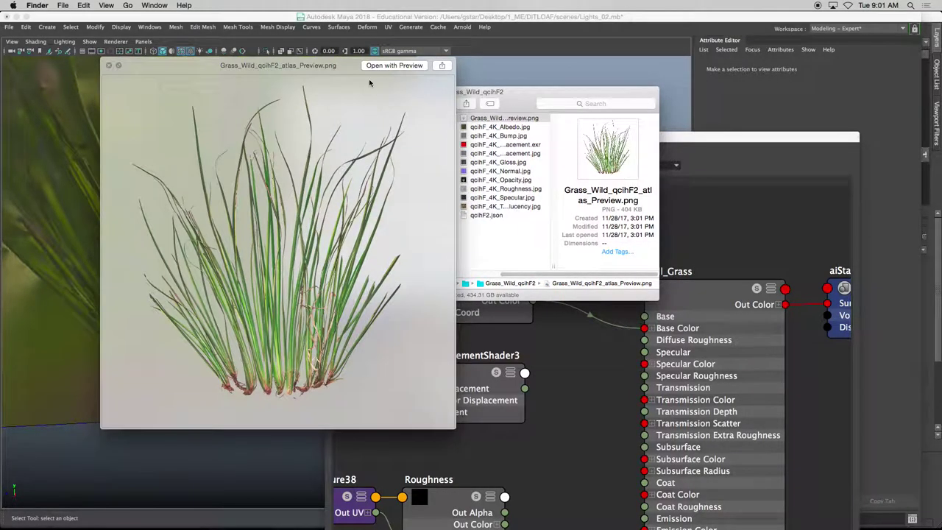
left_click_drag(369, 79, 553, 71)
- Return to Maya, run an IPR render of the textured plane in Arnold RenderView, and close the render window after checking it
left_click(277, 18)
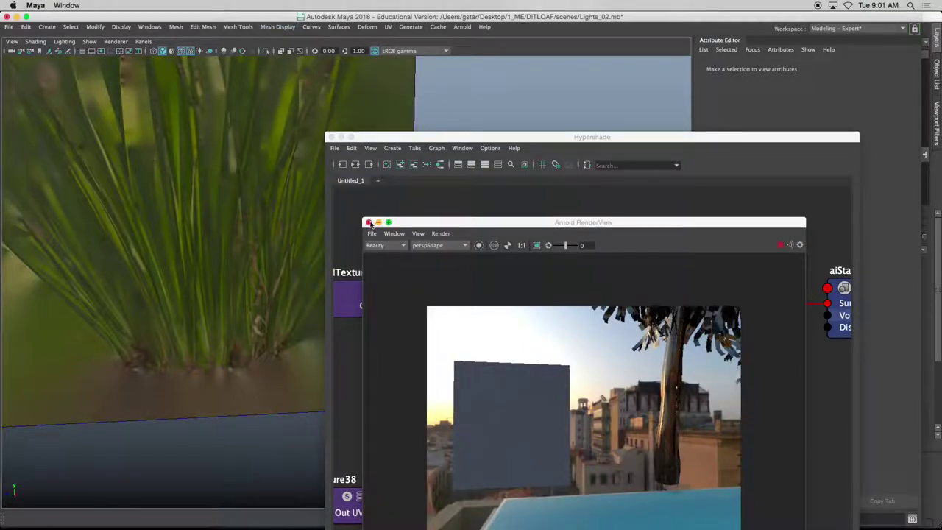
left_click(440, 233)
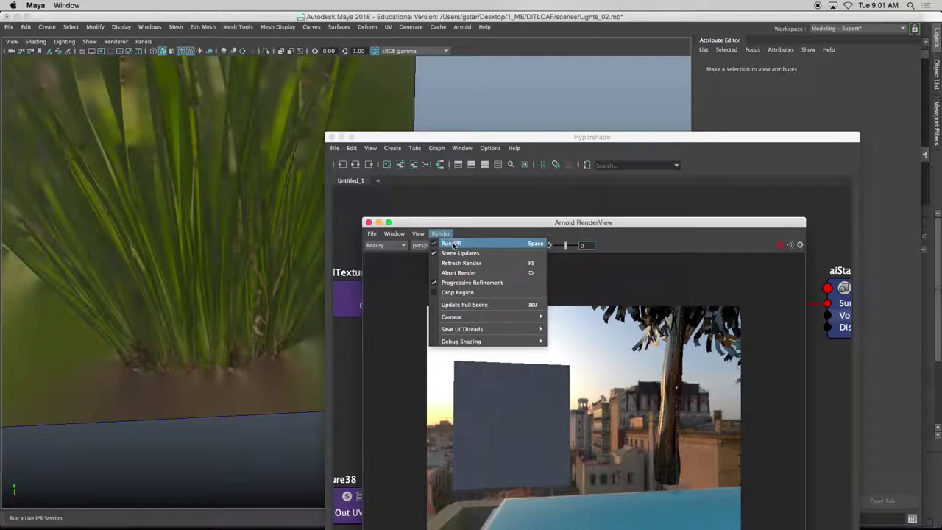
left_click(446, 244)
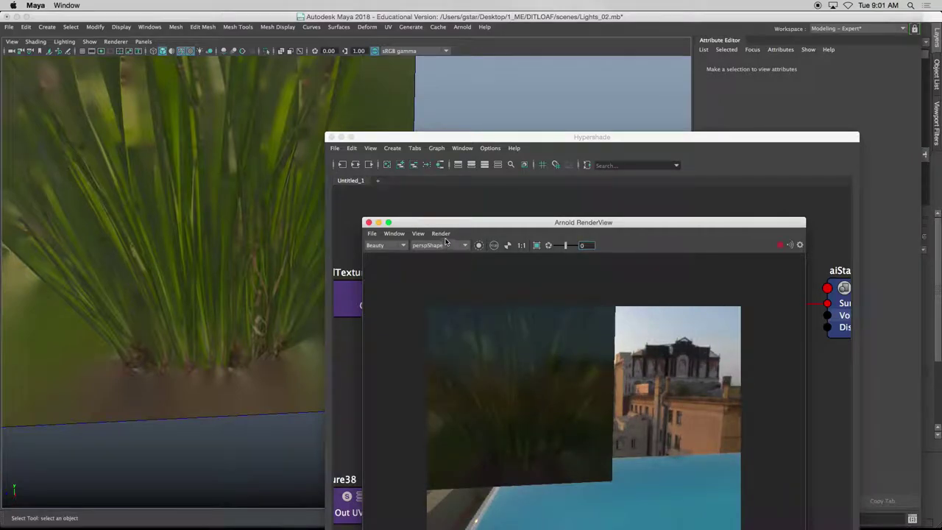
left_click_drag(446, 227, 418, 94)
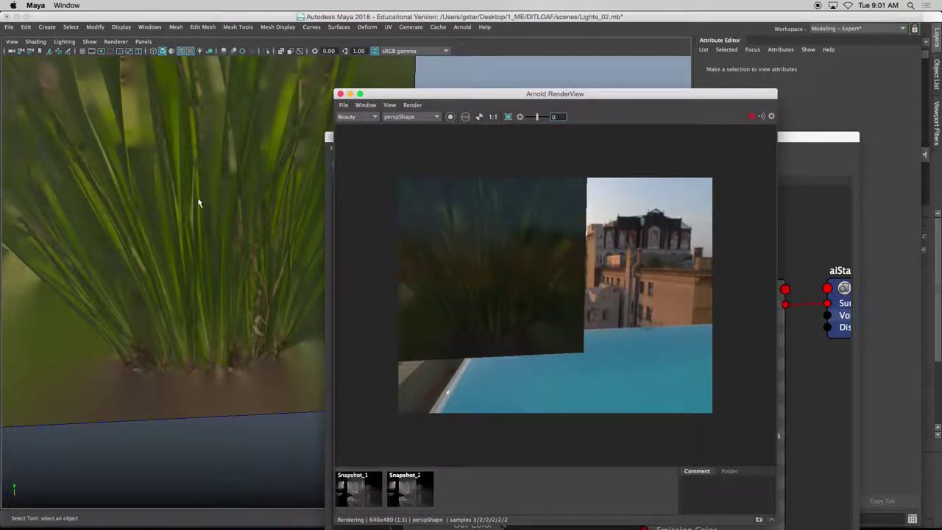
left_click_drag(194, 205, 193, 205, "alt")
left_click(340, 94)
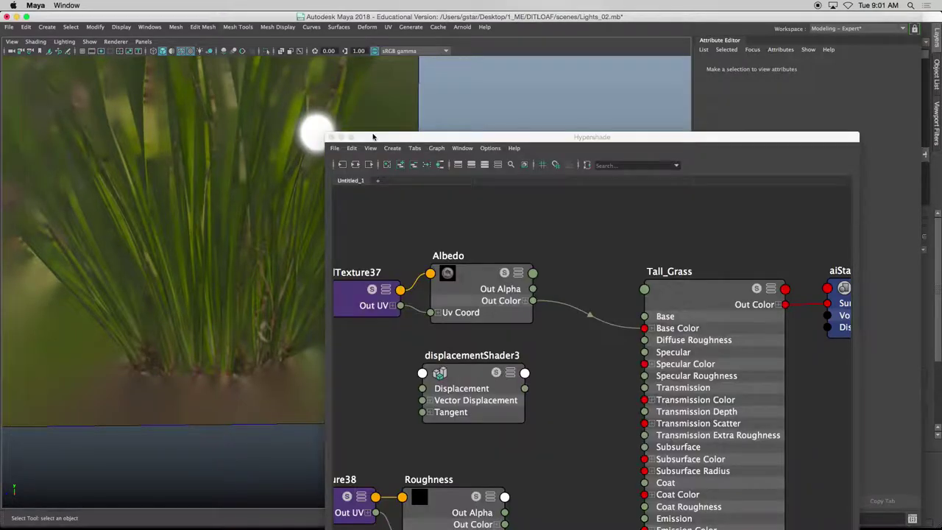
- Try to save the scene under a new name in Maya ASCII format
left_click(8, 28)
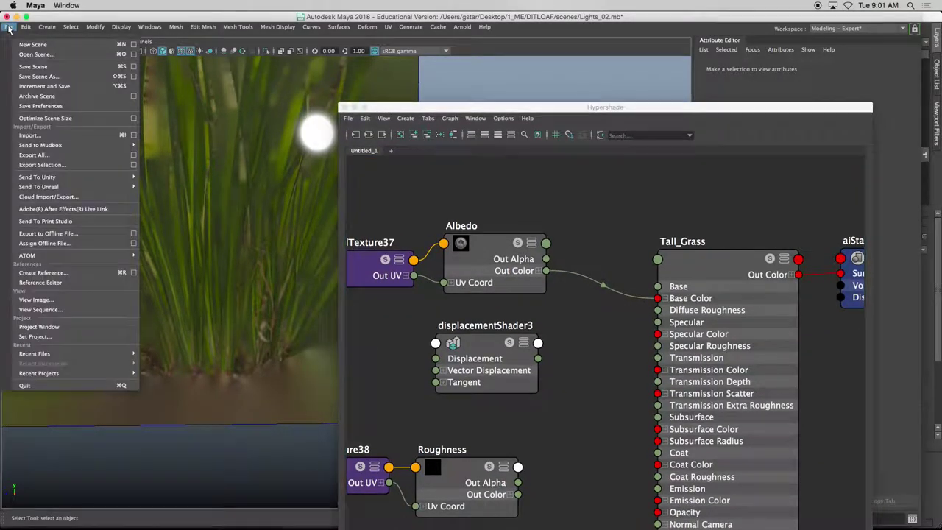
left_click(39, 76)
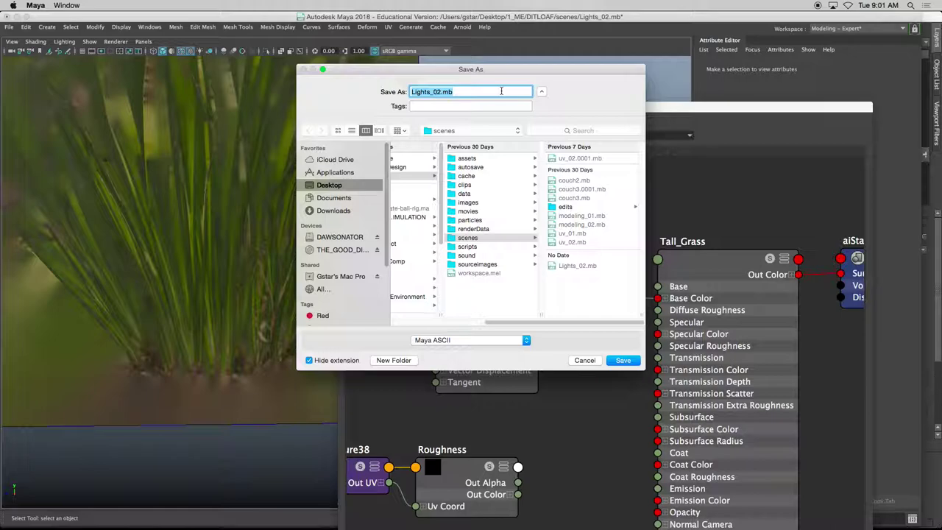
type("TexturingGrass_0")
key("Return")
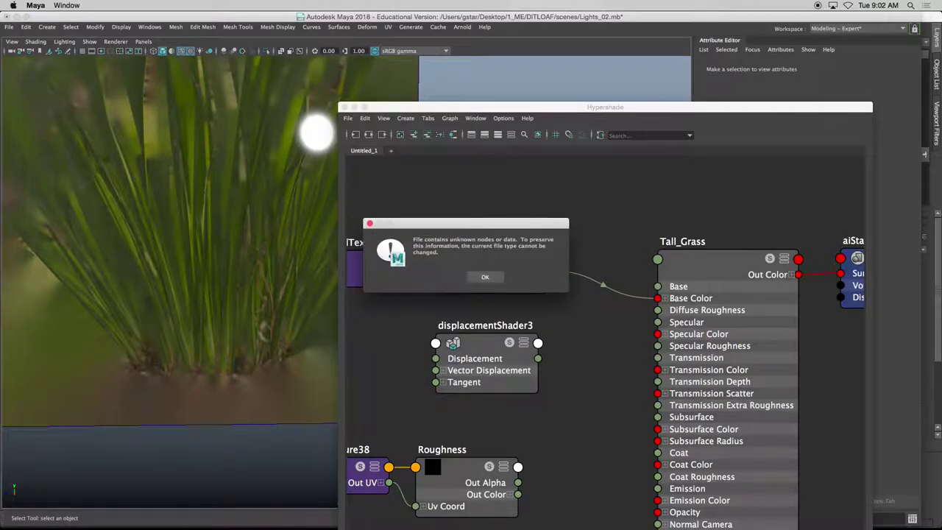
left_click(485, 276)
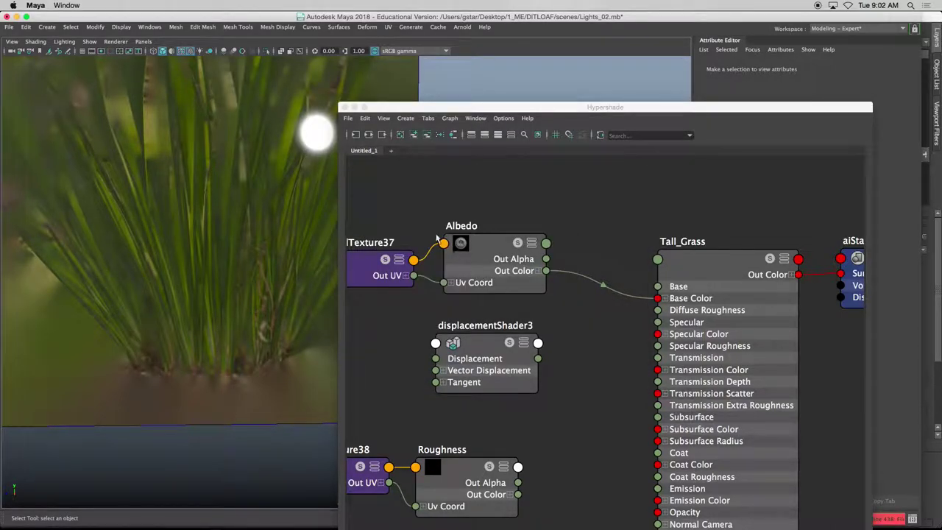
- Save the scene in the scenes folder as TexturingGrass_01 in Maya Binary format
left_click(9, 27)
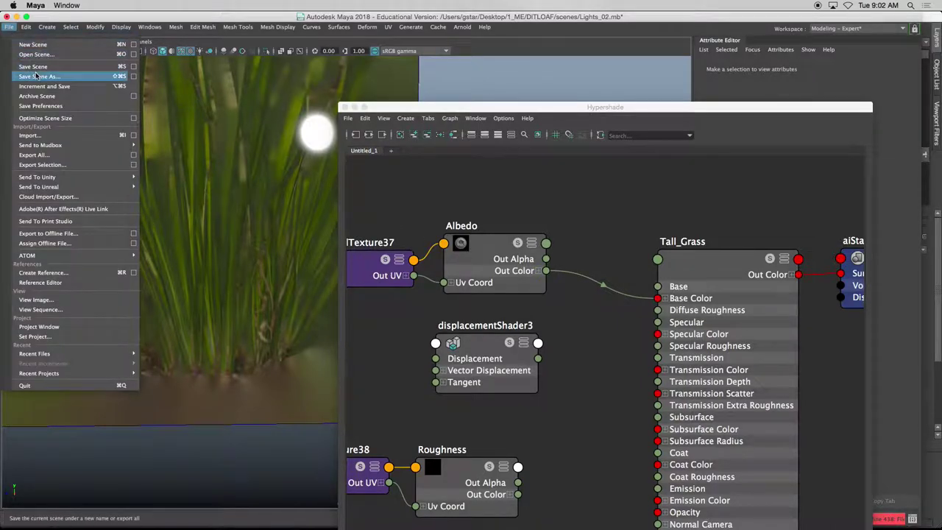
left_click(38, 76)
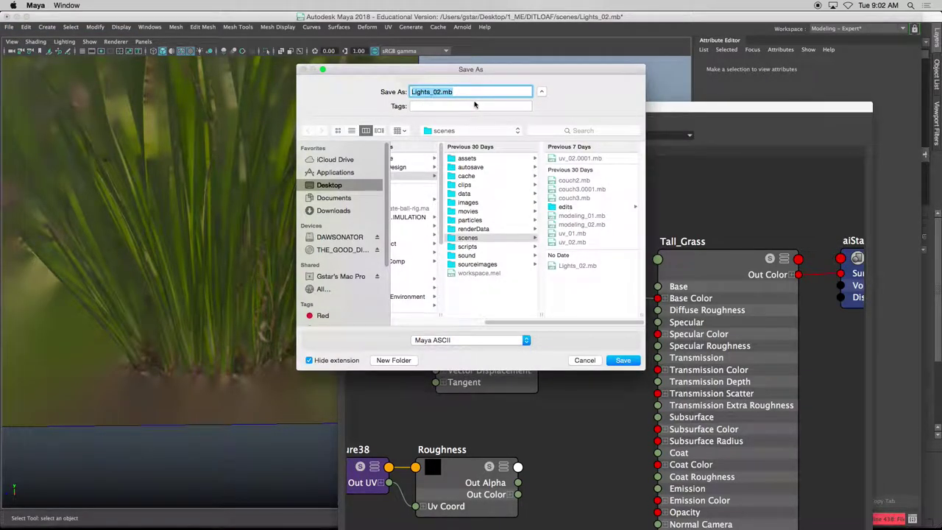
type("TexturingGrass_01")
left_click(471, 340)
left_click(471, 350)
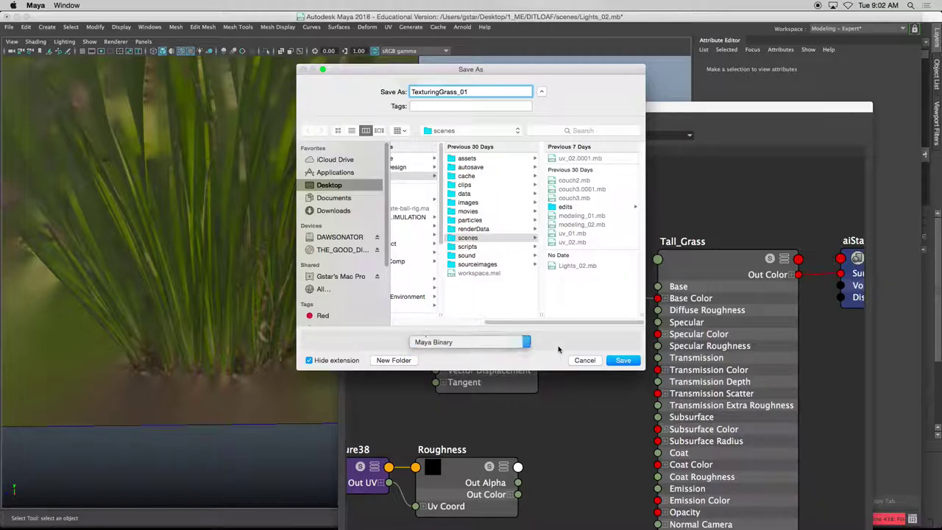
left_click(623, 358)
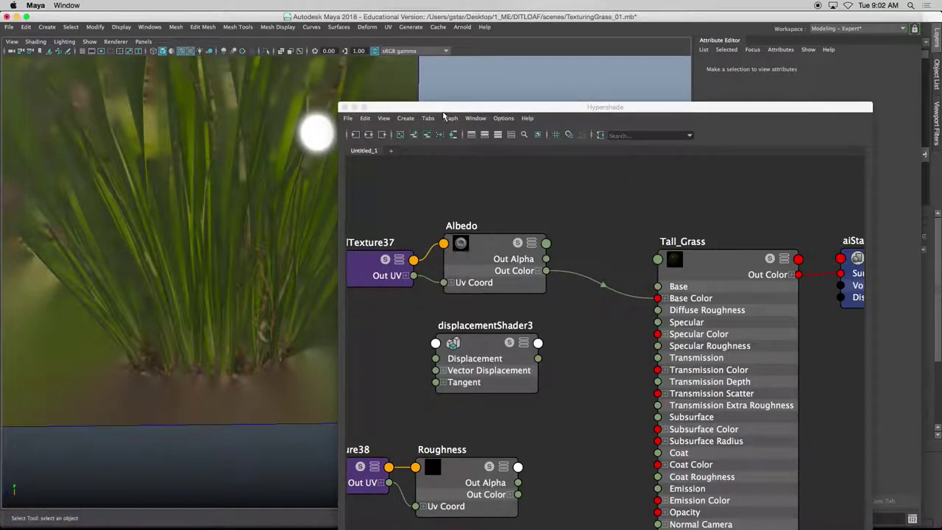
- Create a file texture node in the Hypershade graph between the Albedo and Roughness rows
left_click_drag(444, 115, 468, 93)
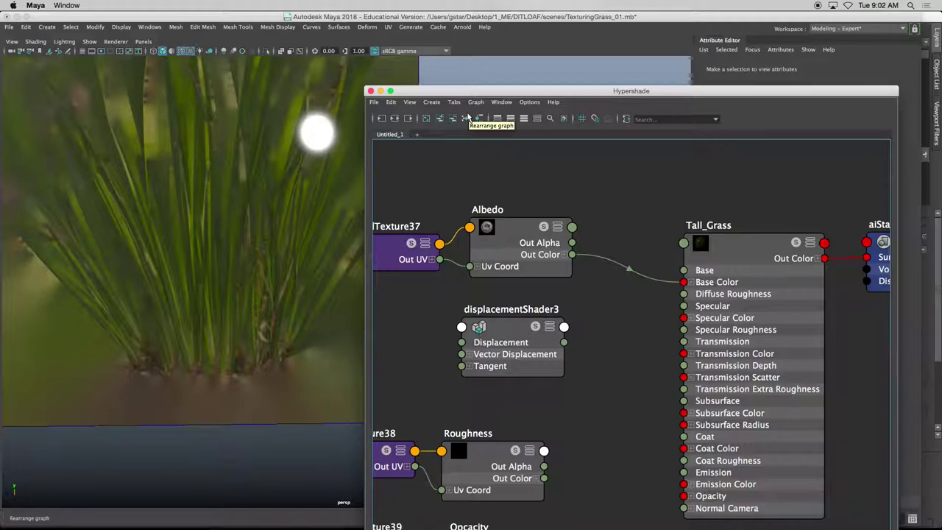
middle_click_drag(492, 363, 514, 354, "alt")
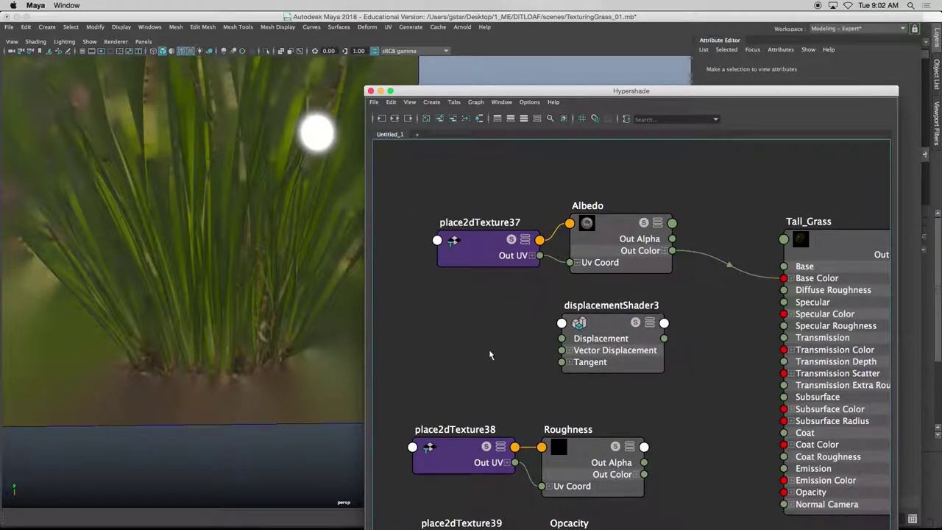
key("Tab")
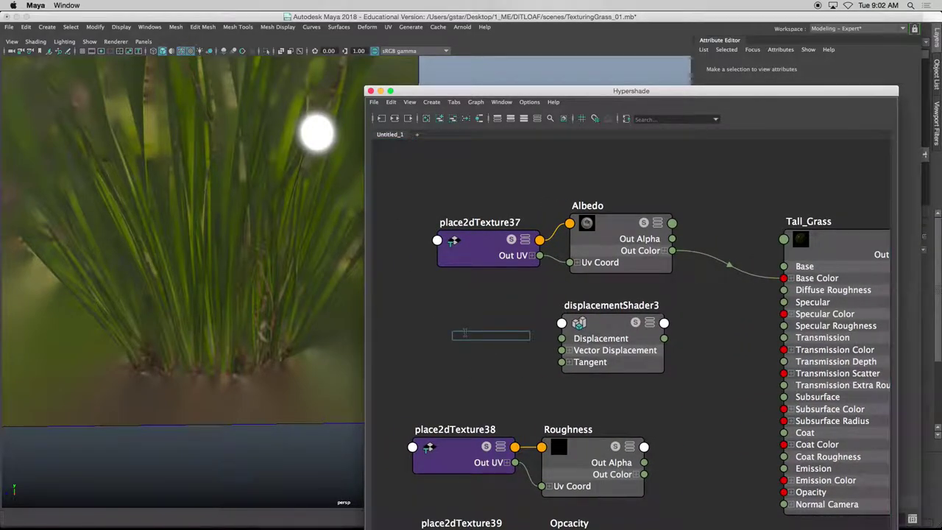
type("file")
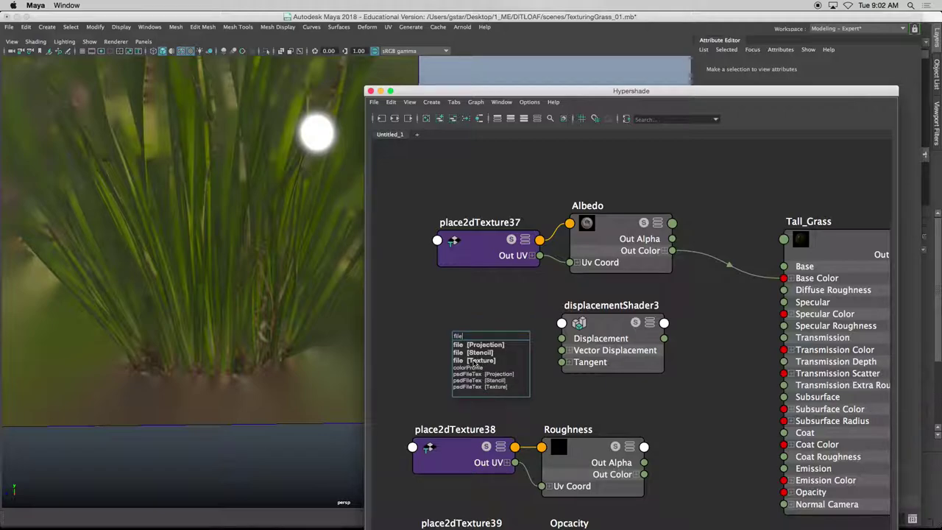
left_click(478, 360)
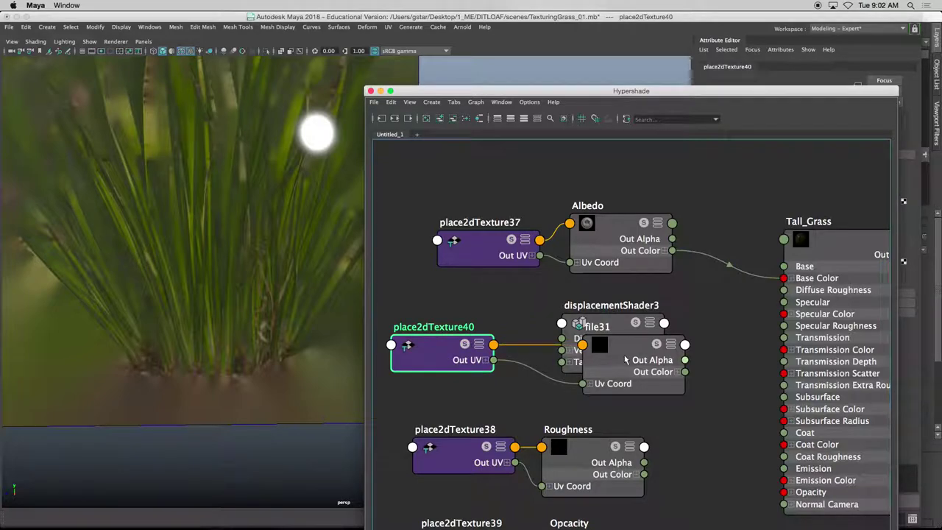
- Line up the new file texture node and displacementShader3 side by side, with the shader nearer to Tall_Grass
left_click_drag(625, 360, 549, 360)
left_click_drag(610, 328, 676, 337)
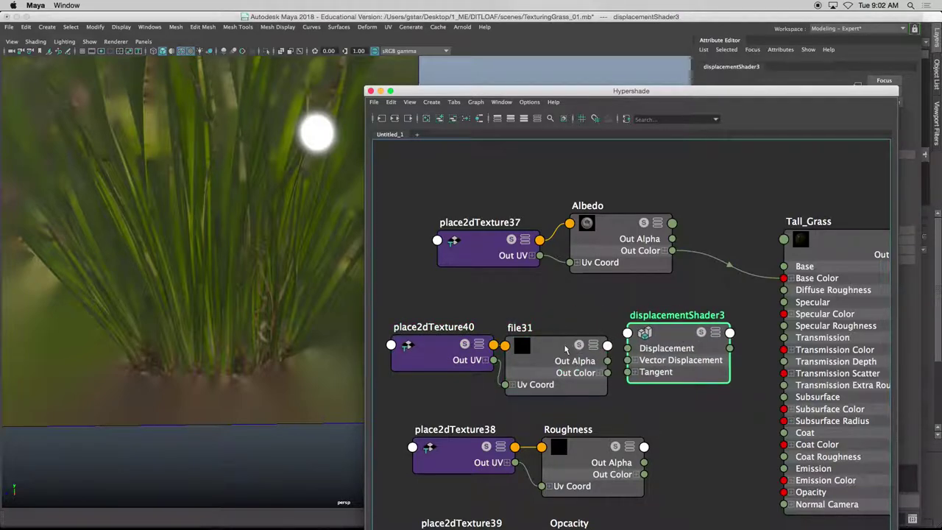
left_click_drag(565, 349, 566, 333)
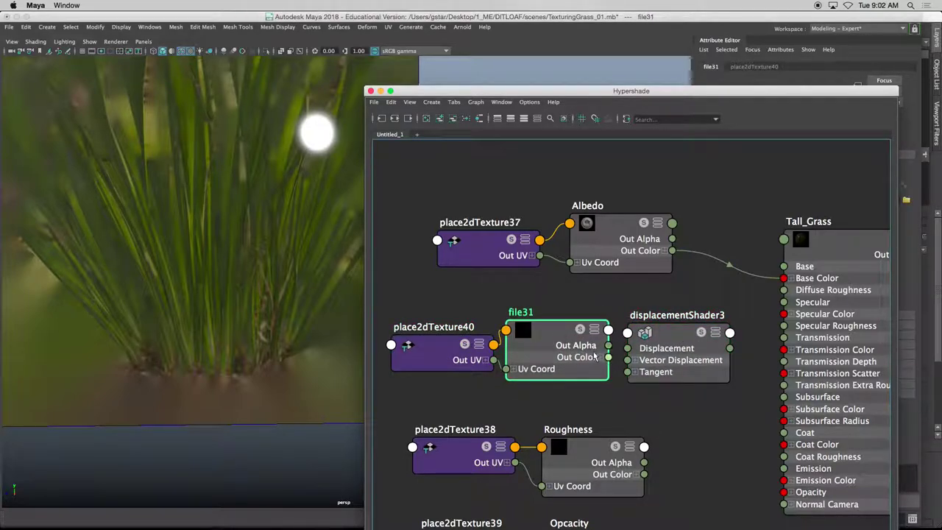
left_click_drag(648, 331, 653, 328)
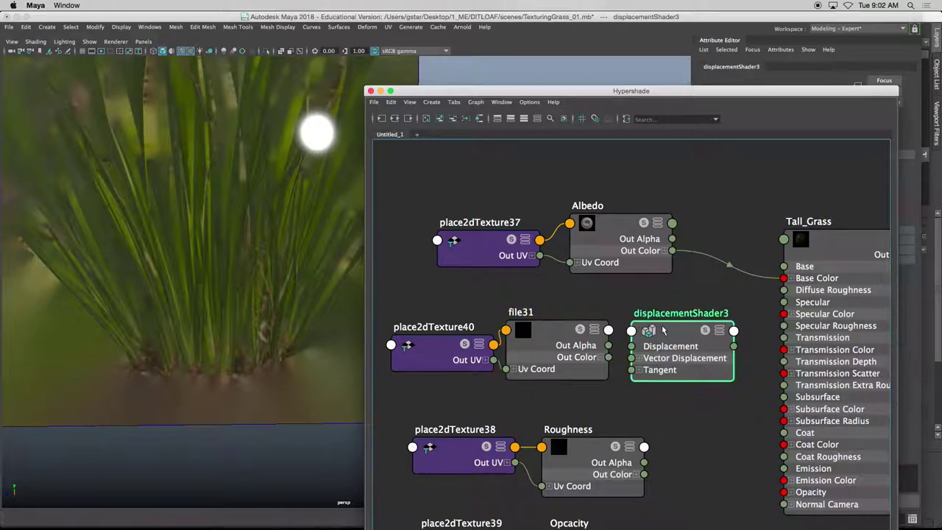
- Connect the new file node's Out Color R to displacementShader3's Displacement, and the shader's Displacement output to aiStandardSurface6SG's Displacement Shader
left_click(606, 357)
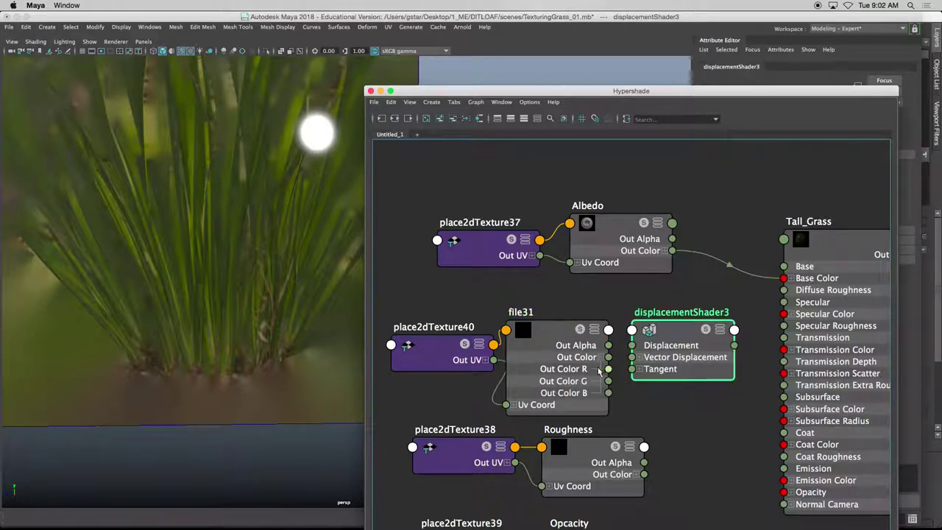
left_click_drag(608, 370, 633, 345)
middle_click_drag(680, 392, 481, 410, "alt")
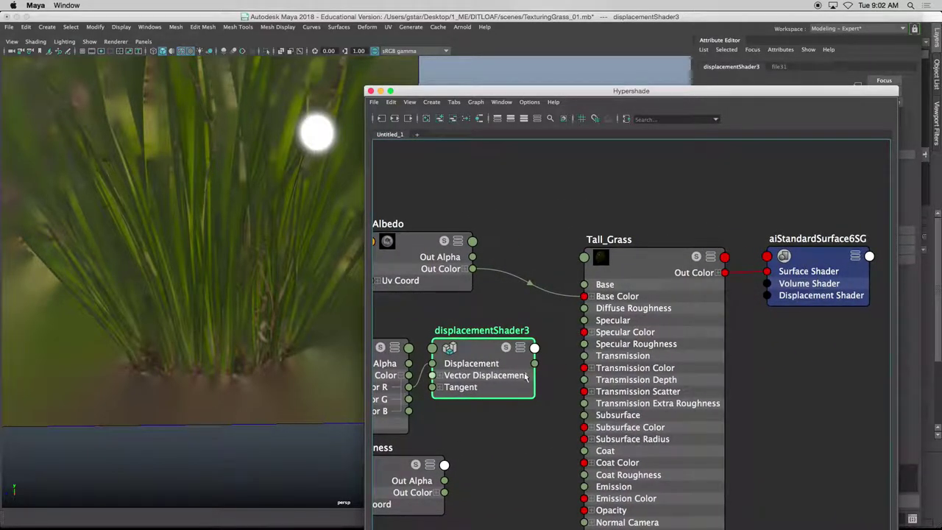
mouse_move(551, 361)
left_mouse_down()
mouse_move(648, 311)
mouse_move(767, 296)
left_mouse_up()
- Reposition the Tall_Grass and aiStandardSurface6SG nodes and reduce Tall_Grass to showing only its connected attributes
left_click_drag(663, 256, 658, 246)
left_click(710, 246)
left_click_drag(799, 262, 787, 259)
left_click_drag(678, 255, 609, 221)
key("2")
key("4")
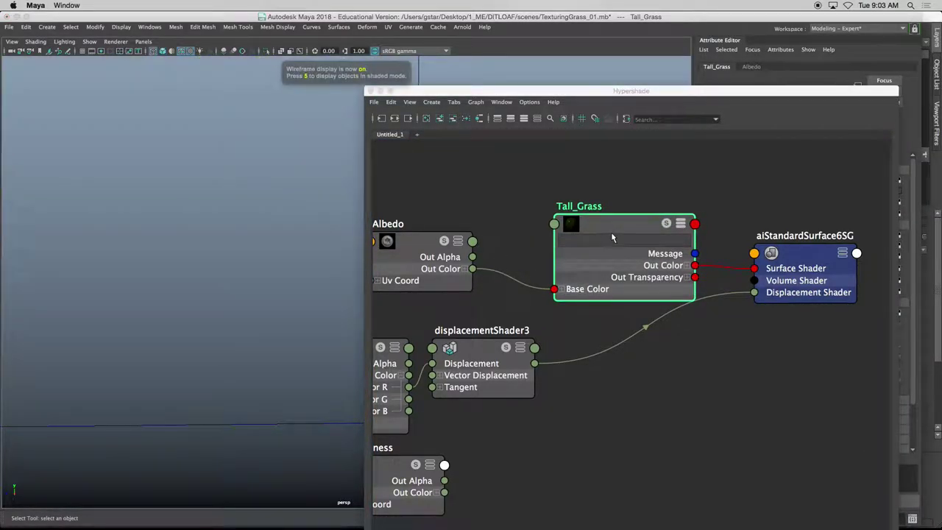
- Space Tall_Grass and displacementShader3 further apart, show Tall_Grass's full attribute list, and display textures in the viewport
key("3")
left_click_drag(611, 229, 625, 194)
key("2")
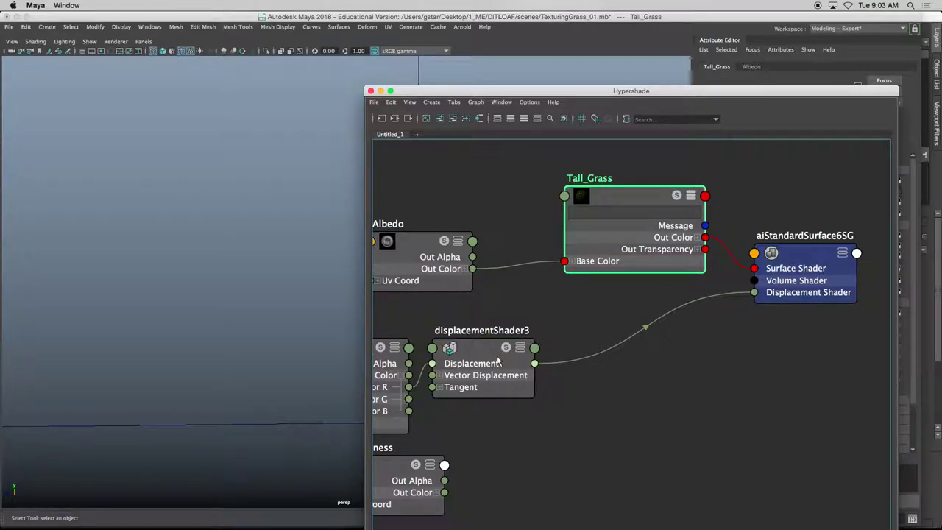
left_click_drag(498, 360, 503, 372)
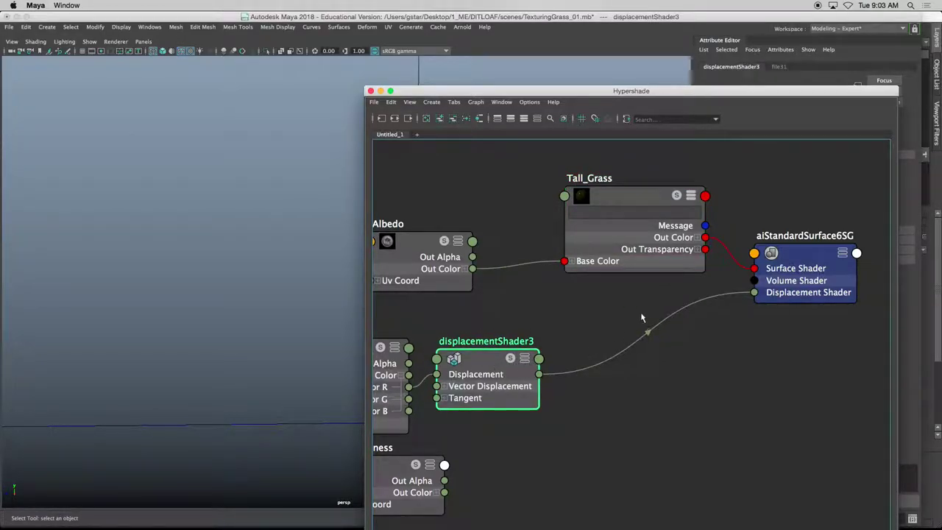
left_click(601, 198)
key("3")
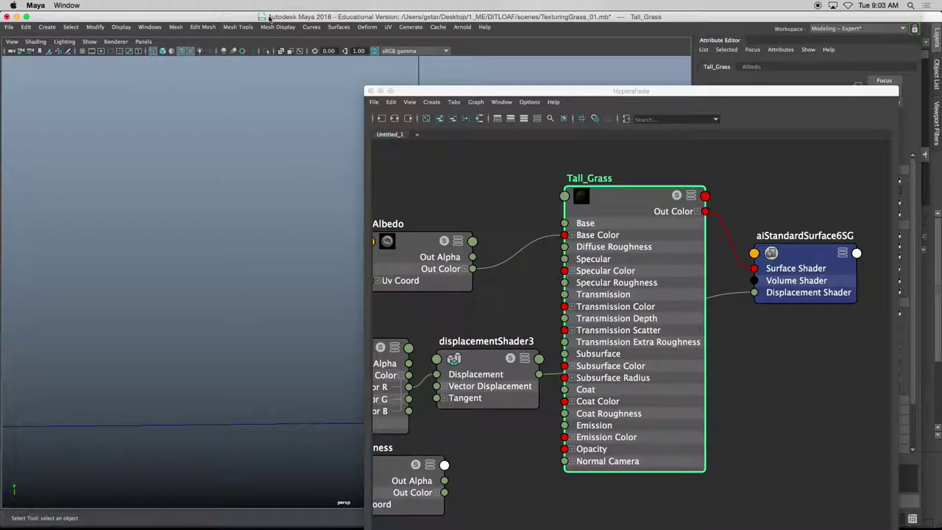
key("6")
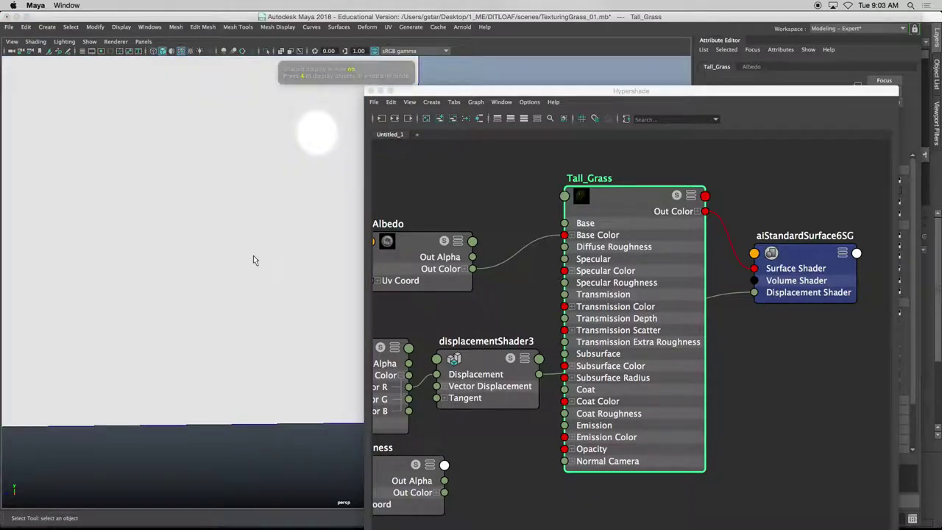
- Load qcihF_4K_Displacement.exr from the Grass_Wild_qcihF2 folder as the image of the file node feeding displacementShader3
left_click(490, 362)
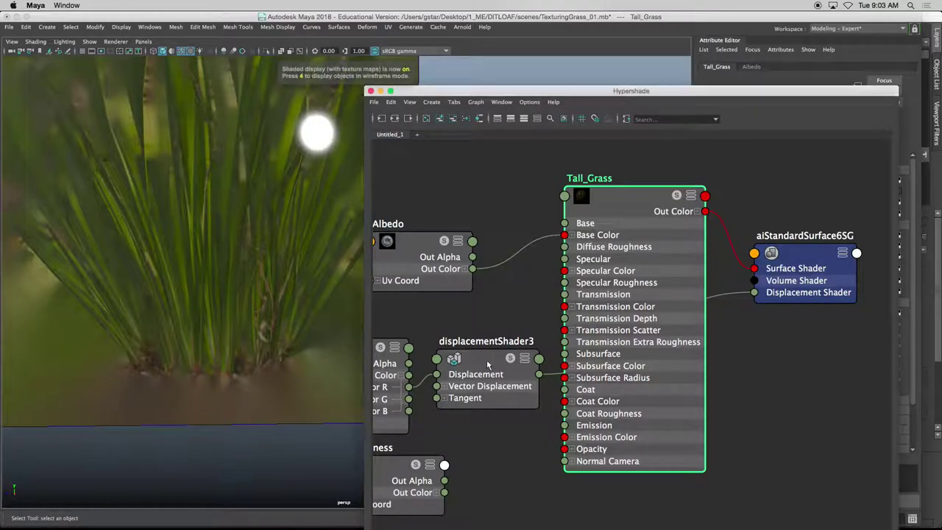
left_click(419, 355)
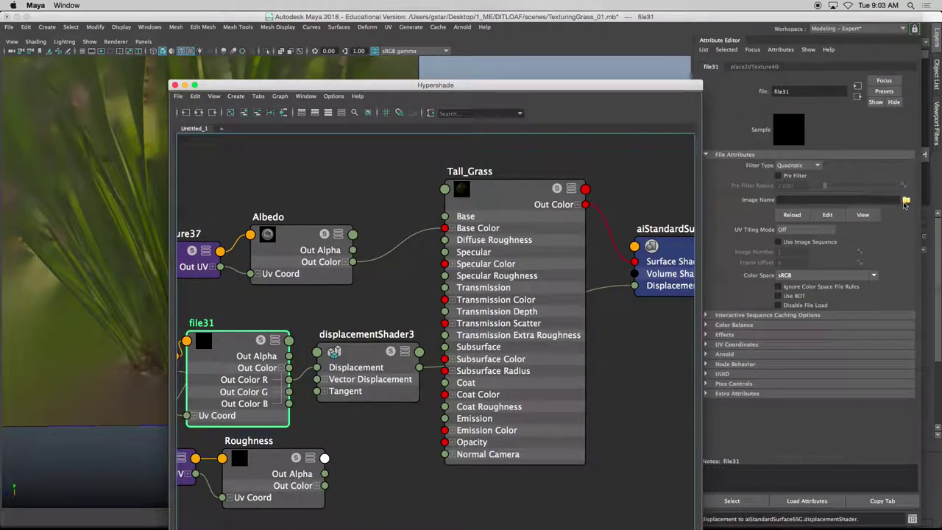
left_click(907, 200)
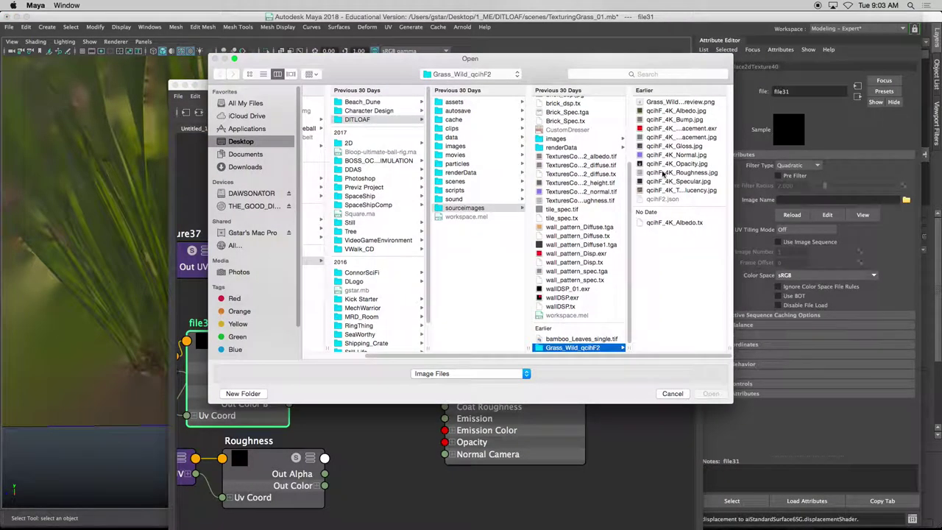
left_click(677, 129)
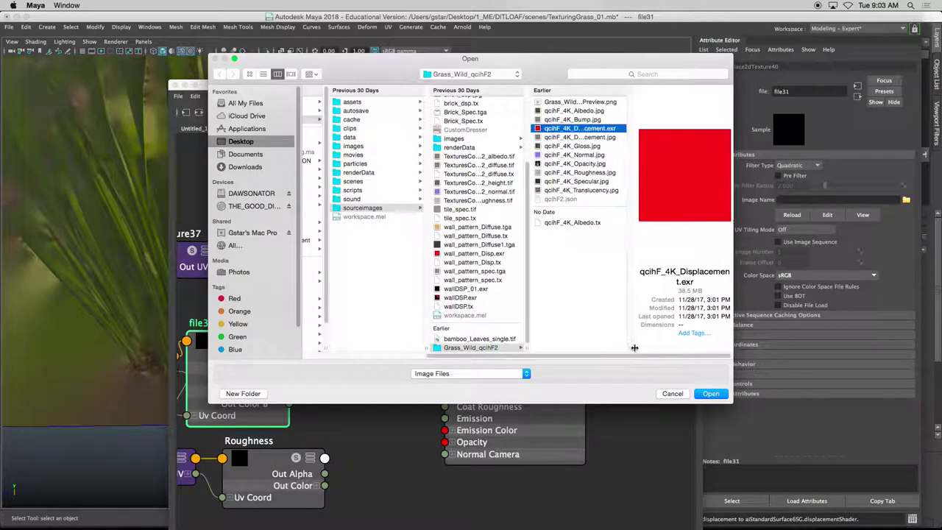
left_click_drag(634, 347, 647, 348)
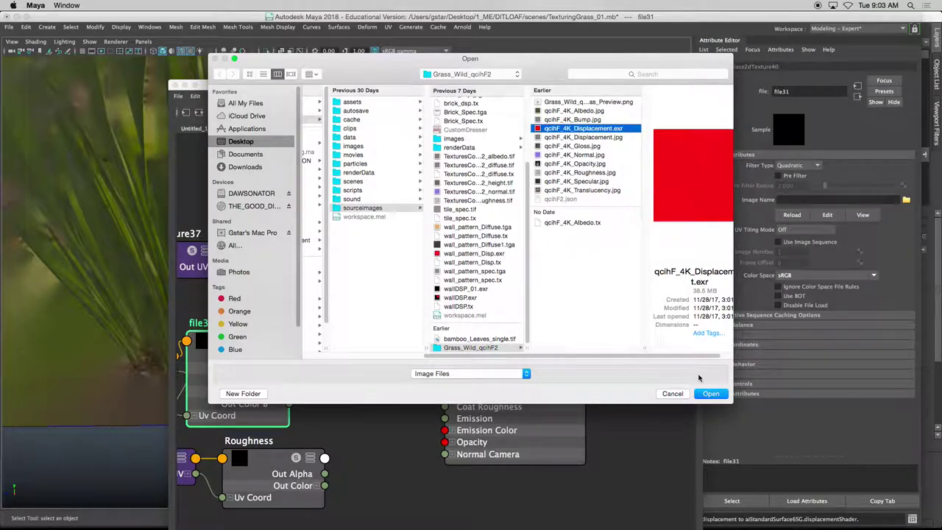
left_click(710, 393)
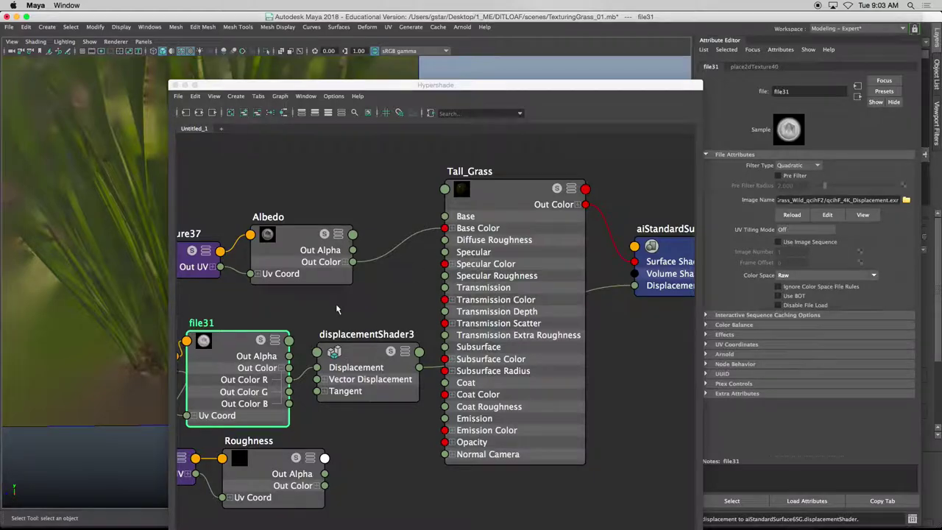
- Disconnect the Albedo texture from Tall_Grass's Base Color and set the material's base color to light grey
middle_click_drag(337, 309, 431, 320, "alt")
middle_click_drag(301, 309, 378, 309, "alt")
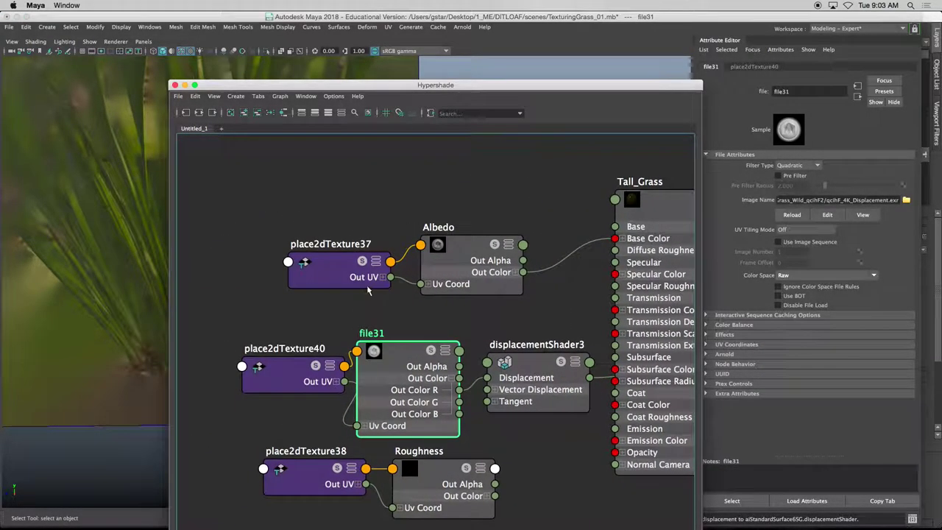
left_click(467, 266)
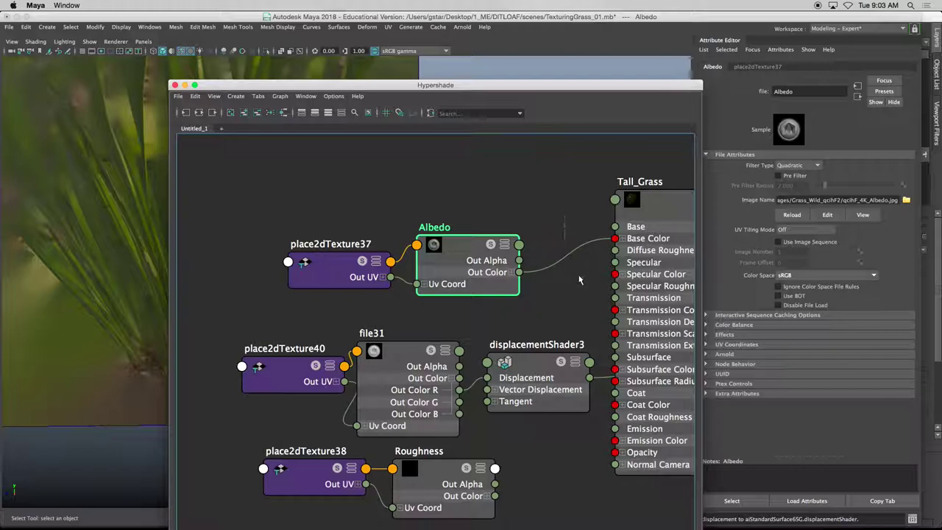
left_click(580, 280)
key("Delete")
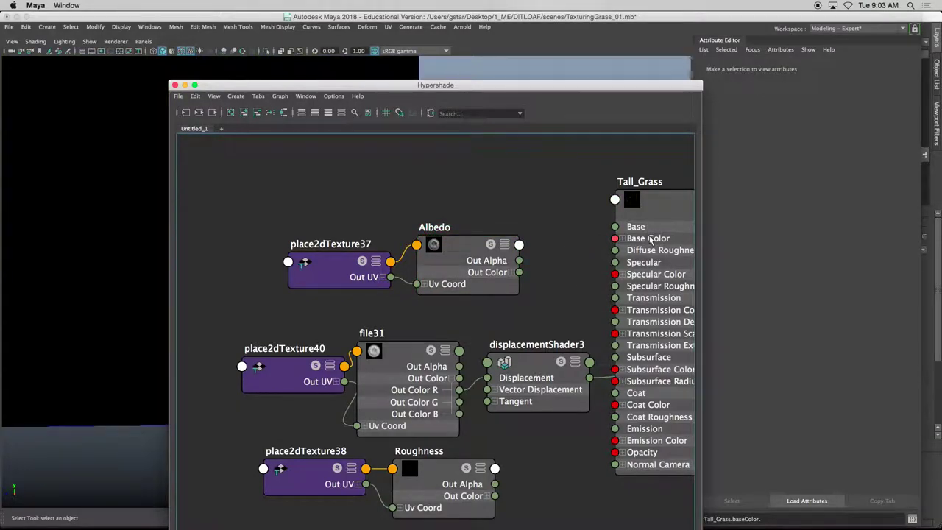
left_click(650, 238)
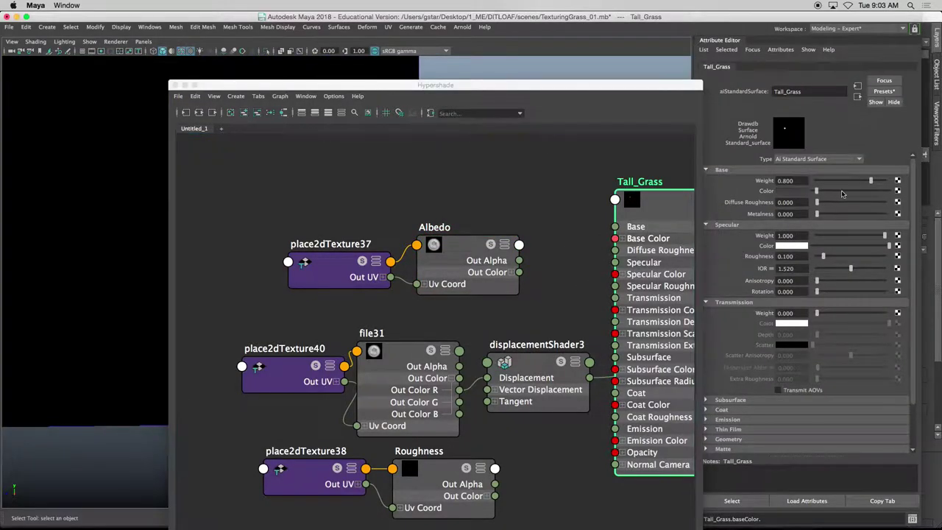
left_click_drag(845, 193, 857, 193)
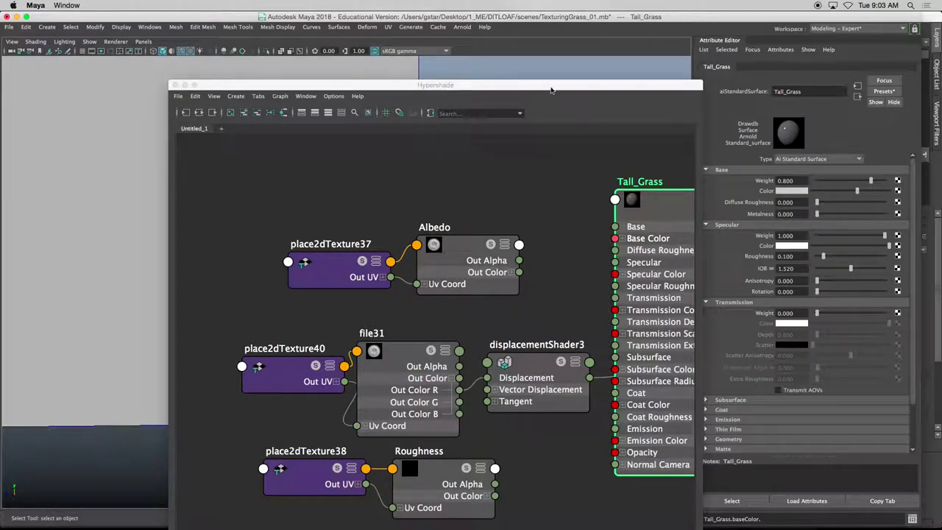
- Move Hypershade aside, start a render of the grey plane in the Arnold RenderView, and reframe the plane in the perspective view
left_click_drag(457, 90, 570, 89)
left_click(217, 177)
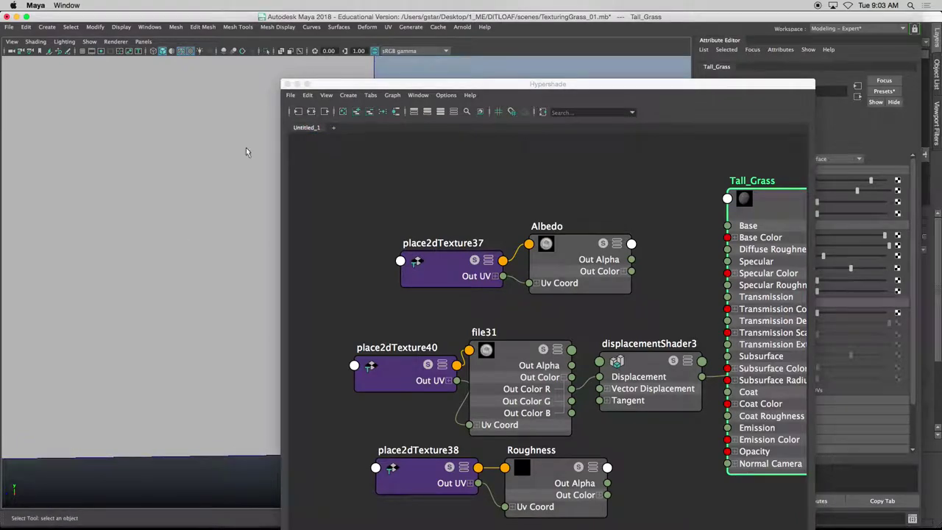
left_click_drag(282, 81, 365, 138)
scroll(489, 249, "right", 5)
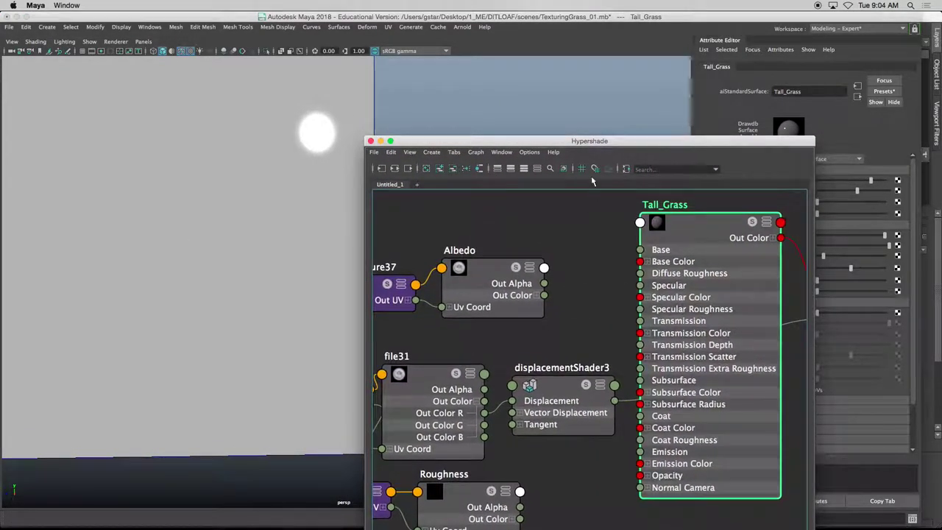
left_click_drag(572, 143, 652, 92)
left_click(462, 26)
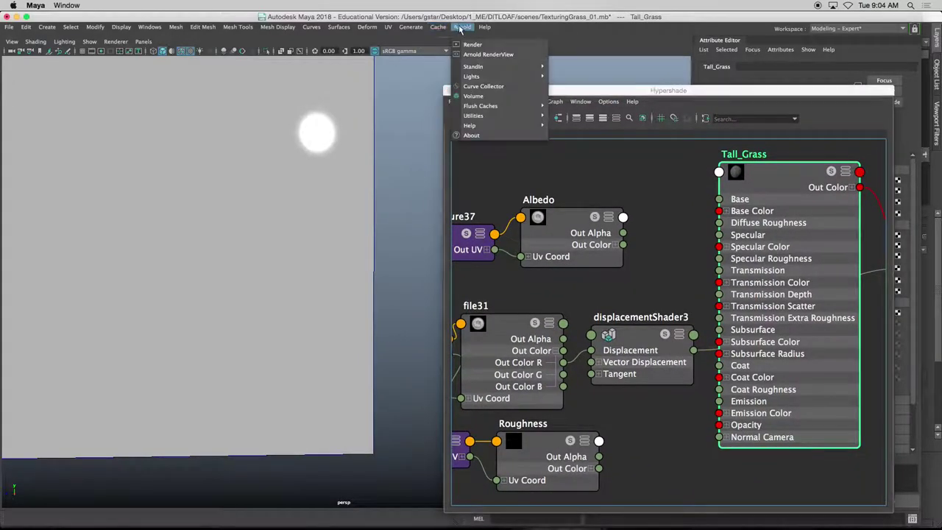
left_click(484, 55)
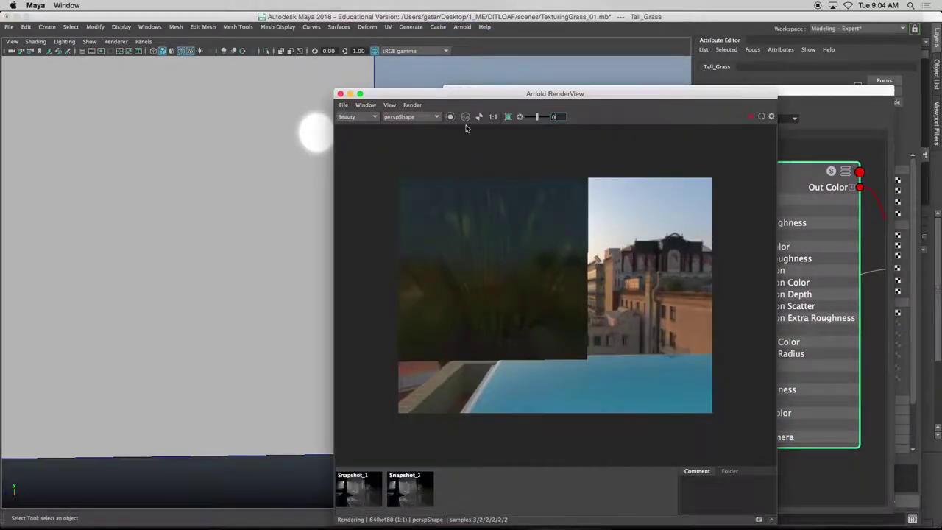
left_click(412, 104)
left_click(416, 114)
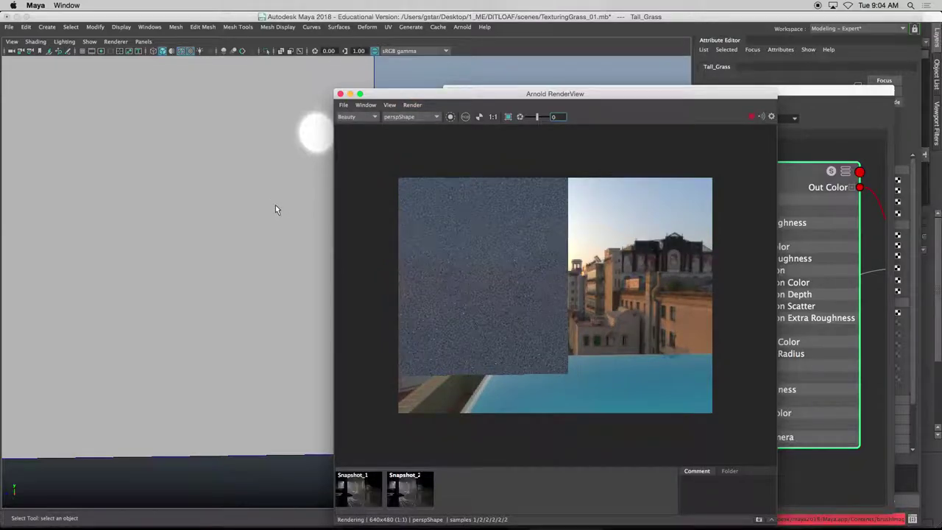
left_click_drag(275, 211, 278, 248, "alt")
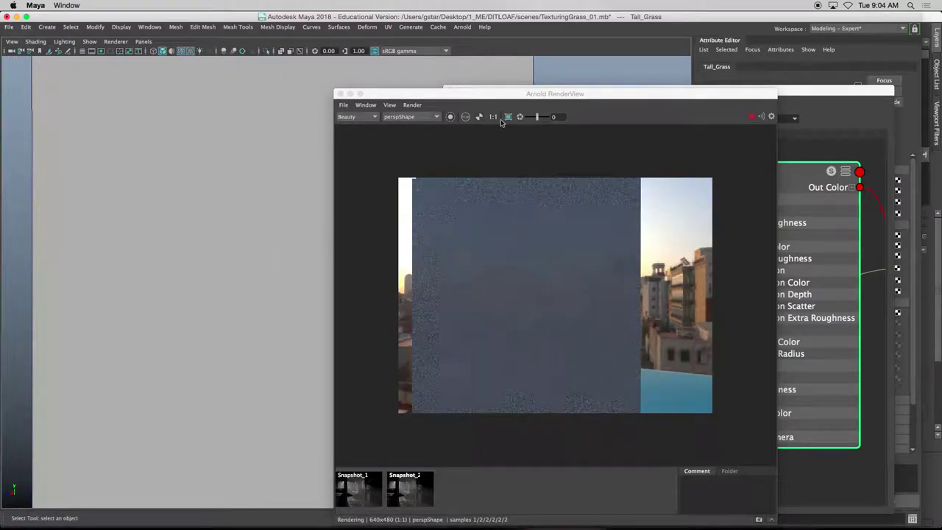
- Minimize Hypershade to clear the Arnold RenderView and store a snapshot of the current render
left_click_drag(496, 93, 308, 77)
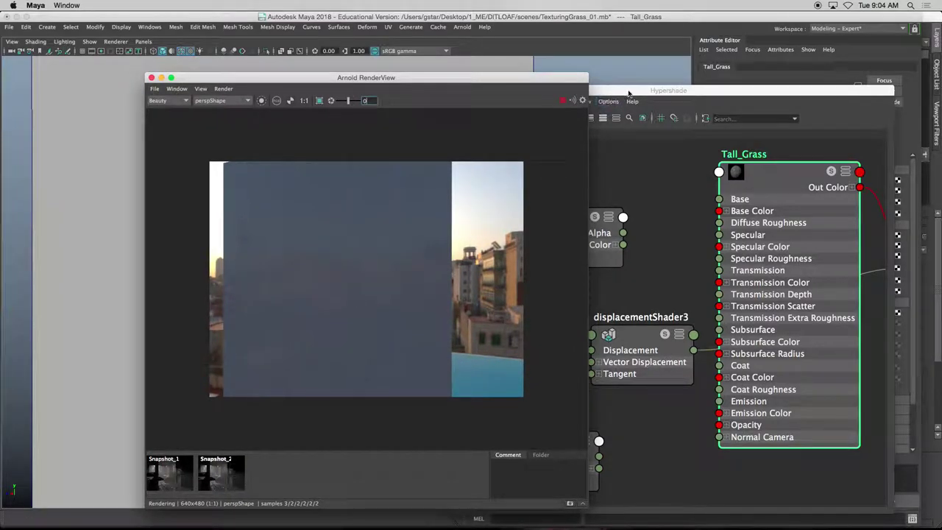
left_click_drag(630, 92, 277, 267)
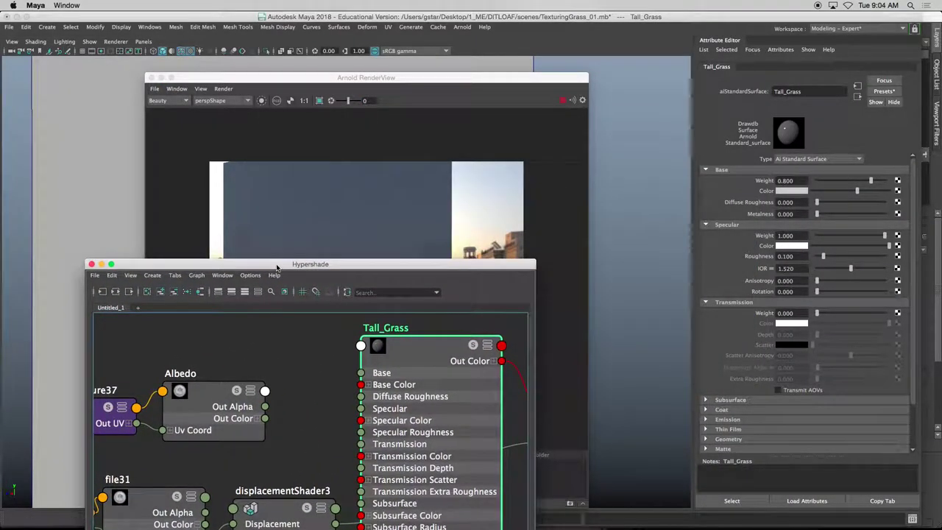
left_click(101, 264)
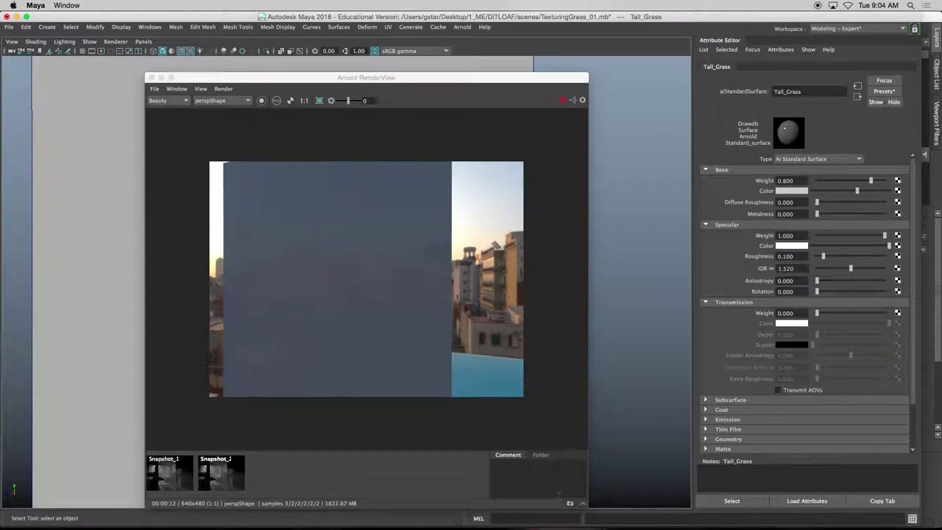
left_click(571, 504)
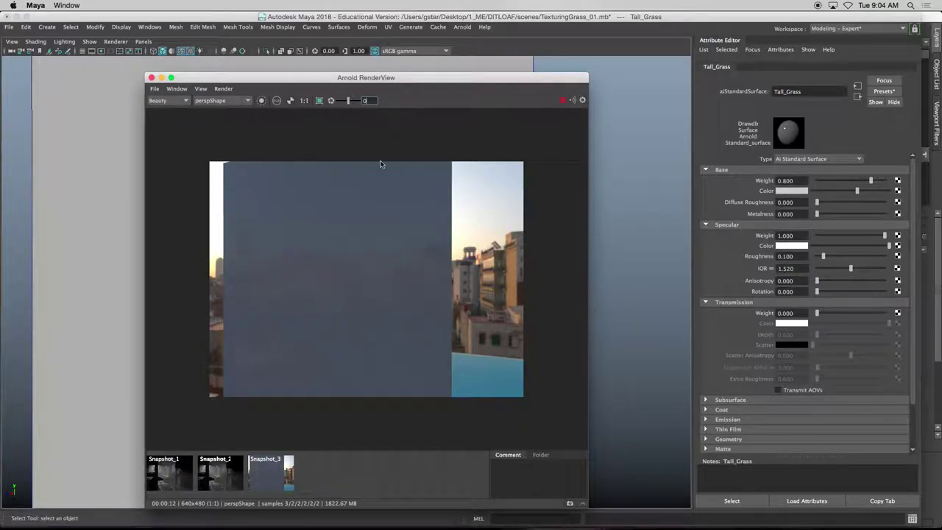
- Set the plane's Arnold subdivision type to catclark with 3 iterations and move the RenderView back into full view
left_click_drag(383, 79, 379, 204)
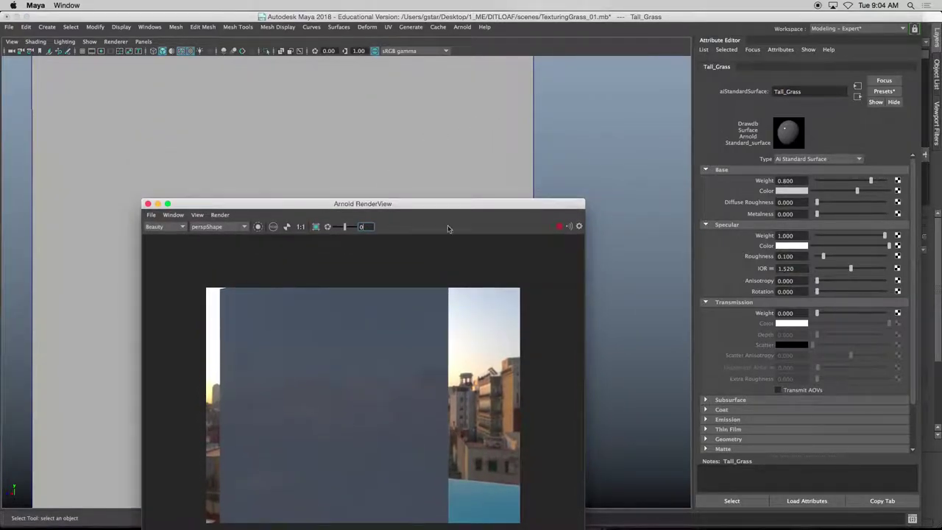
left_click(516, 73)
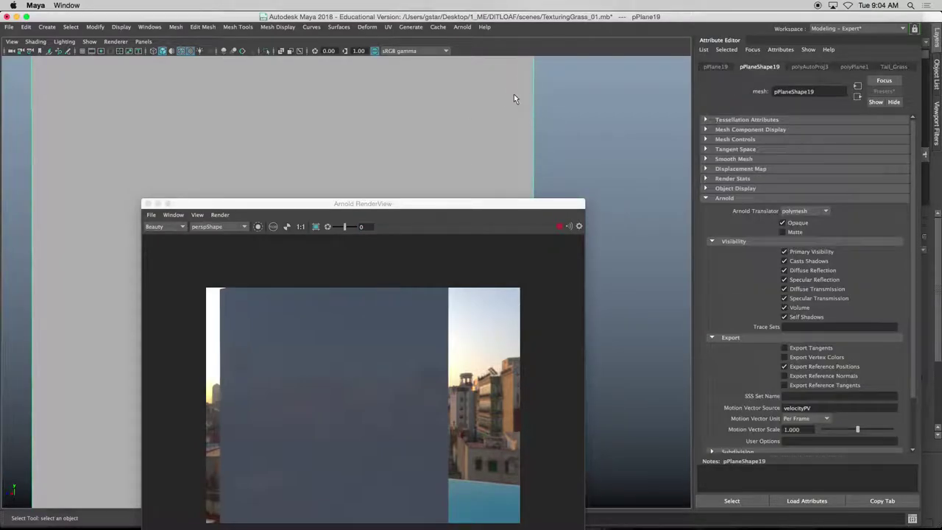
left_click(725, 197)
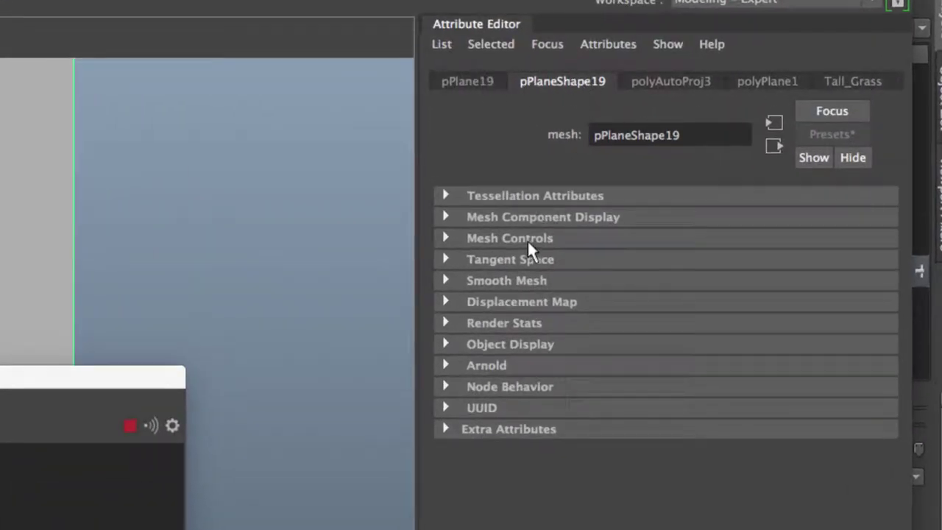
left_click(492, 365)
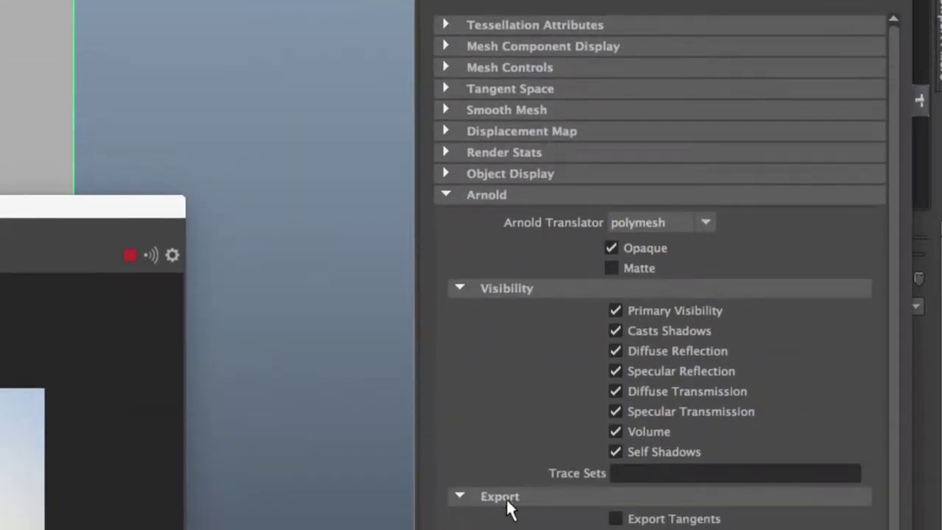
scroll(507, 498, "down", 4)
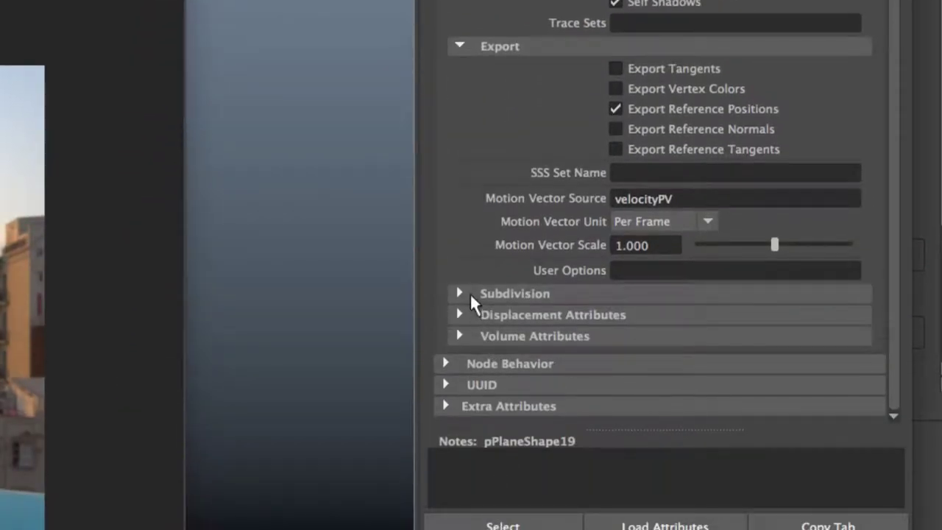
left_click(462, 293)
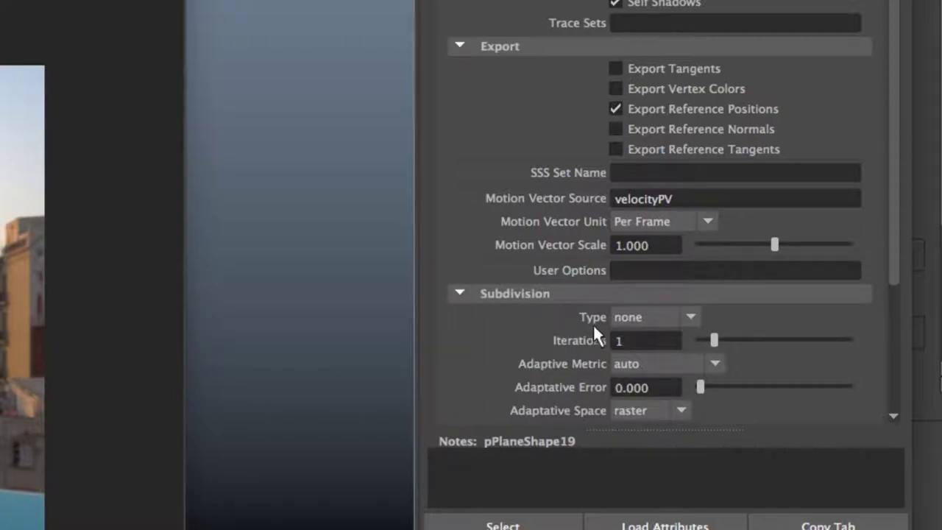
left_click(633, 317)
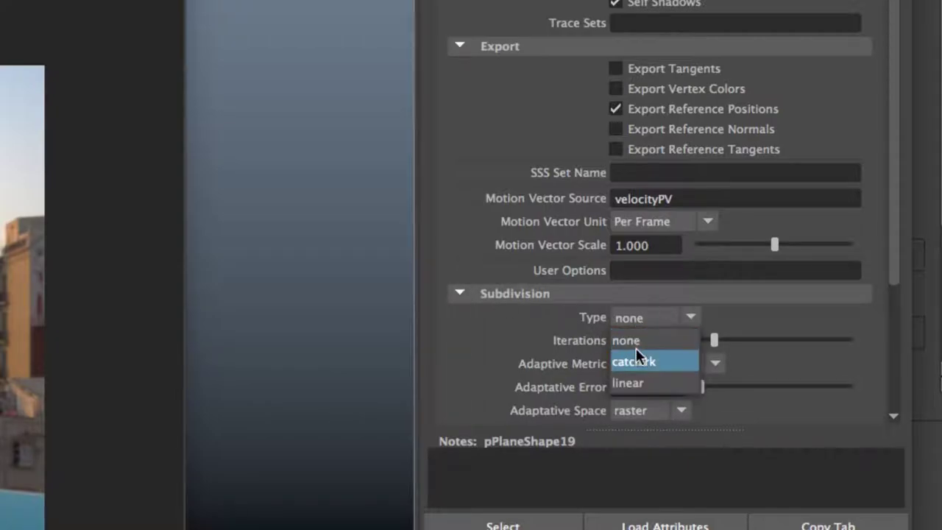
left_click(637, 355)
double_click(637, 339)
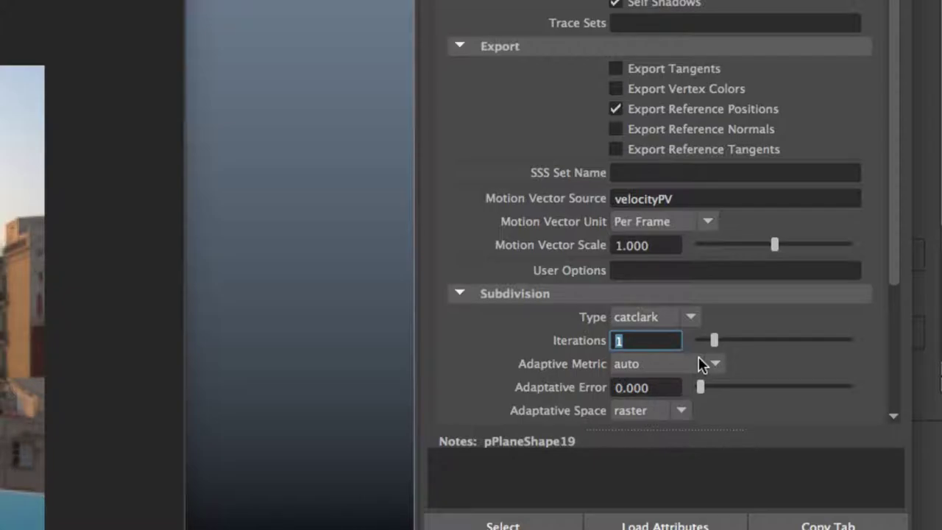
type("3")
key("Return")
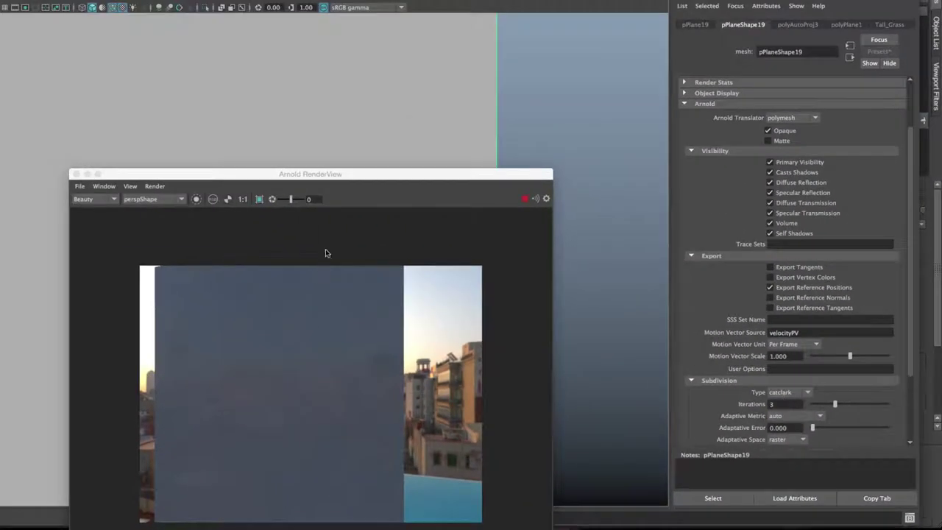
left_click_drag(332, 175, 491, 47)
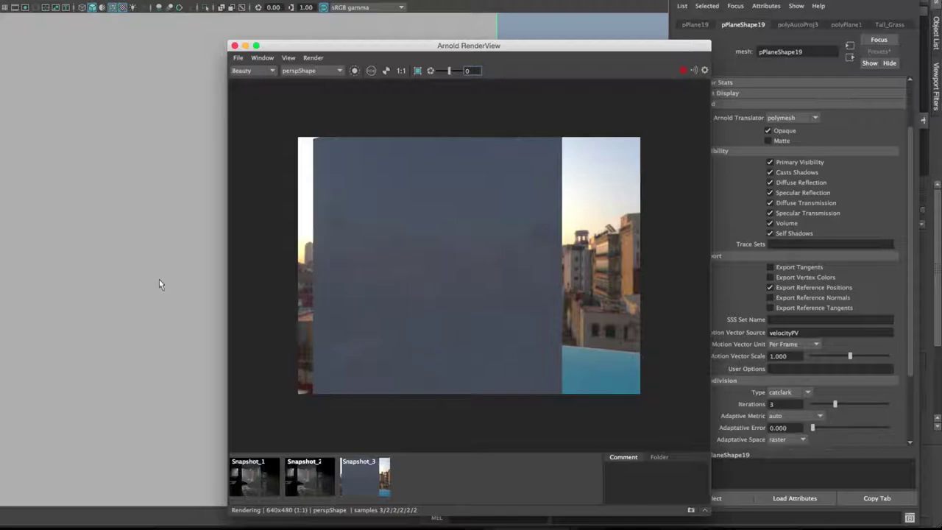
- Reframe the grey plane in the perspective view and move the Arnold RenderView aside
scroll(164, 276, "up", 1)
middle_click_drag(137, 283, 177, 279, "alt")
left_click_drag(177, 279, 150, 279, "alt")
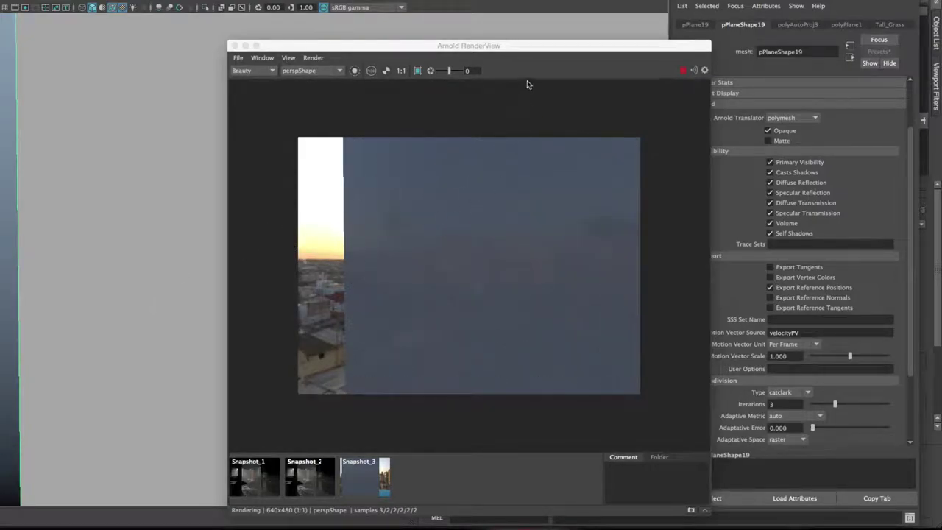
left_click_drag(527, 50, 385, 40)
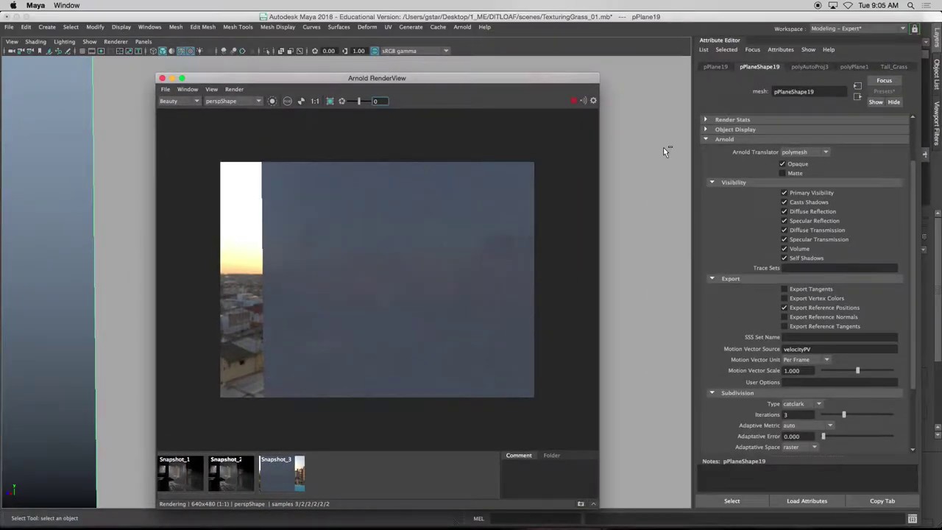
- Restore the minimized Hypershade and open the attributes of the displacementShader3 node
mouse_move(635, 520)
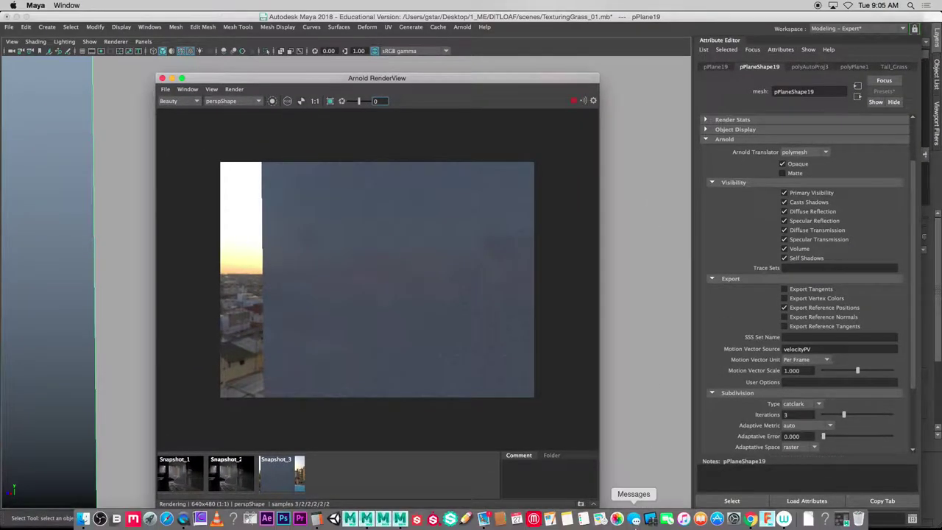
left_click(841, 519)
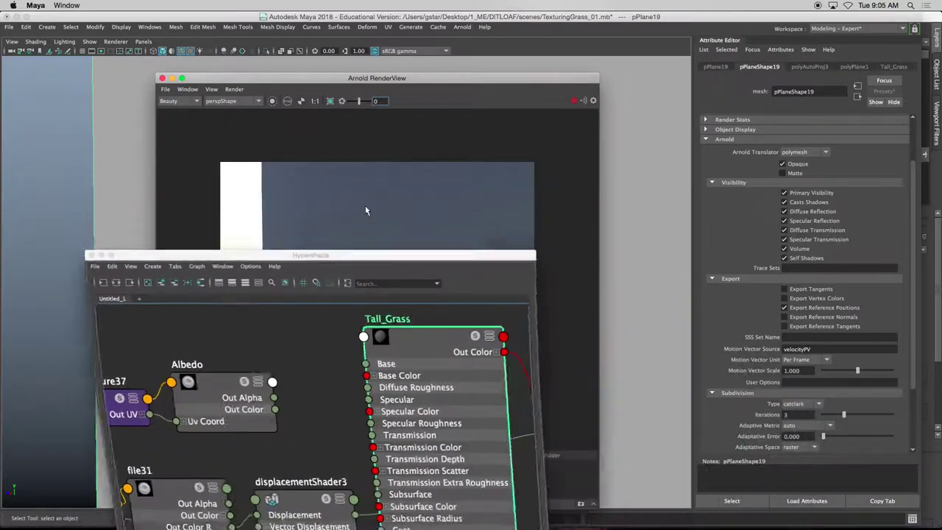
left_click_drag(335, 268, 435, 119)
mouse_move(334, 329)
middle_mouse_down("alt")
mouse_move(454, 315)
mouse_move(340, 331)
middle_mouse_up("alt")
scroll(340, 331, "down", 3)
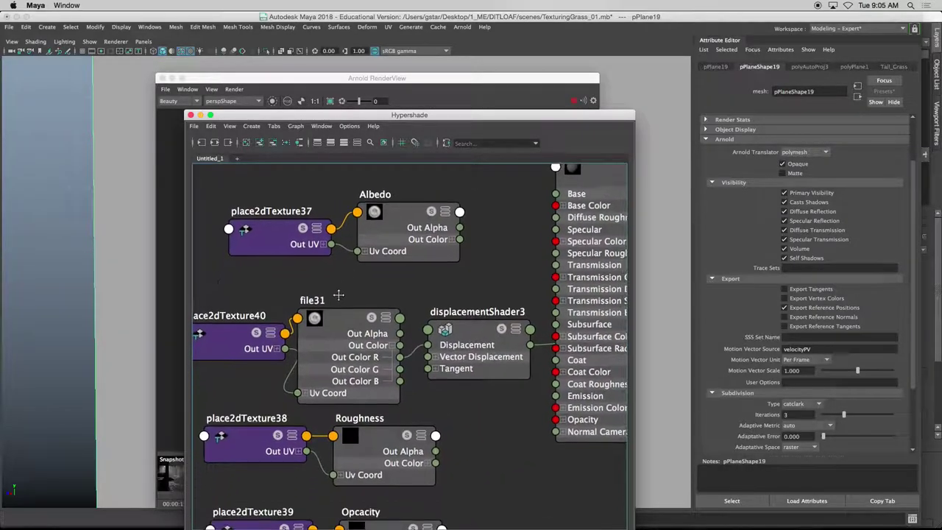
scroll(379, 276, "down", 1)
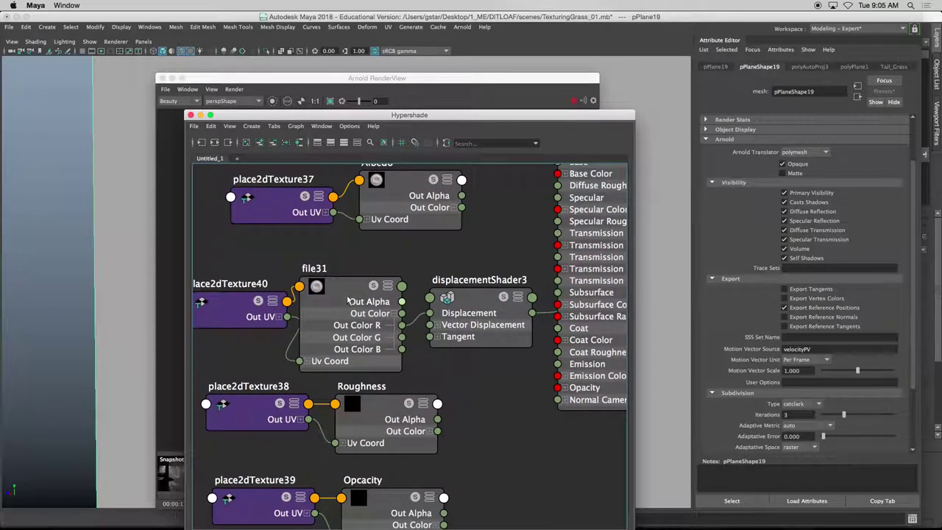
left_click(474, 297)
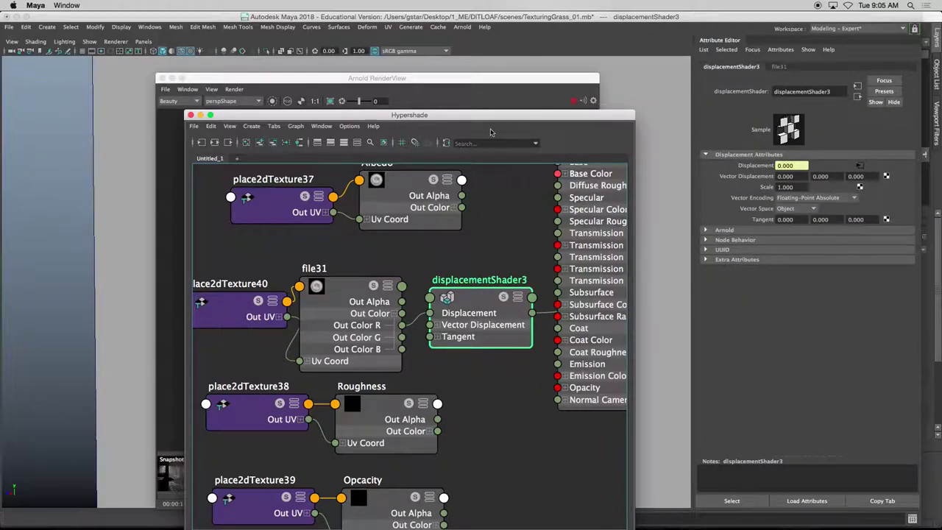
- Arrange Hypershade and the RenderView beside the Attribute Editor and turn off displacementShader3's Arnold Auto Bump
left_click_drag(537, 122, 653, 115)
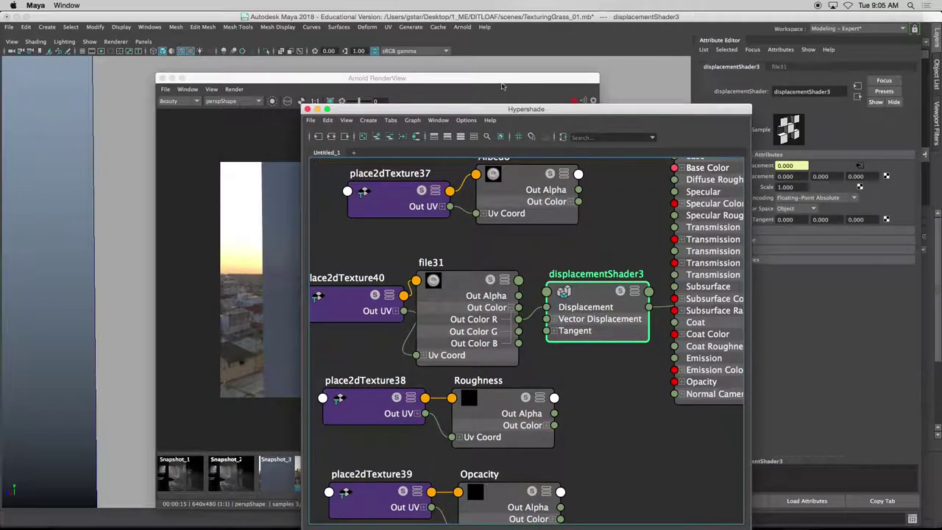
left_click_drag(504, 81, 335, 85)
left_click(457, 110)
left_click_drag(457, 110, 448, 103)
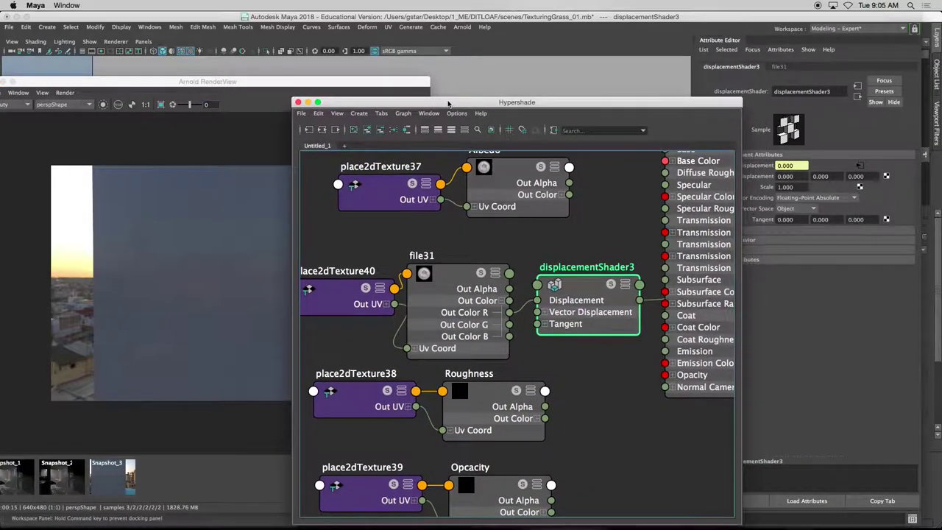
left_click_drag(697, 100, 643, 91)
left_click(746, 230)
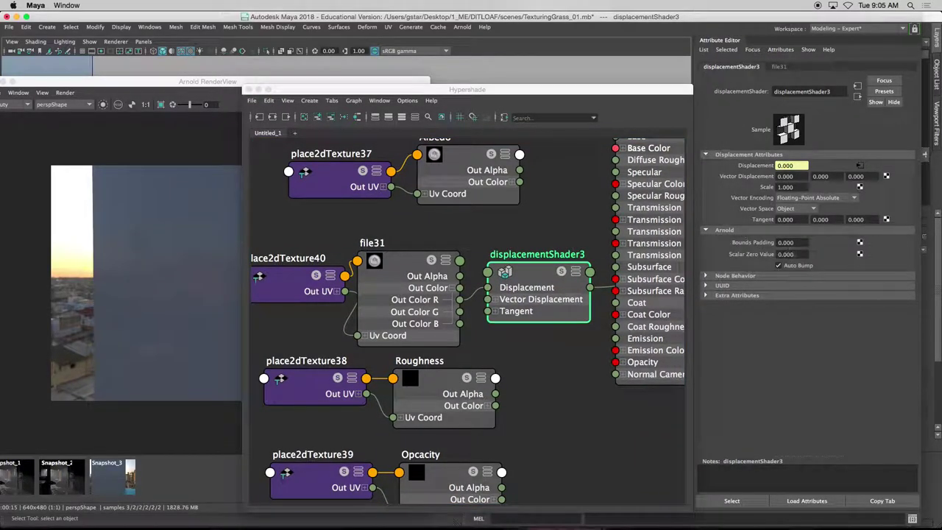
left_click(779, 267)
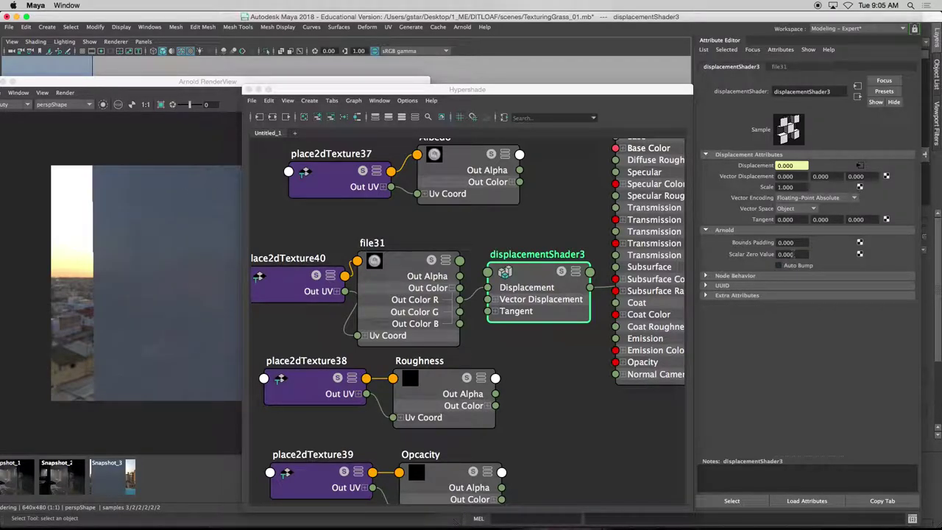
- Set displacementShader3's Scalar Zero Value to 0.5 and its displacement Scale to 5
left_click(792, 254)
type(".5")
key("Return")
left_click(795, 186)
type("5")
key("Return")
- Move Hypershade off the RenderView and check the displaced plane in the updated render
left_click(398, 92)
left_click_drag(398, 92, 603, 259)
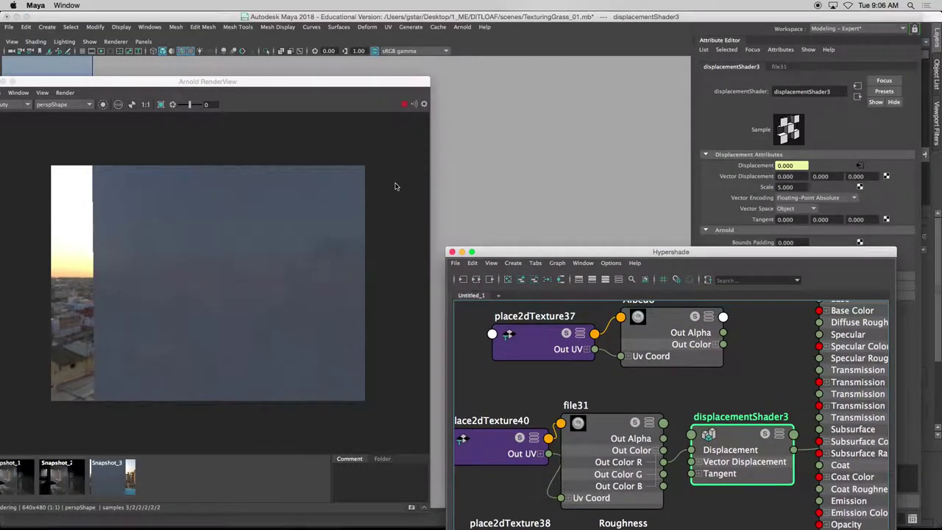
left_click(490, 183)
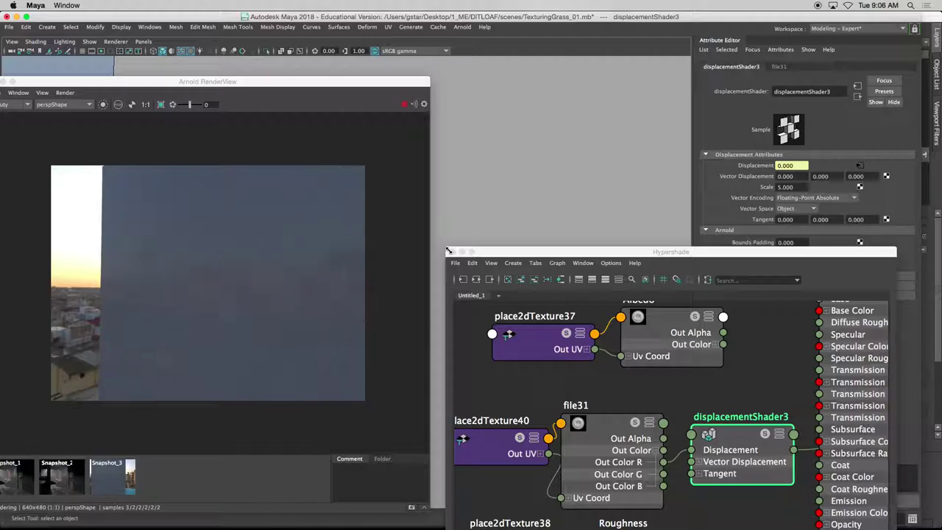
- Turn displacementShader3's Auto Bump back on and bring the whole Arnold RenderView into view
left_click_drag(500, 248, 207, 308)
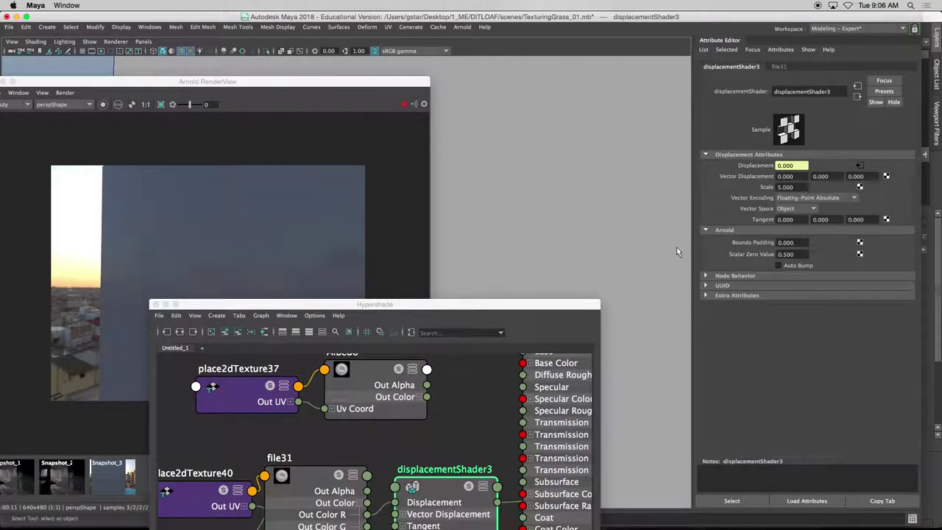
left_click(778, 265)
left_click_drag(343, 309, 583, 308)
left_click_drag(250, 87, 279, 65)
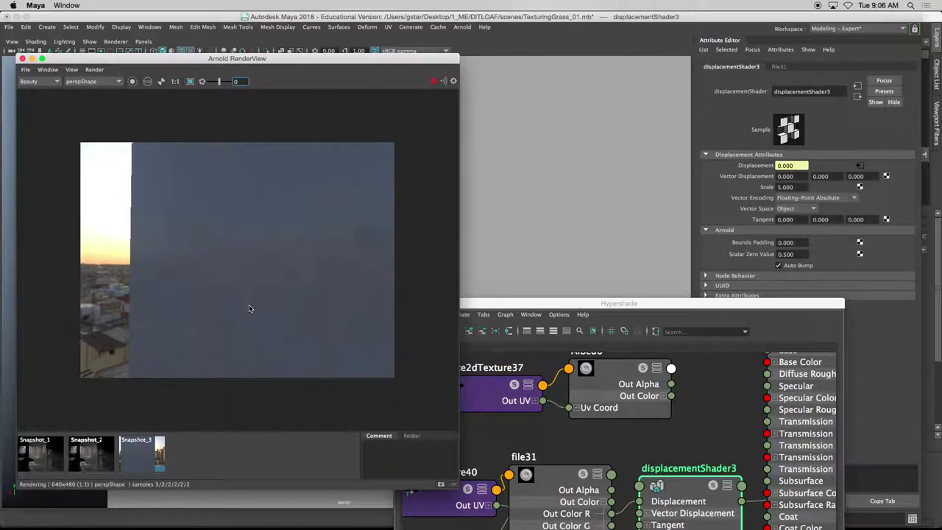
- Examine the surface detail of the rendered plane up close
scroll(249, 306, "up", 2)
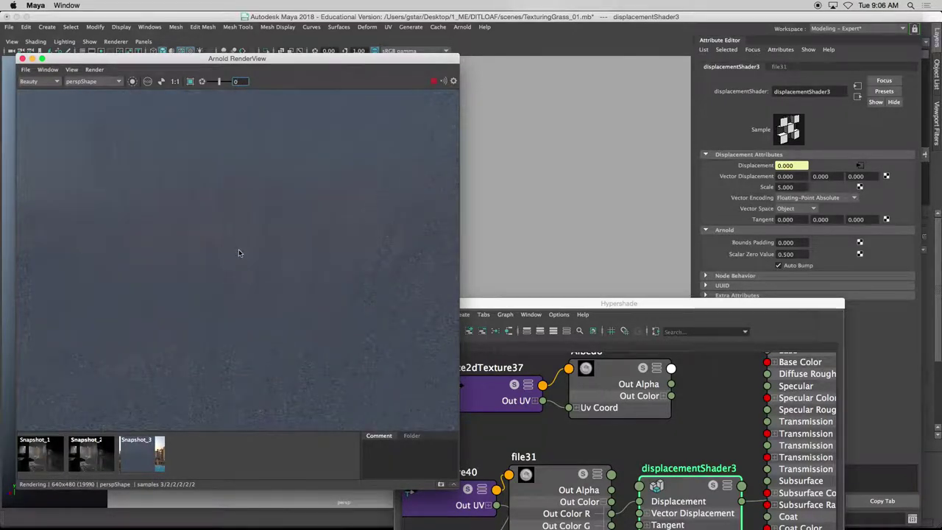
scroll(239, 265, "up", 1)
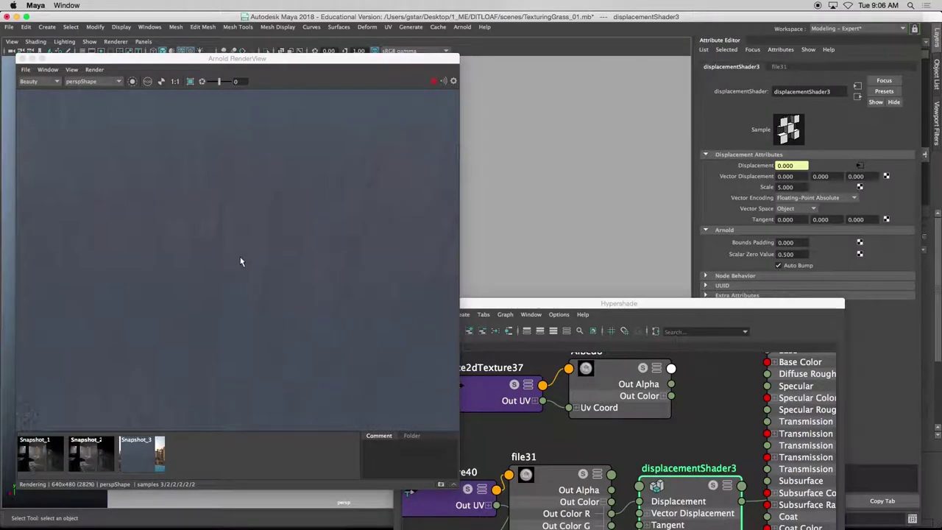
scroll(264, 268, "up", 2)
scroll(334, 260, "down", 4)
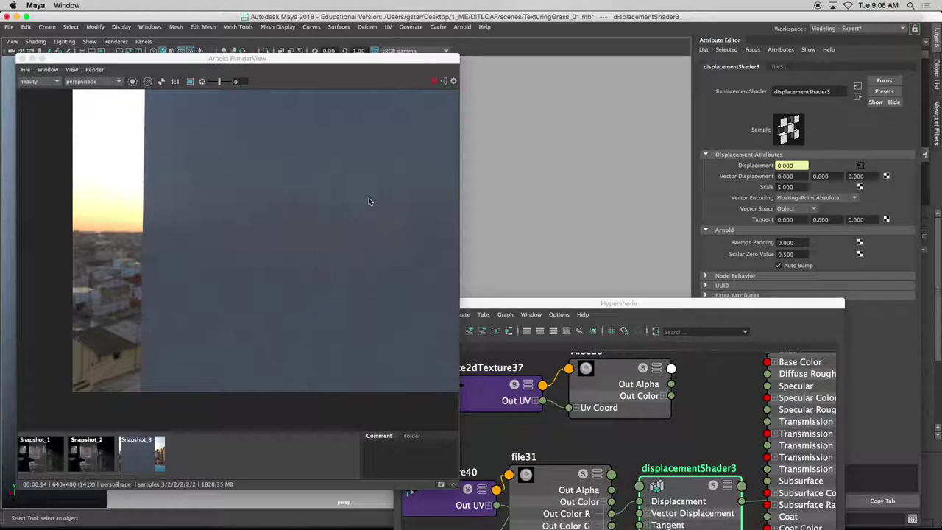
- Bring the Hypershade graph into view and load qcihF_4K_Roughness.jpg into the Roughness file node
left_click_drag(339, 59, 334, 51)
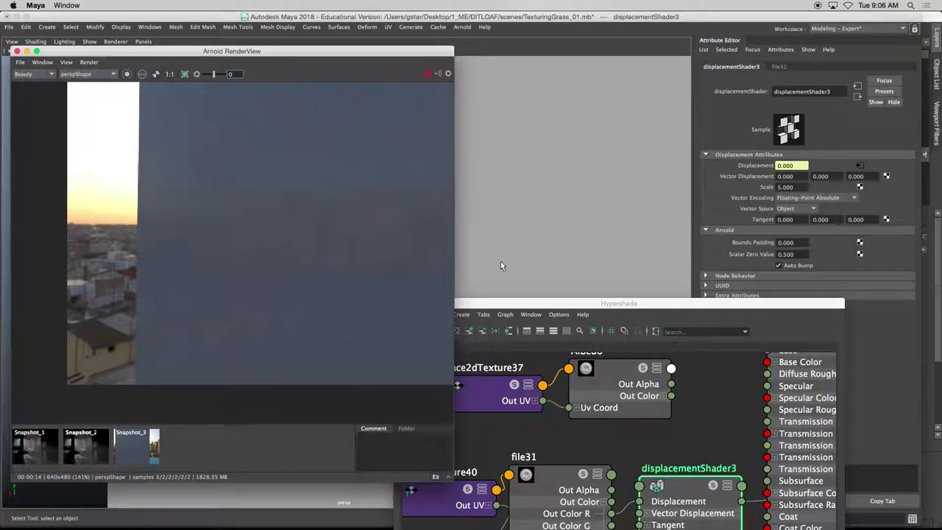
left_click_drag(513, 306, 503, 199)
left_click_drag(771, 197, 631, 132)
scroll(513, 318, "down", 2)
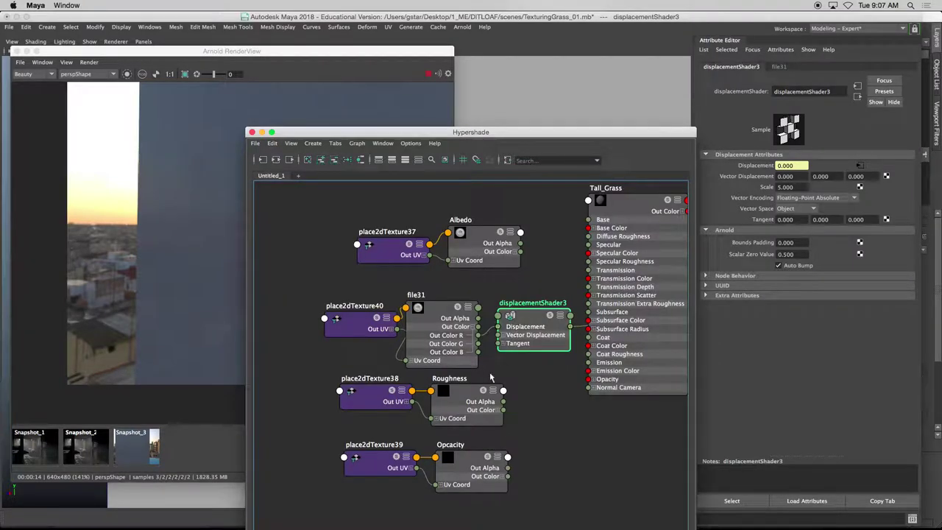
left_click_drag(361, 393, 360, 400)
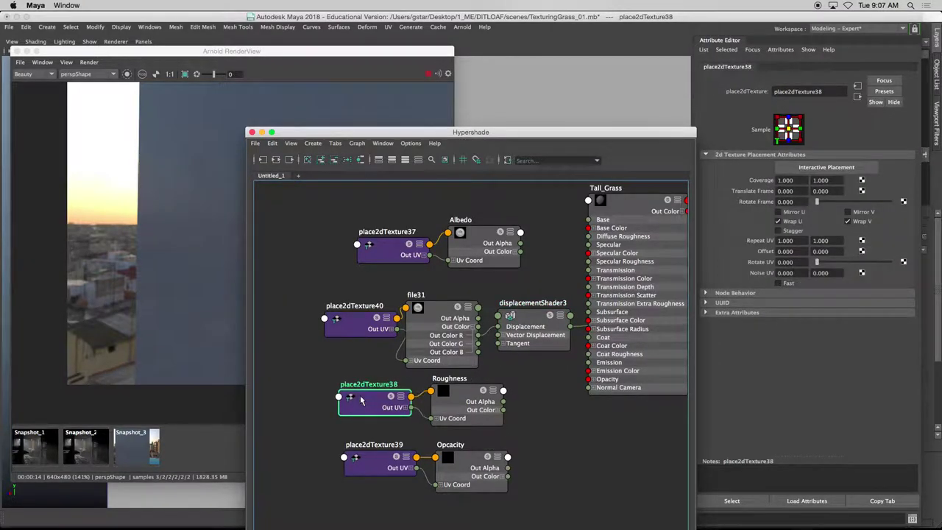
left_click(464, 398)
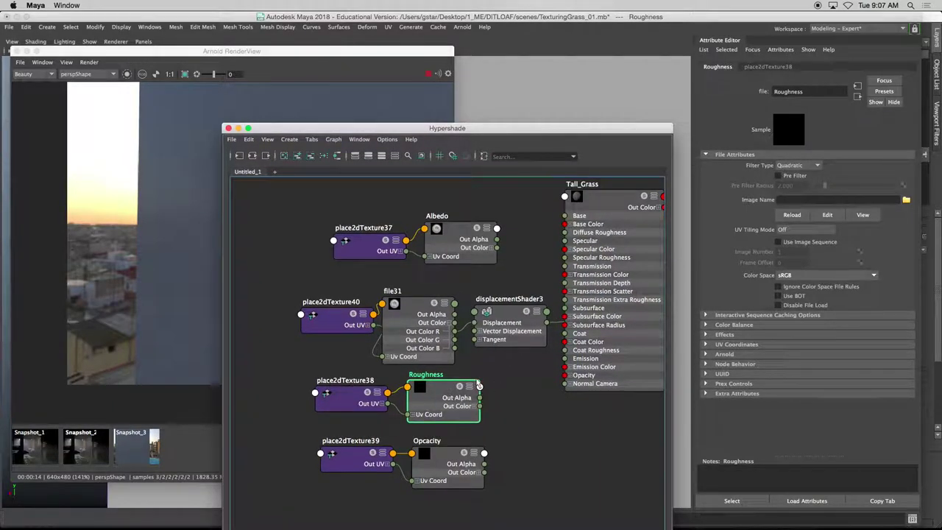
left_click(906, 200)
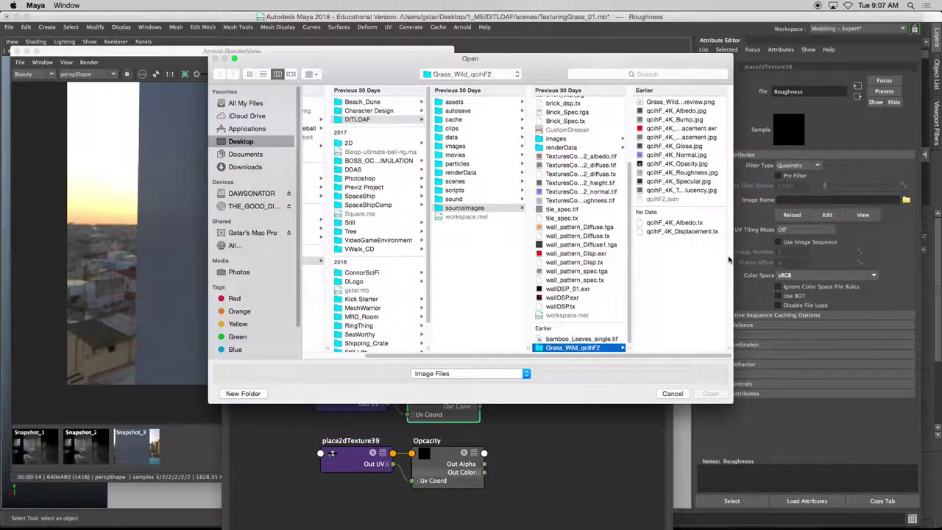
left_click(680, 173)
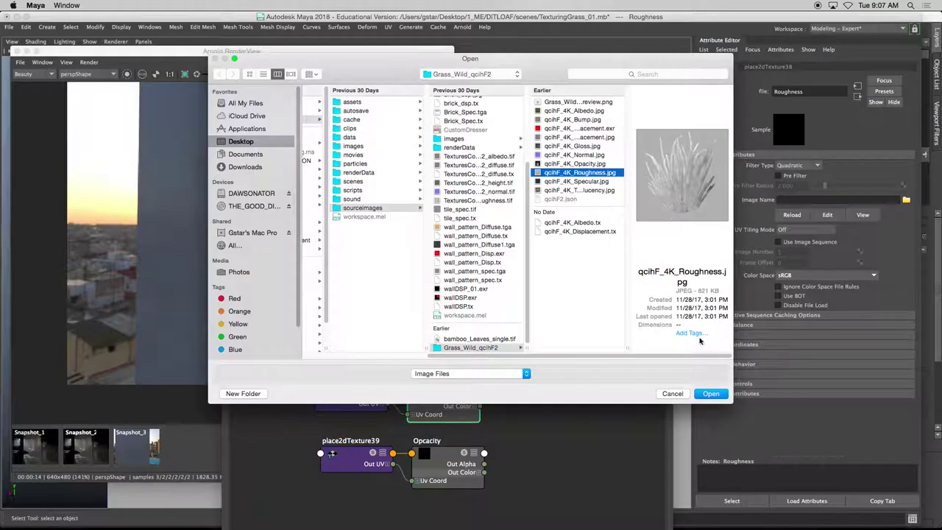
left_click(711, 393)
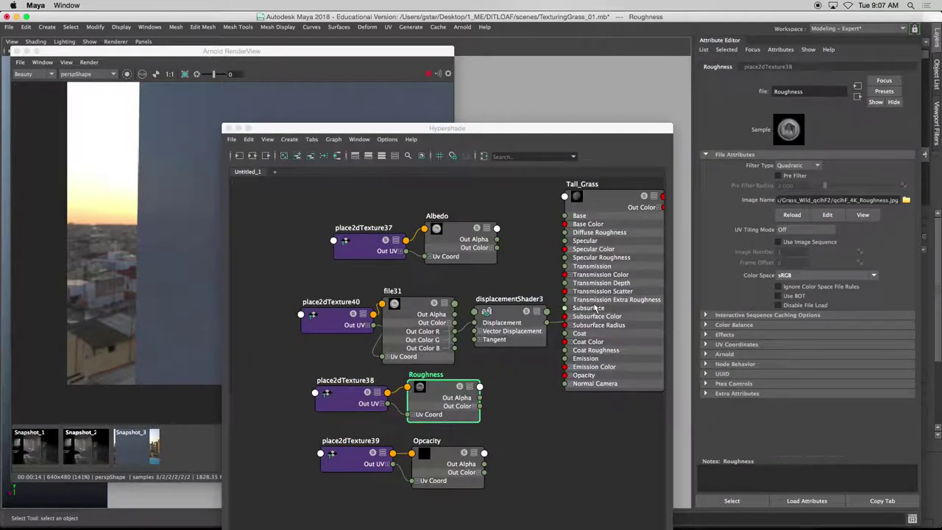
- Connect the Roughness texture's Out Color R to Tall_Grass's Specular Roughness
left_click(615, 207)
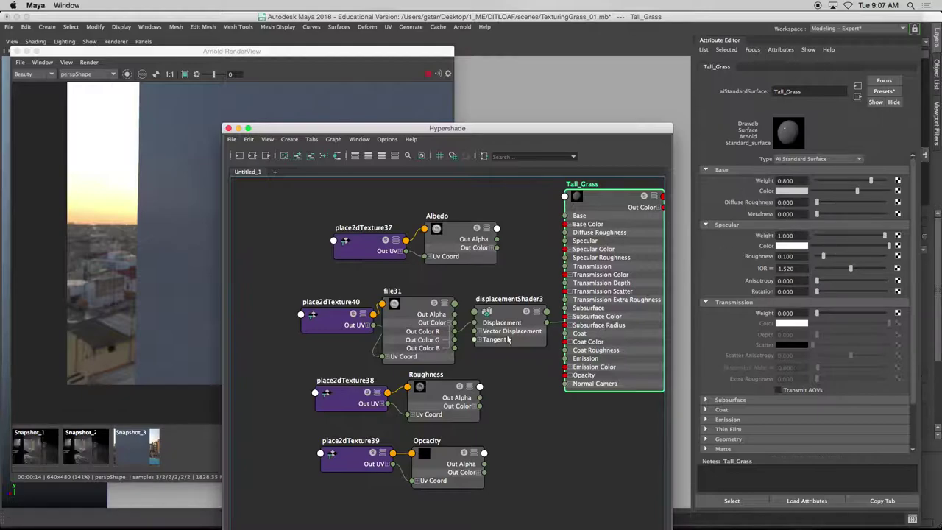
middle_click_drag(438, 398, 449, 395)
left_click(545, 412)
scroll(529, 406, "up", 4)
middle_click_drag(519, 405, 516, 404, "alt")
scroll(515, 404, "down", 5)
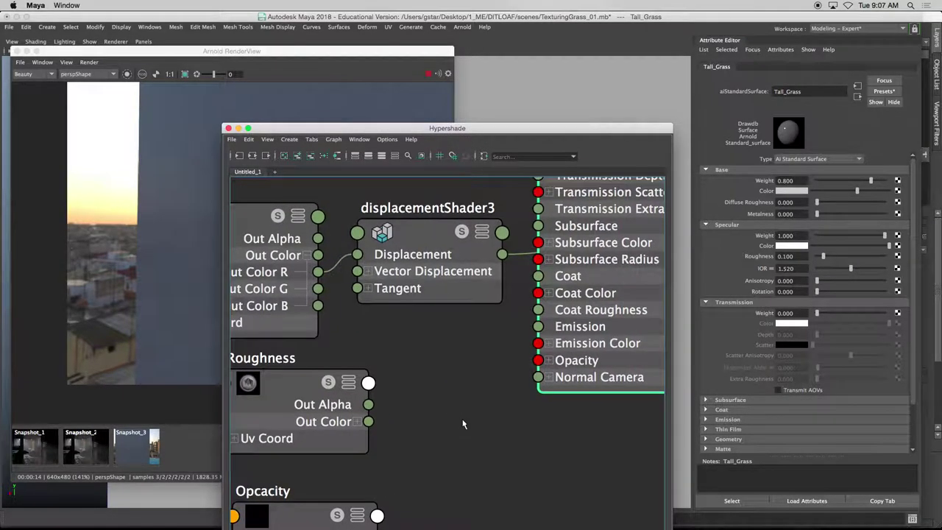
middle_click_drag(447, 458, 447, 463, "alt")
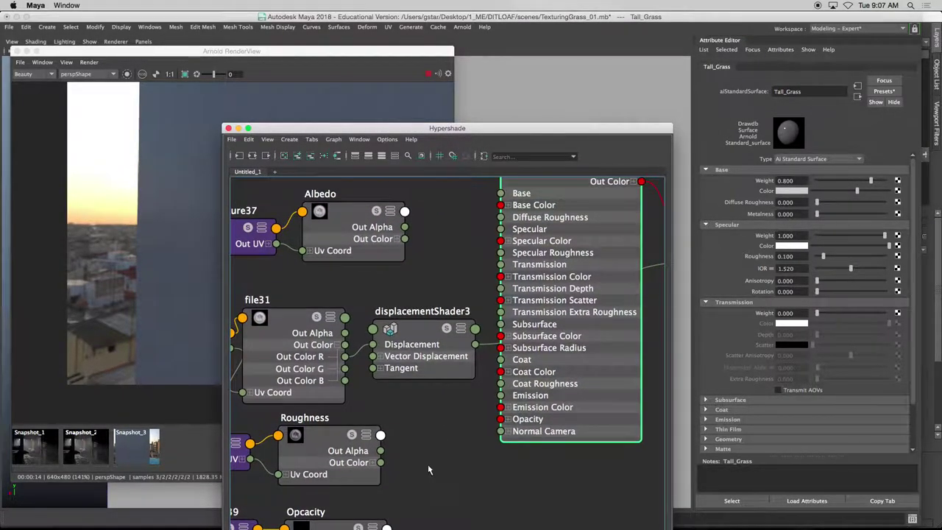
left_click_drag(380, 463, 503, 253)
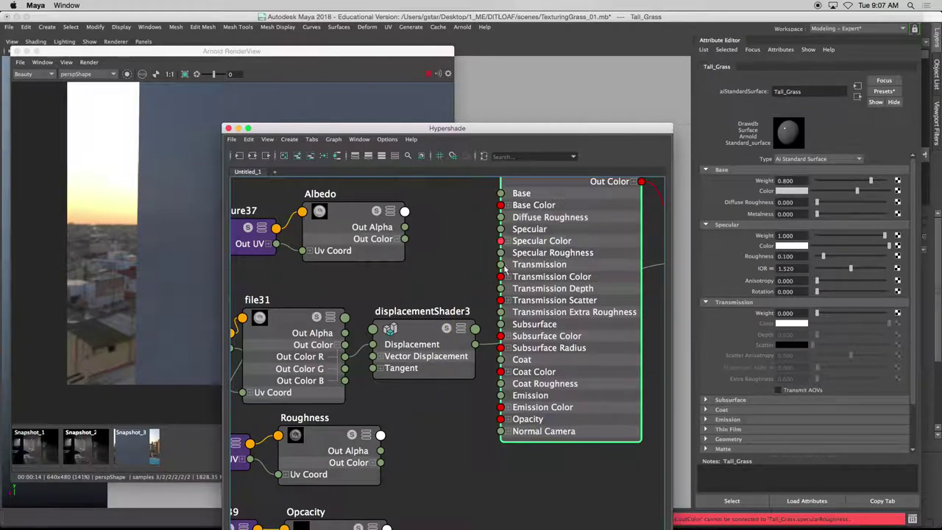
left_click(379, 463)
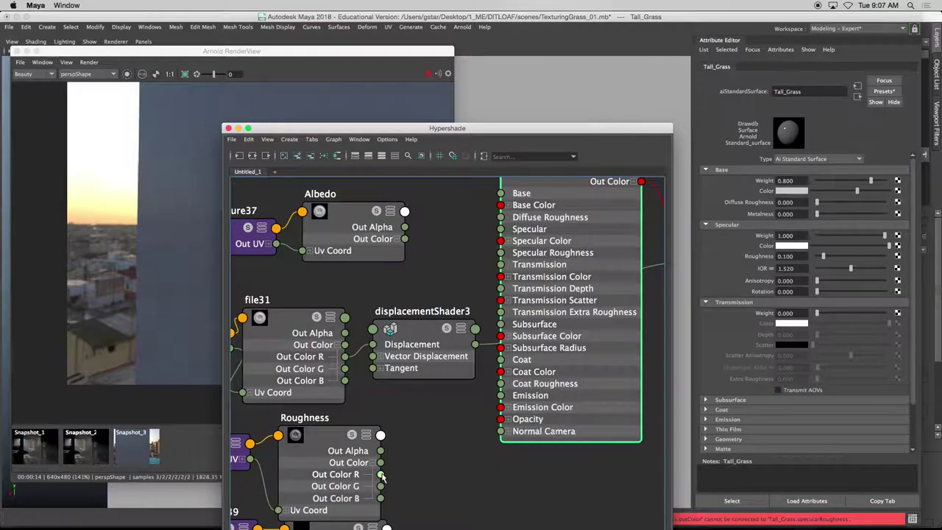
left_click_drag(380, 475, 501, 254)
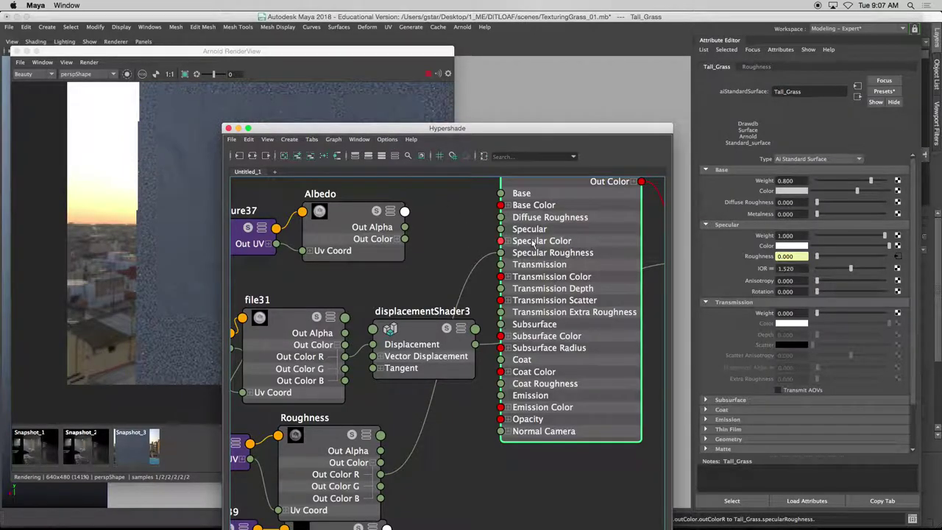
- Move Hypershade clear of the RenderView and inspect the roughness in the updated render
left_click_drag(298, 131, 435, 200)
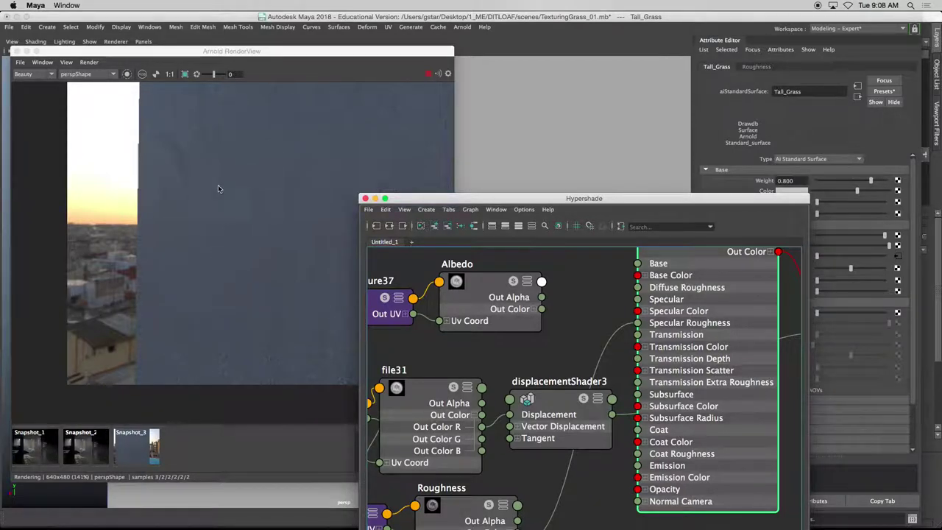
left_click_drag(413, 203, 524, 180)
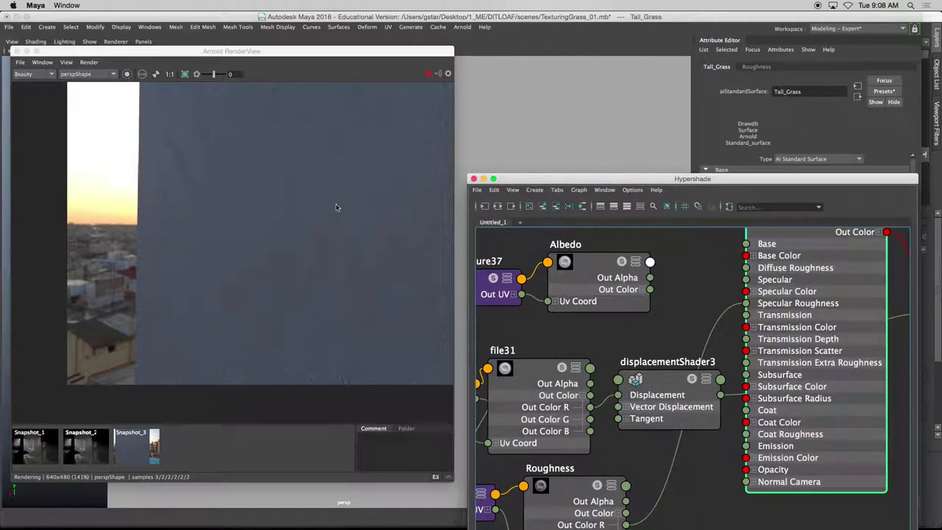
left_click(312, 206)
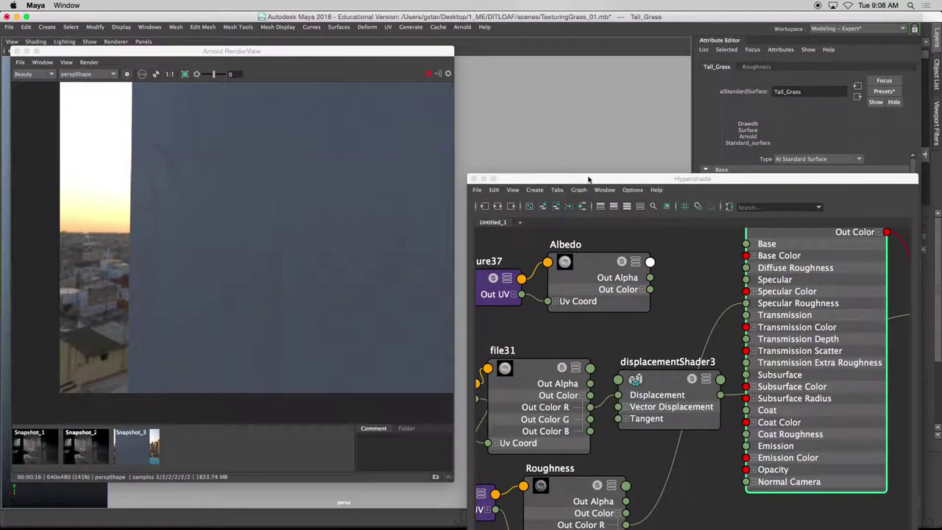
- Bring Hypershade back and tidy the positions of the file31, displacementShader3 and Roughness nodes
left_click_drag(588, 179, 338, 91)
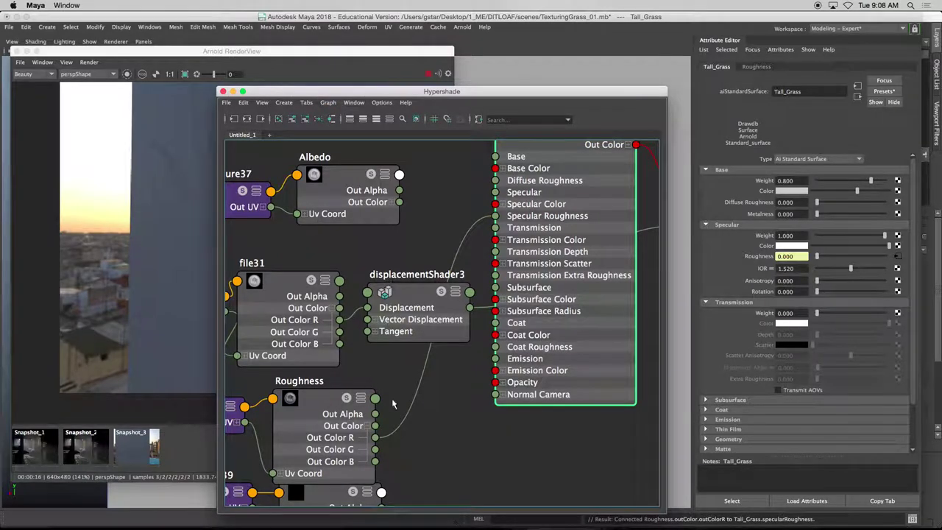
scroll(393, 404, "down", 2)
left_click(308, 325)
left_click_drag(308, 325, 315, 318)
left_click_drag(391, 327, 397, 315)
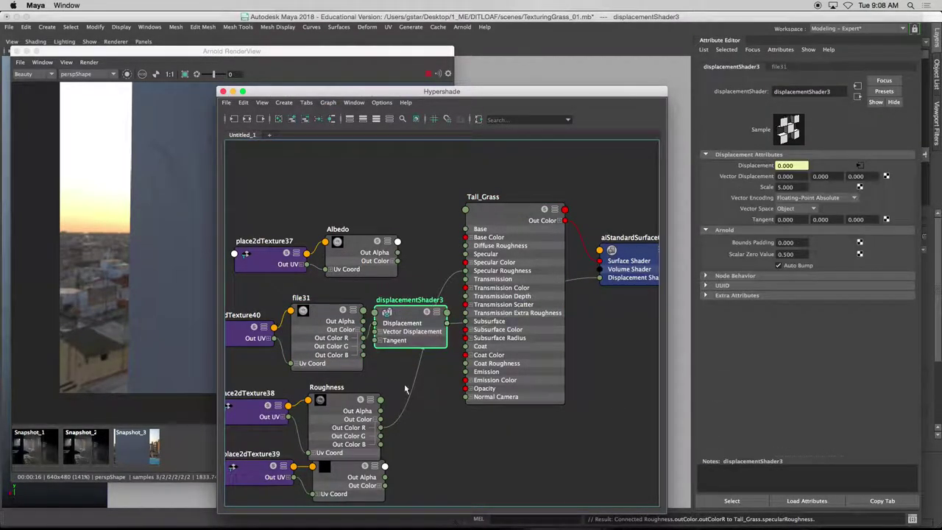
left_click_drag(343, 398, 341, 390)
middle_click_drag(410, 446, 422, 401, "alt")
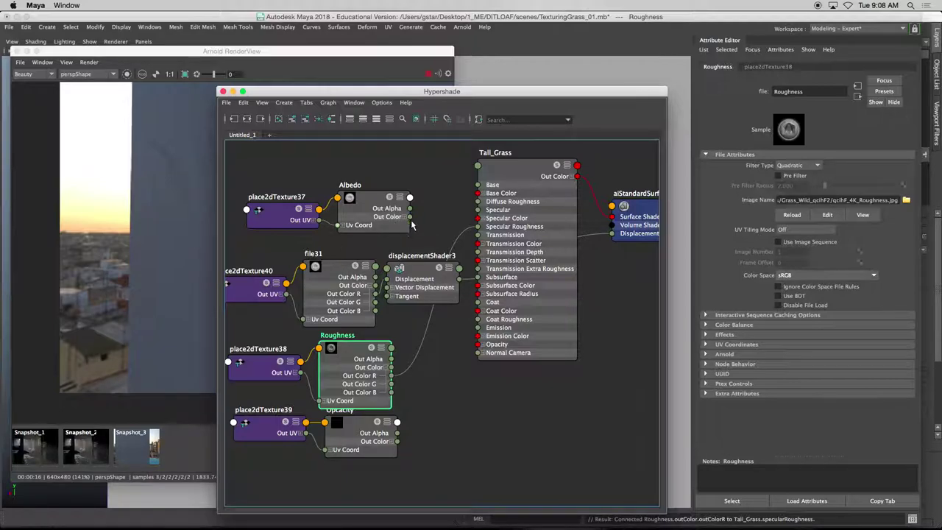
- Connect the Albedo texture's Out Color to Tall_Grass's Base Color and uncover the RenderView to inspect the updated render
left_click_drag(410, 218, 478, 193)
left_click_drag(331, 96, 543, 112)
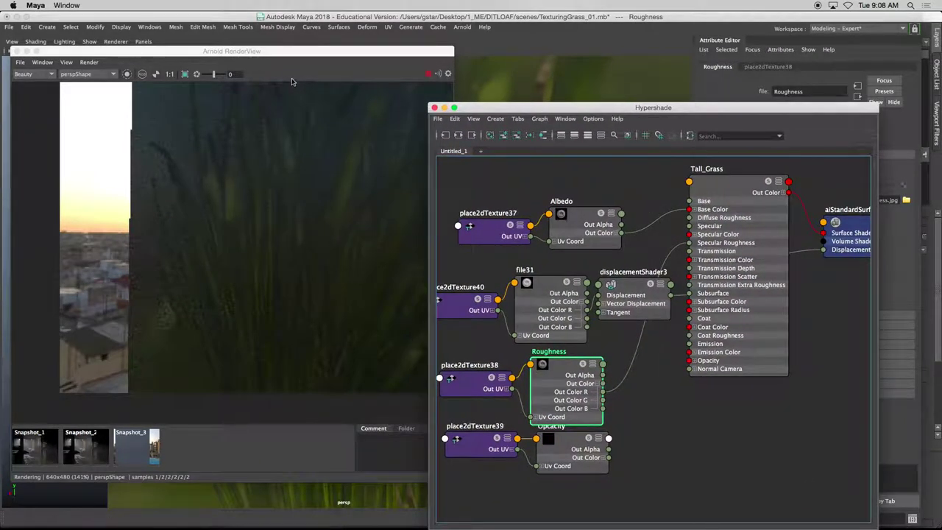
left_click_drag(286, 57, 285, 53)
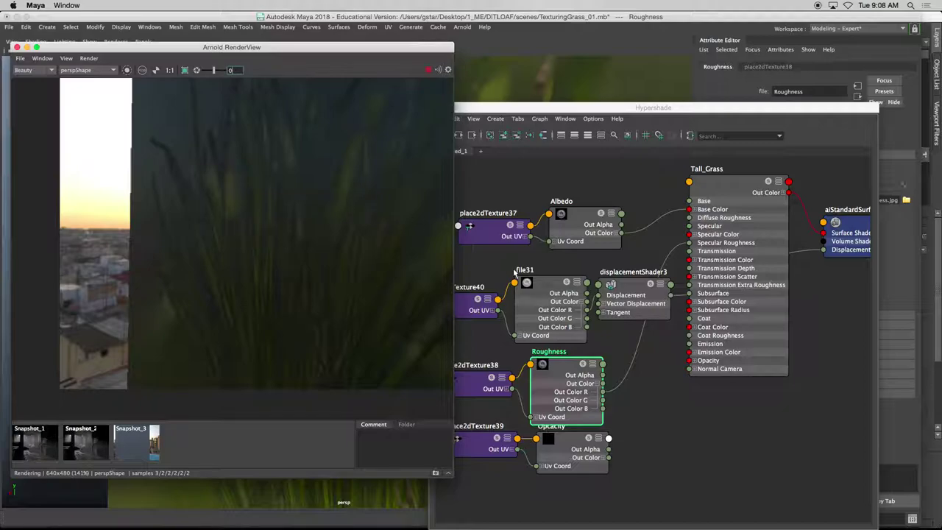
- Bring Hypershade back over the RenderView and disconnect the Roughness texture from Tall_Grass's Specular Roughness
left_click_drag(588, 110, 503, 107)
left_click_drag(473, 368, 470, 361)
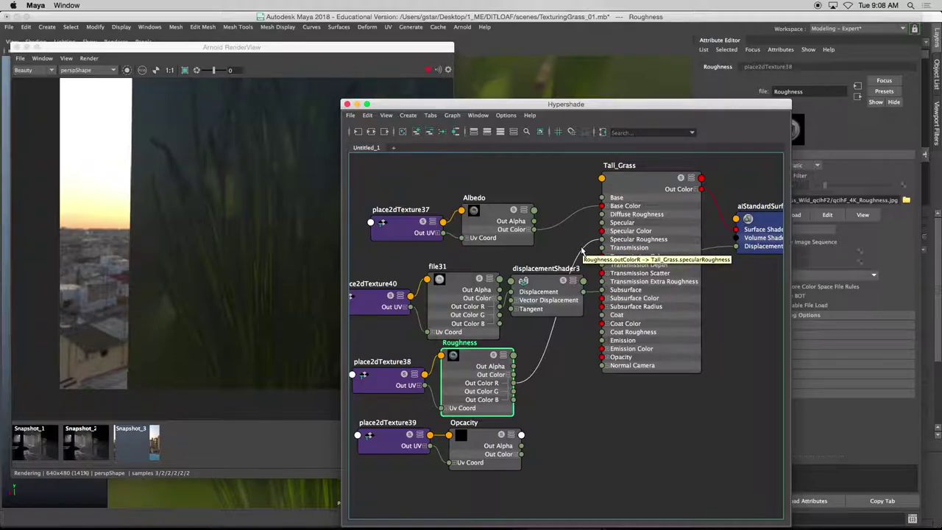
left_click_drag(581, 250, 577, 439)
- Create an aiRange node and place it beside the Roughness and Opcacity file nodes
key("Tab")
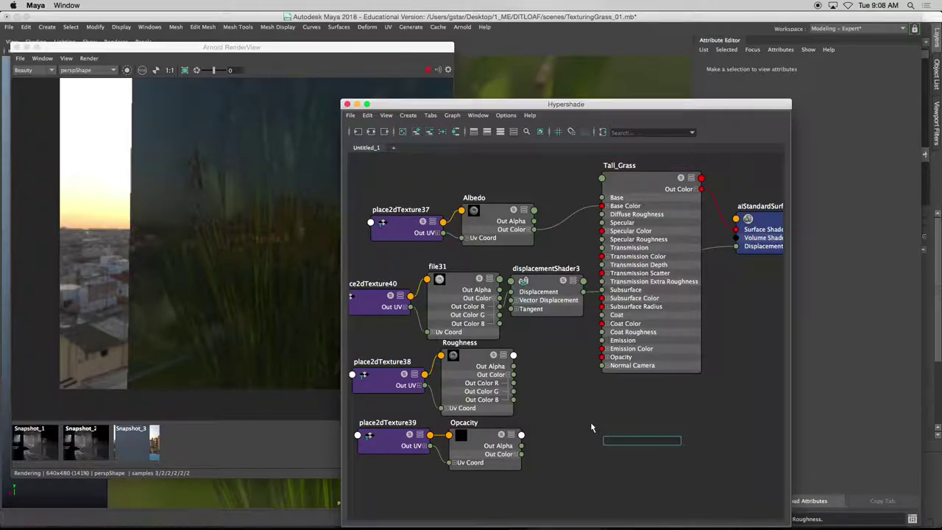
type("aira")
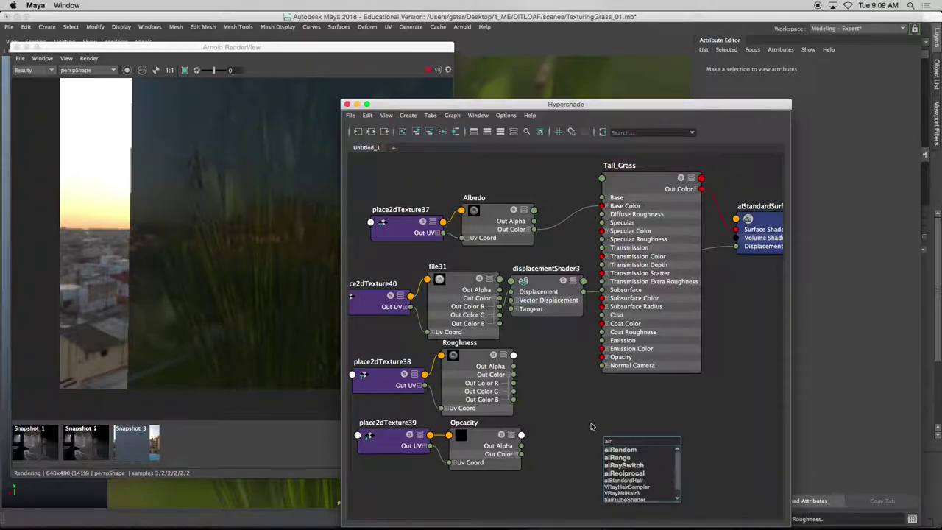
left_click(622, 457)
left_click_drag(623, 446, 587, 412)
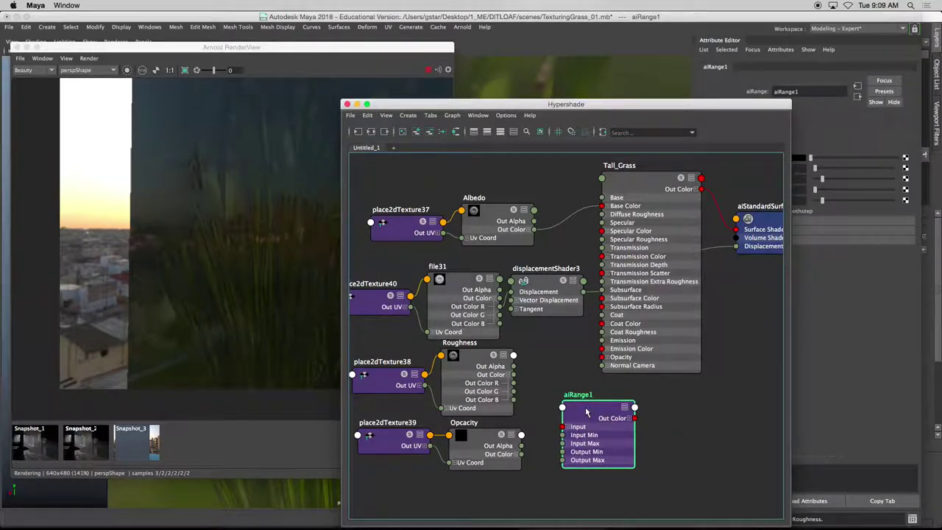
- Connect the Roughness texture's Out Color to the Input of aiRange1
left_click(514, 375)
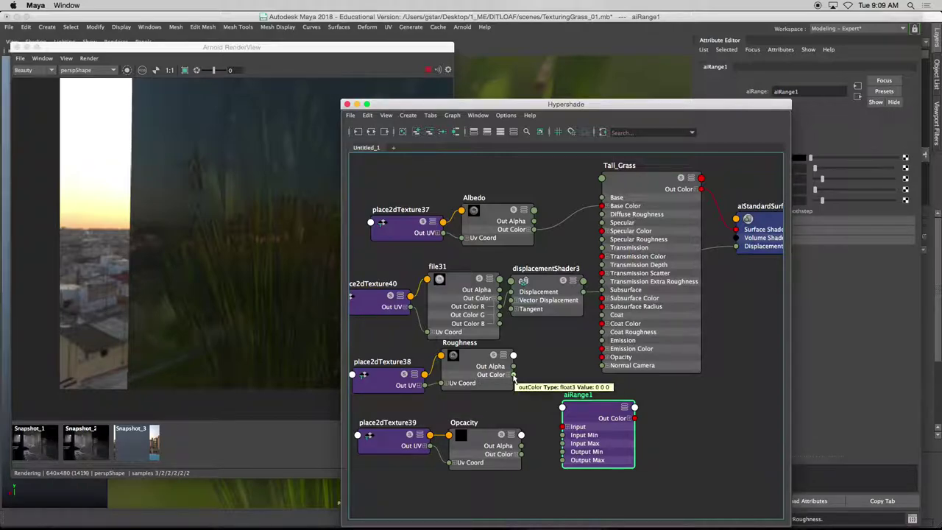
left_click_drag(514, 376, 563, 435)
left_click(513, 376)
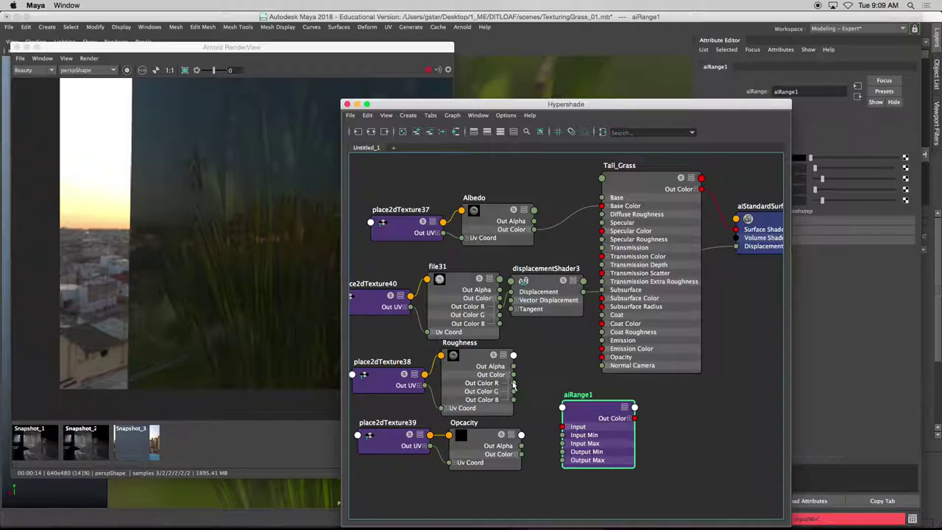
left_click_drag(514, 385, 567, 435)
left_click_drag(514, 375, 560, 426)
left_click(568, 427)
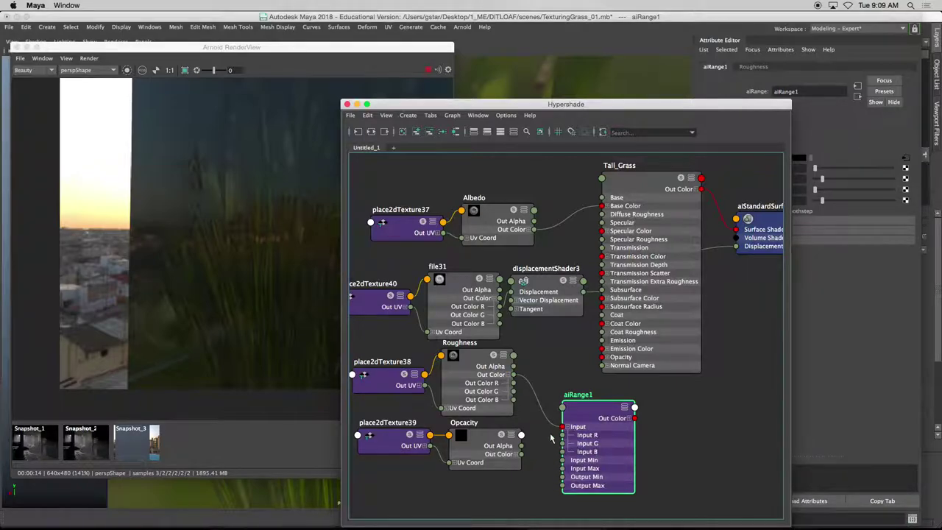
- Place aiRange1 next to the Roughness node and connect its Out Color R to Tall_Grass's Specular Roughness
left_click_drag(668, 109, 567, 92)
left_click_drag(544, 192, 564, 195)
left_click_drag(488, 388, 459, 350)
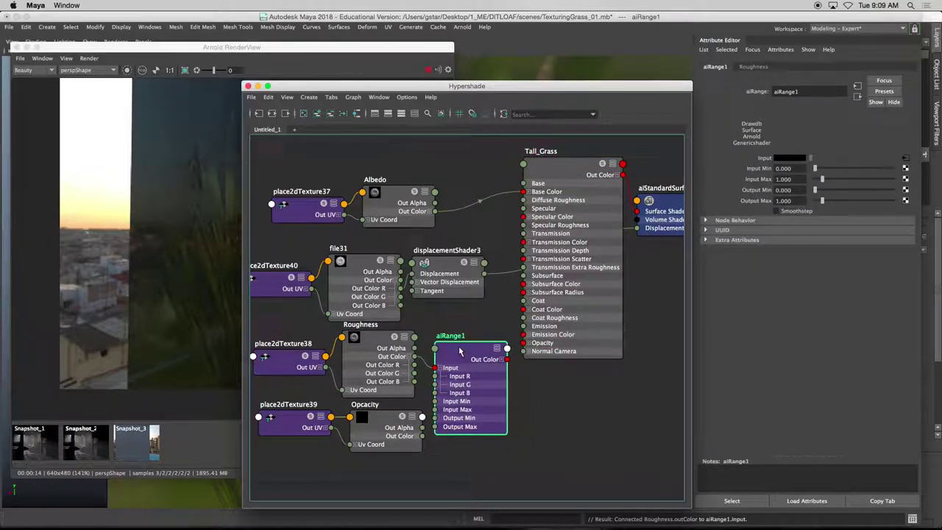
left_click(501, 359)
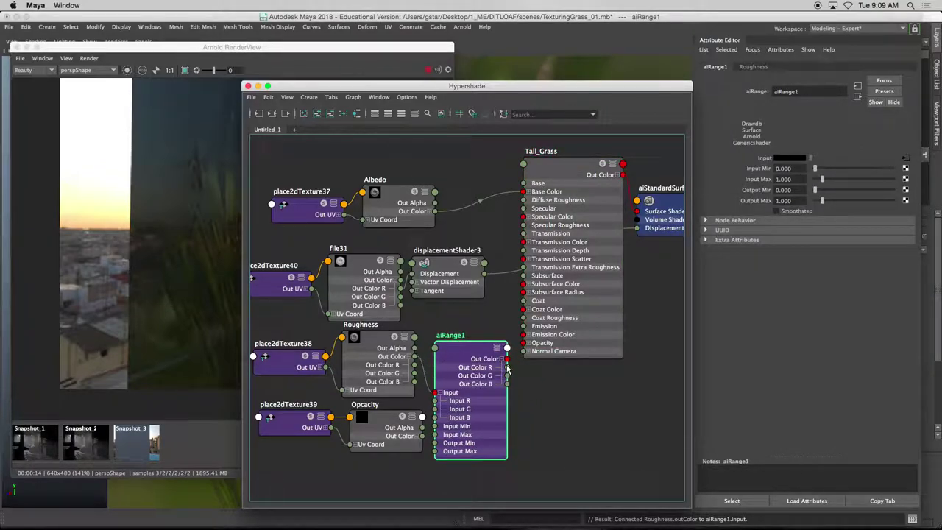
left_click_drag(507, 367, 521, 226)
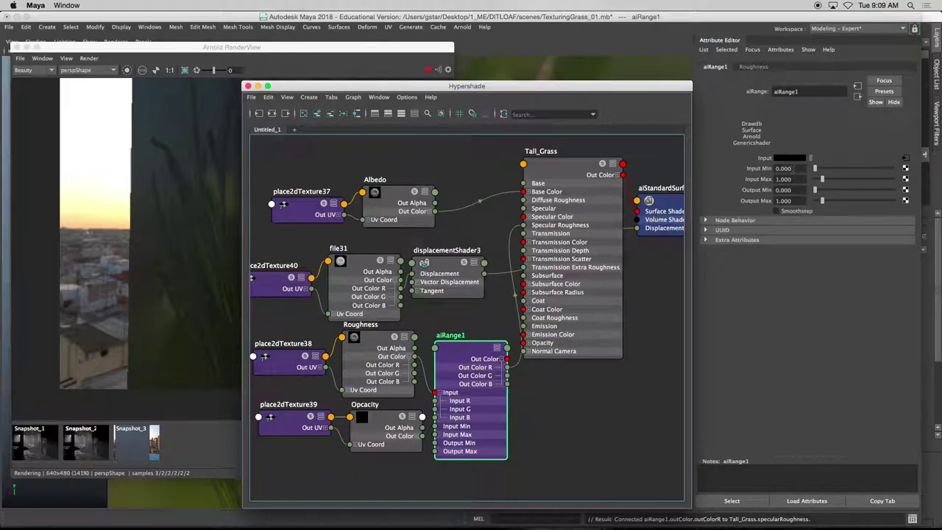
- Set aiRange1's Input Min to 0.52 and Input Max to 0.84
left_click(784, 169)
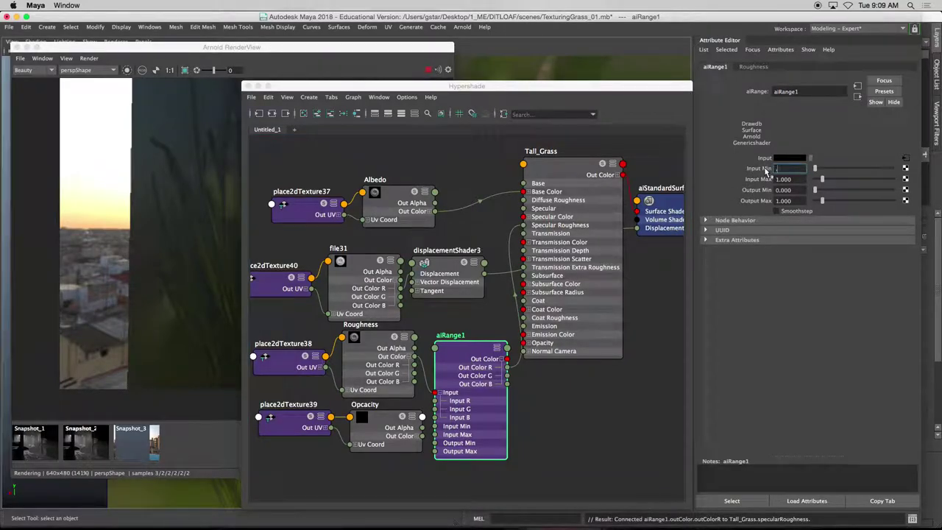
type(".52")
key("Return")
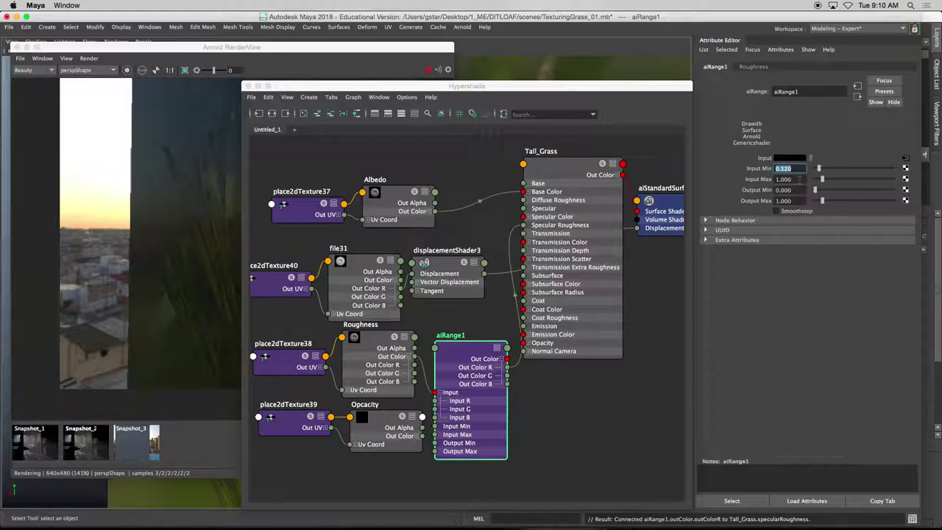
key("Tab")
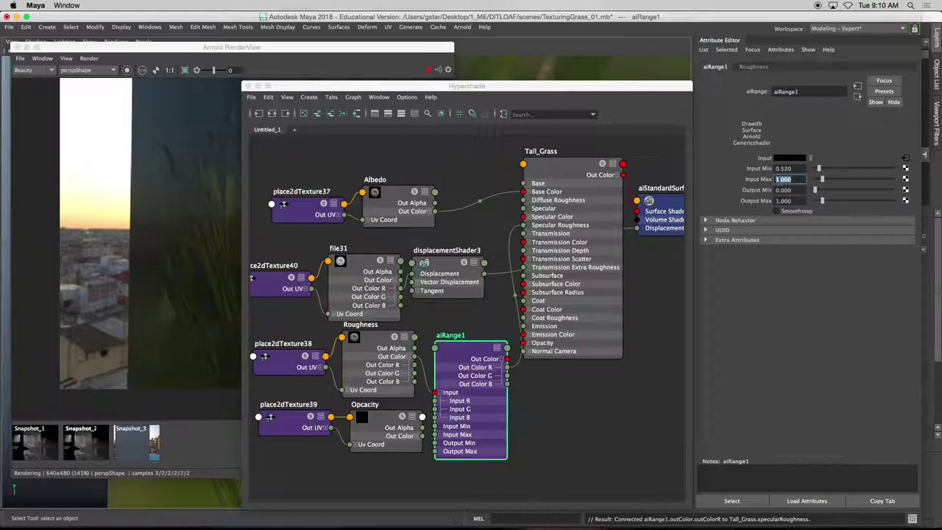
type(".84")
key("Return")
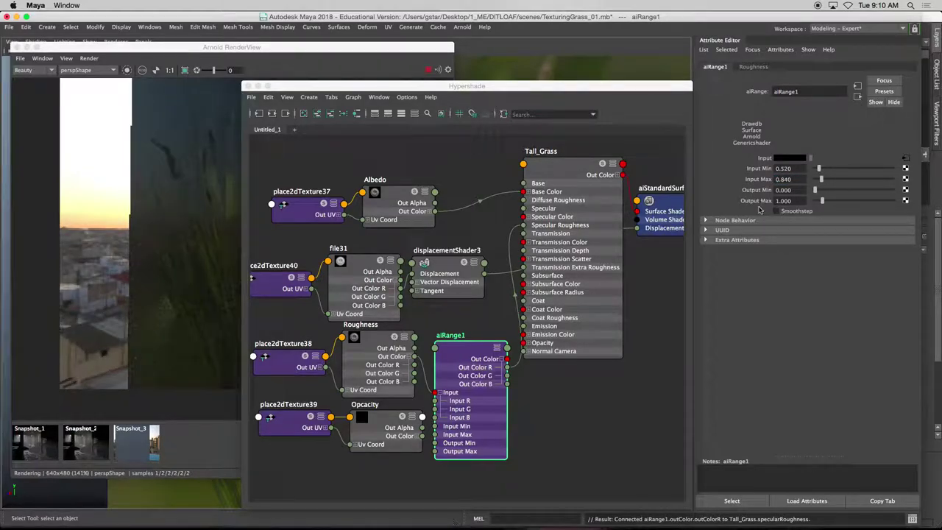
- Shrink the Hypershade window, set aiRange1's Output Min to 0.5, and move Hypershade aside to inspect the render
left_click_drag(246, 84, 336, 107)
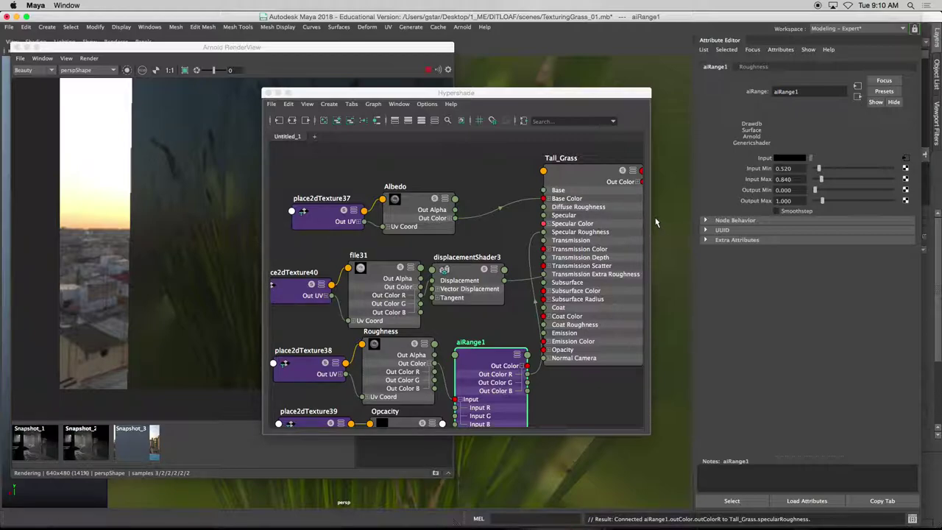
left_click(795, 190)
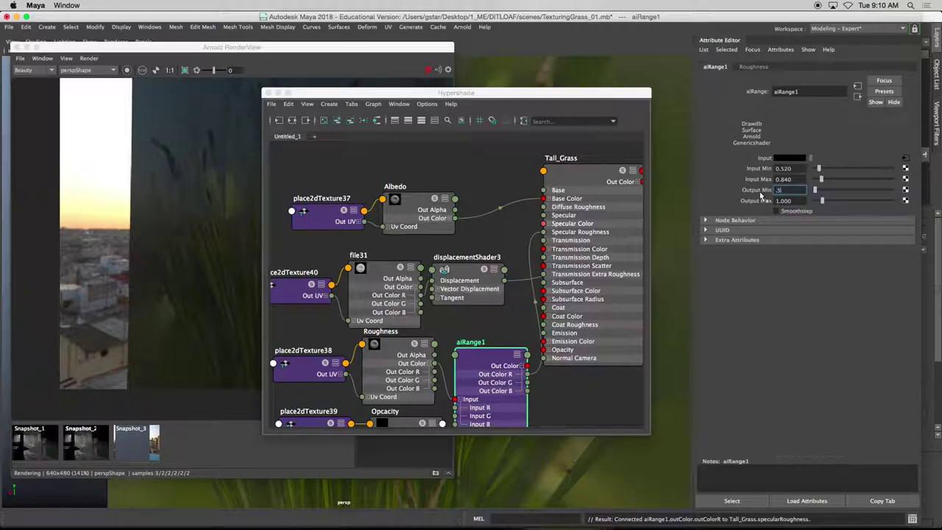
type(".5")
key("Return")
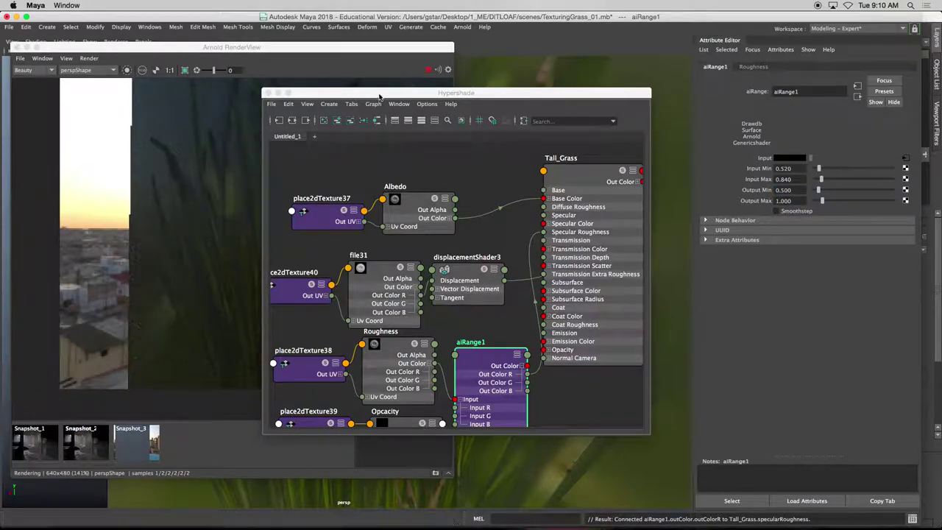
left_click_drag(379, 97, 540, 124)
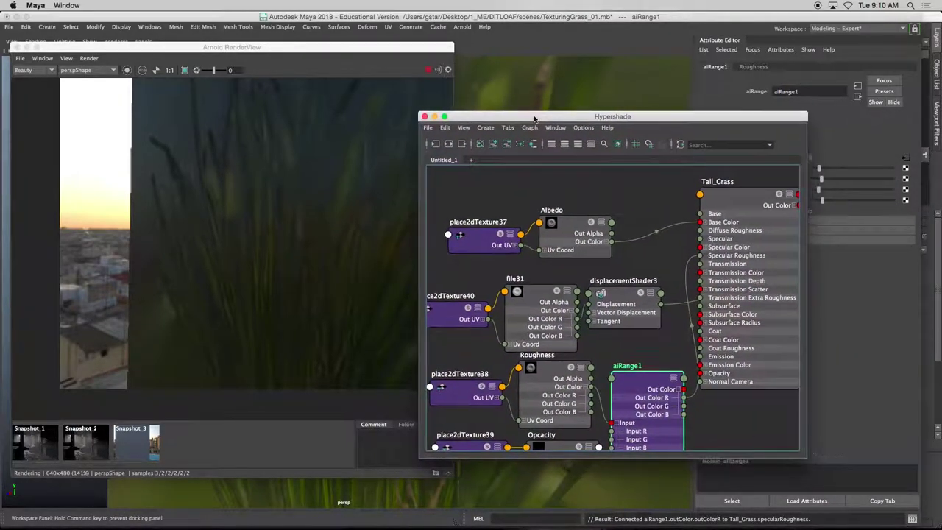
left_click_drag(534, 118, 530, 114)
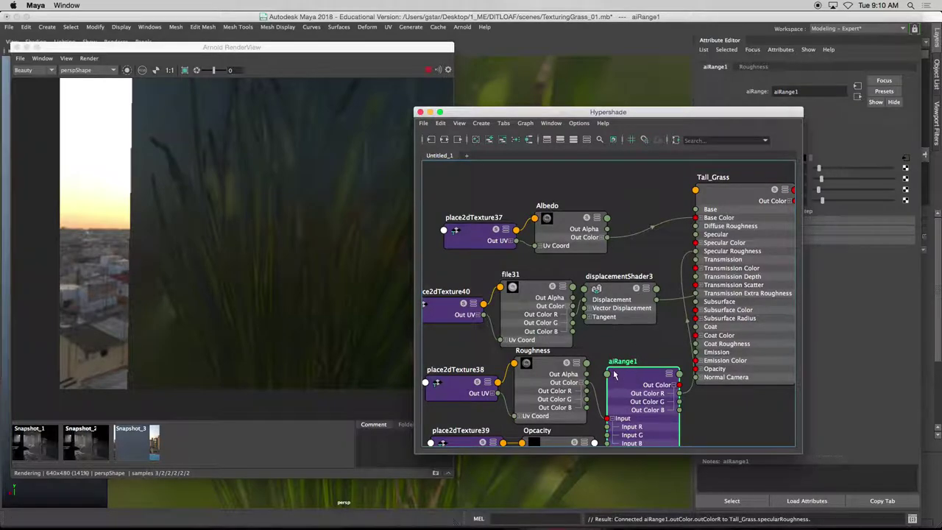
- Collapse the aiRange1 node and tidy the positions of aiRange1, displacementShader3, Roughness and place2dTexture38
mouse_move(620, 375)
left_mouse_down()
mouse_move(628, 359)
mouse_move(635, 367)
left_mouse_up()
left_click(669, 359)
left_click_drag(543, 287, 603, 287)
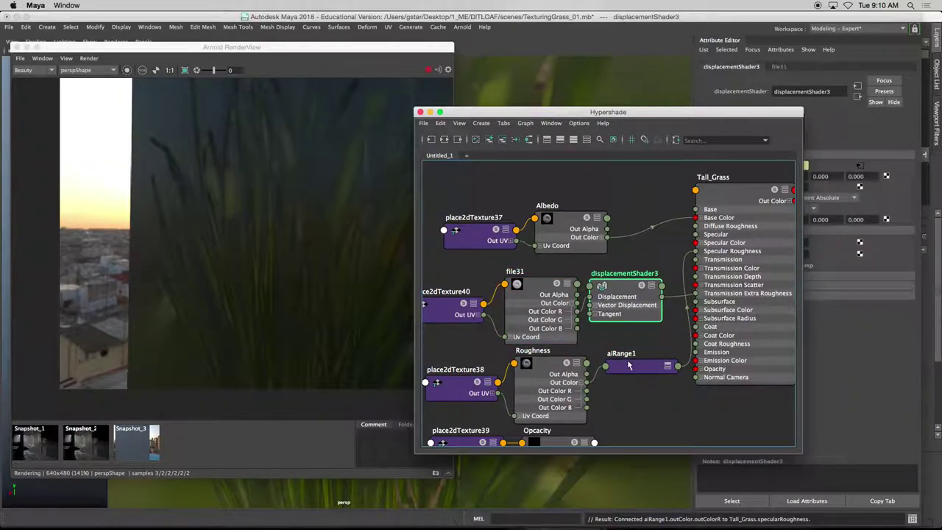
left_click_drag(635, 365, 630, 364)
left_click_drag(546, 372, 541, 372)
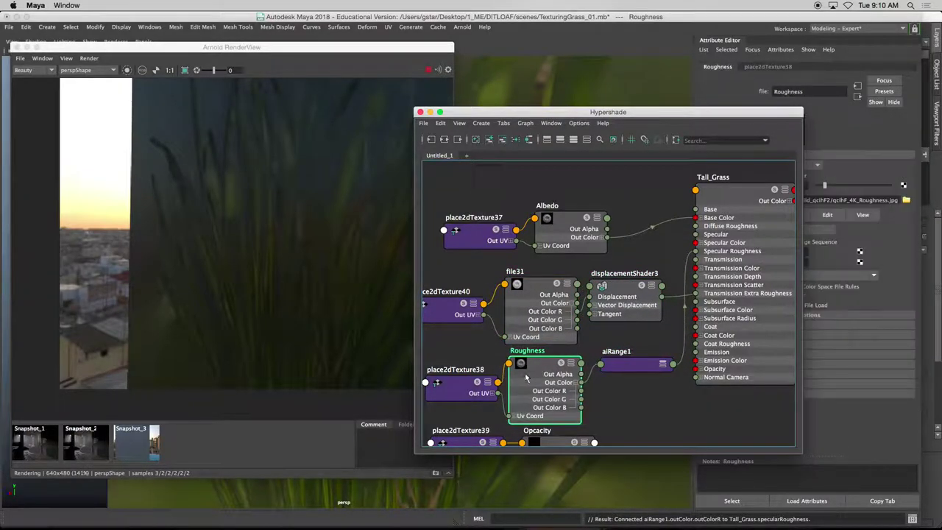
left_click(452, 388)
middle_click_drag(622, 404, 619, 371)
left_click(436, 342)
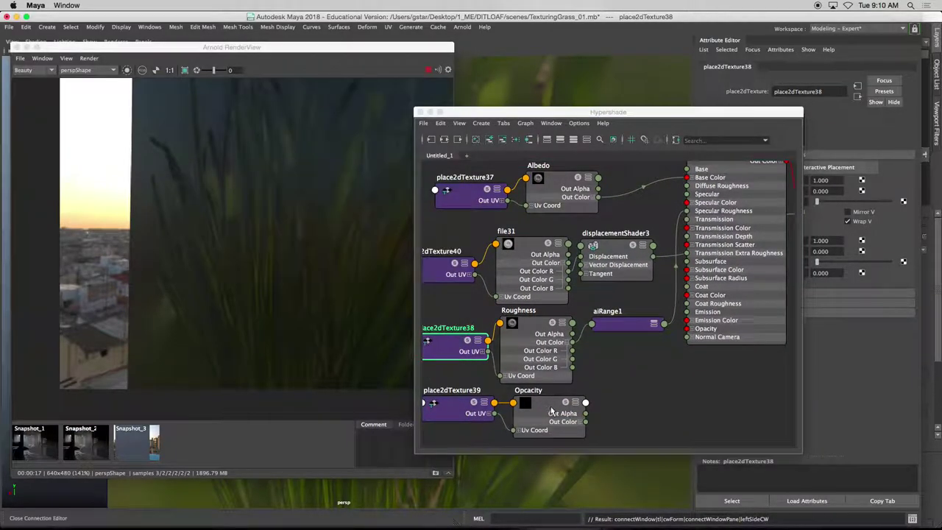
- Load qcihF_4K_Opacity.jpg from the Grass_Wild_qcihF2 folder into the Opcacity file node
left_click(551, 404)
left_click_drag(663, 116, 600, 124)
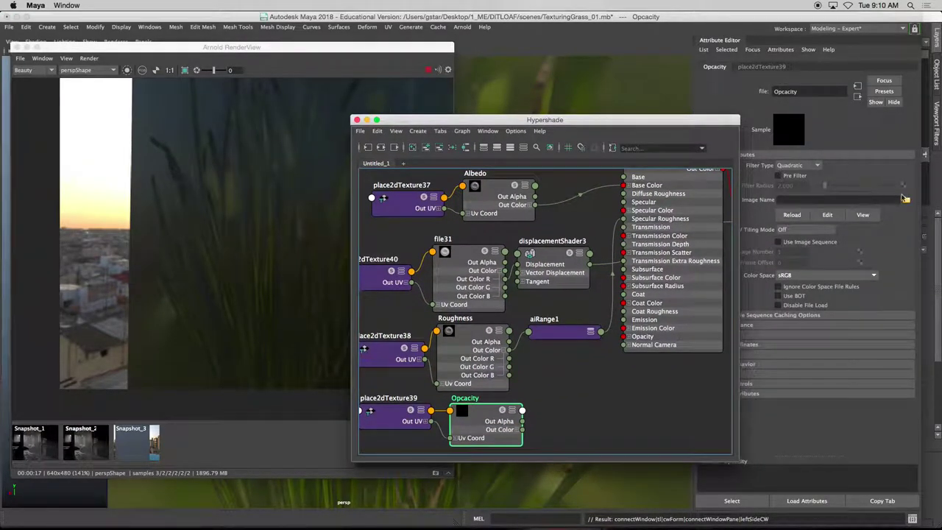
left_click(906, 199)
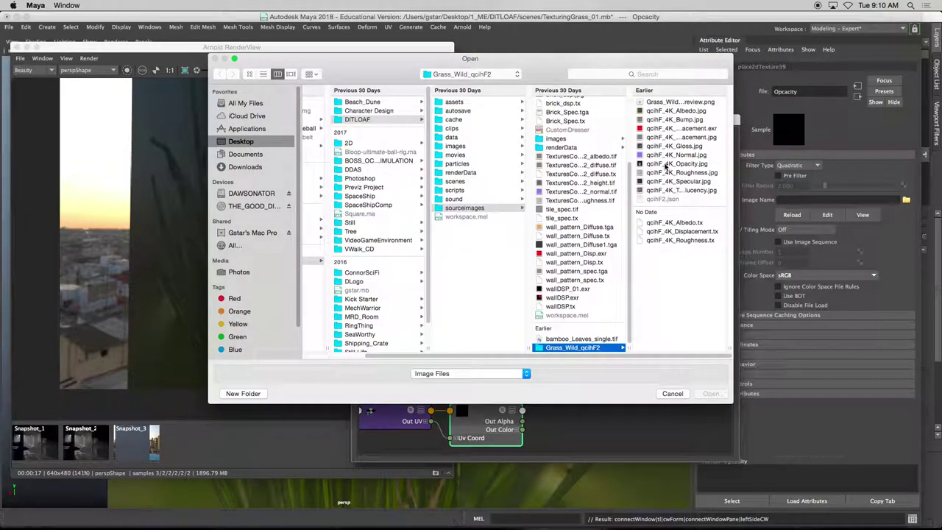
left_click(665, 164)
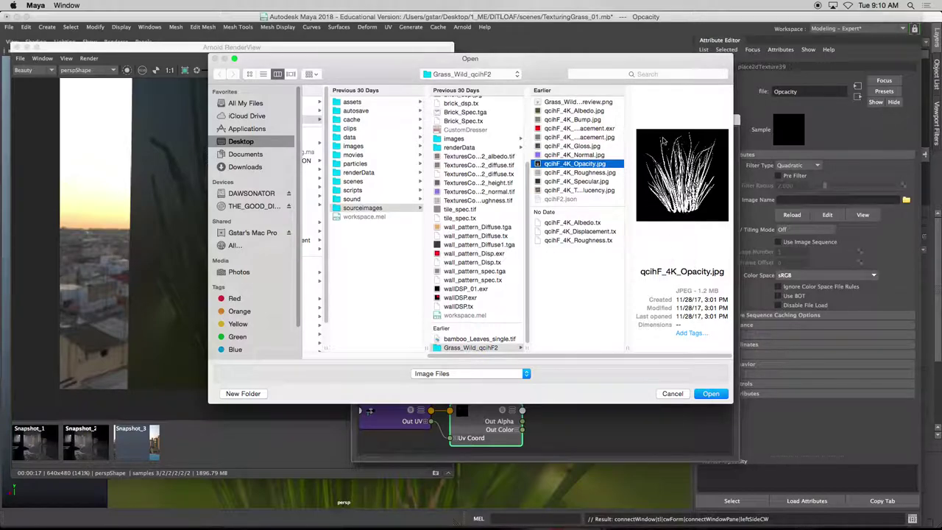
left_click(710, 395)
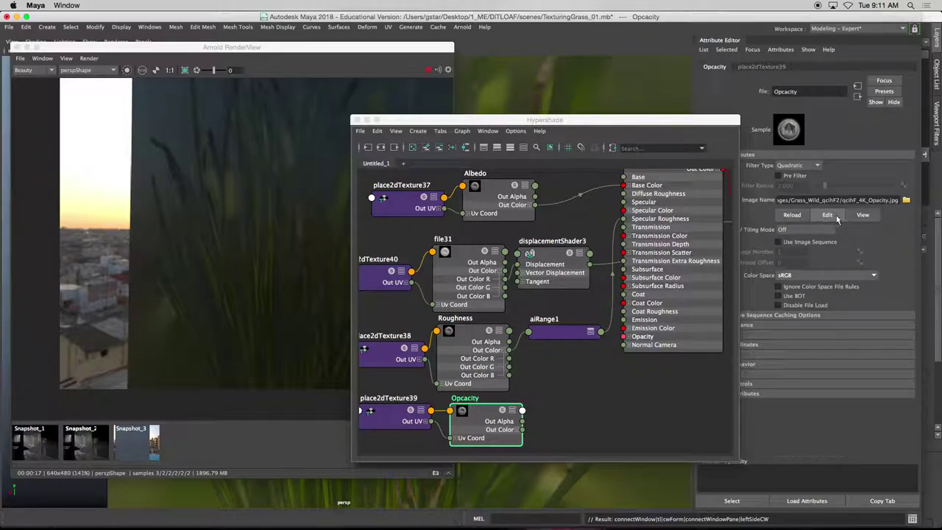
- View the opacity image in Fcheck to examine the grass mask, and close the viewer
left_click(861, 214)
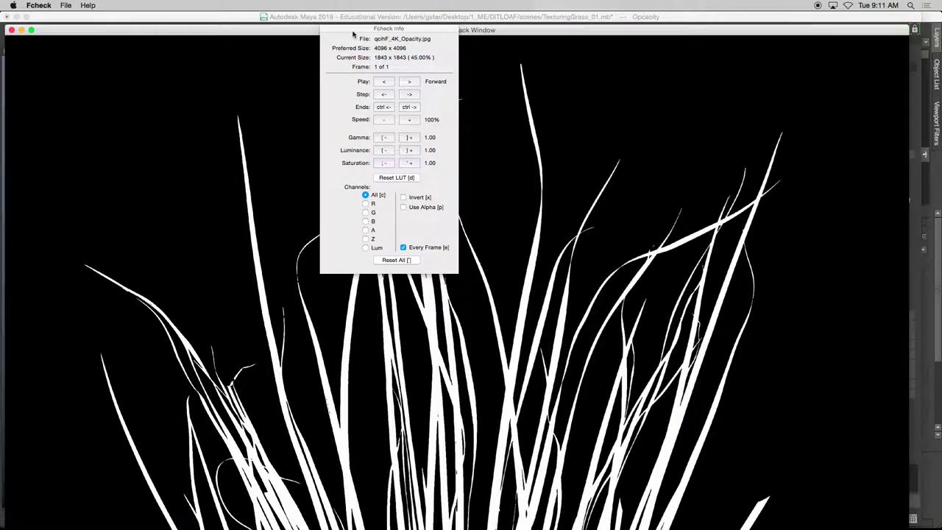
left_click_drag(353, 34, 604, 107)
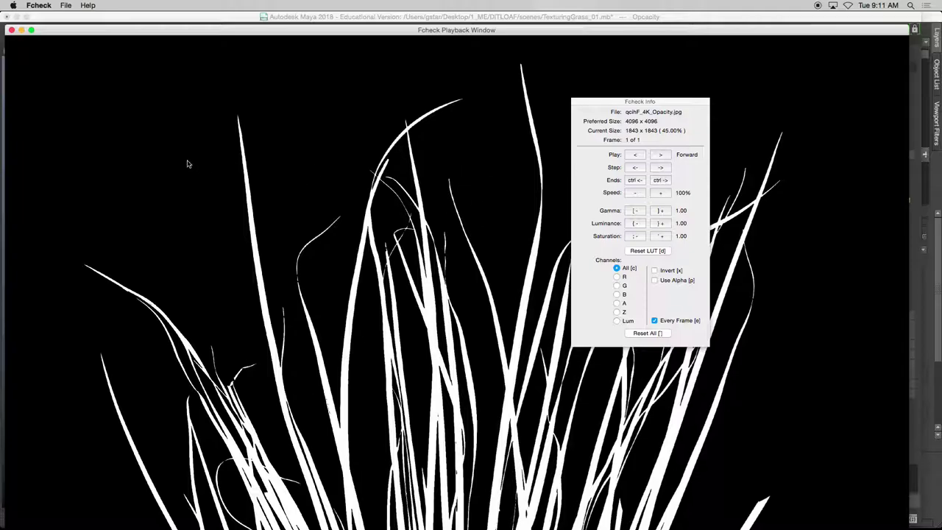
left_click(11, 31)
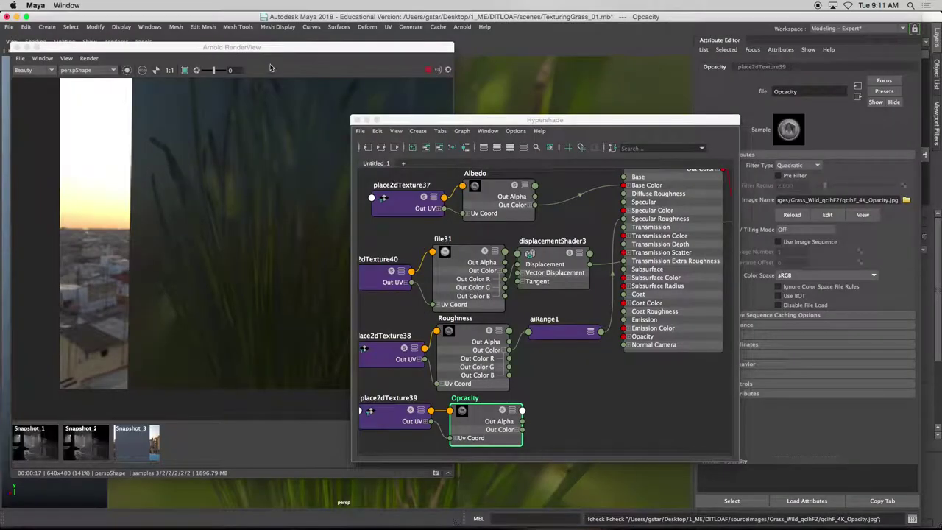
- Connect the Opcacity texture's Out Color to Tall_Grass's Opacity
left_click(484, 417)
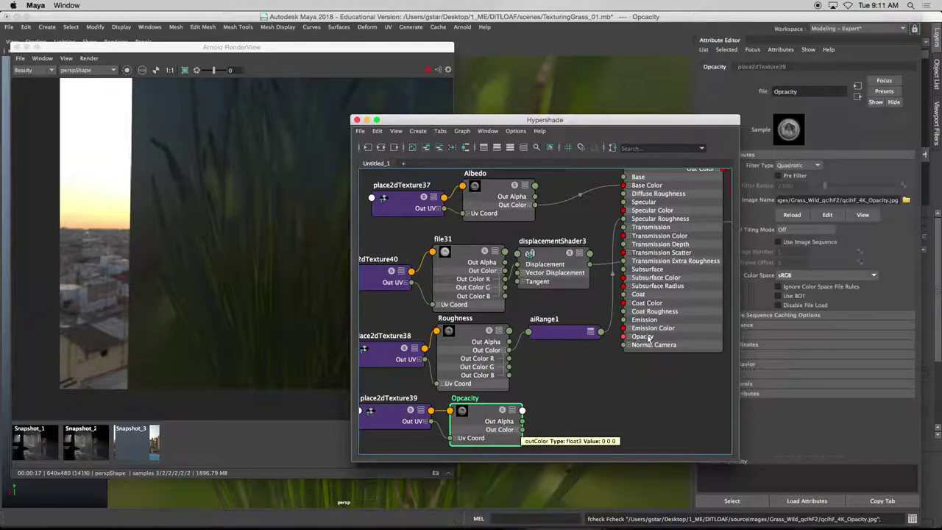
left_click(523, 411)
left_click(641, 375)
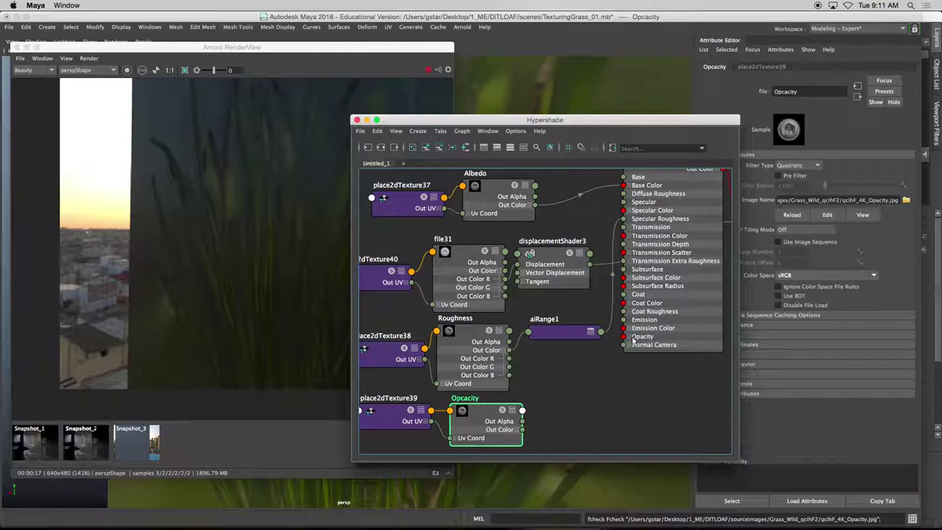
left_click_drag(525, 425, 623, 337)
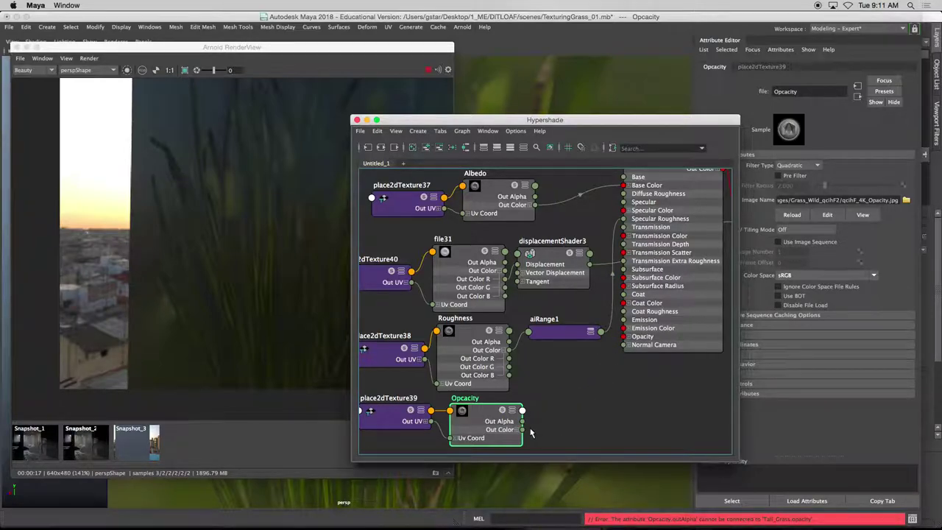
left_click_drag(524, 432, 624, 337)
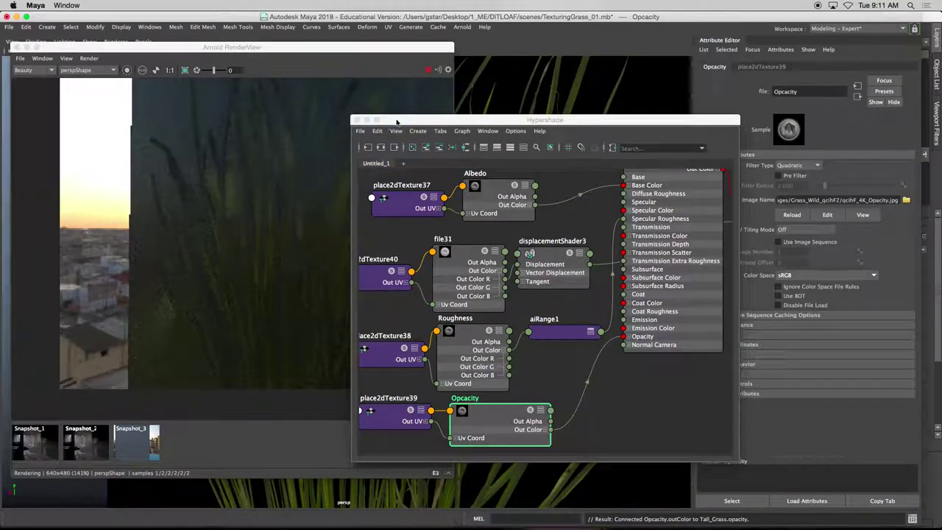
- Bring the Arnold render view forward and toggle the IPR render to check the grass opacity
left_click_drag(410, 125, 424, 97)
left_click(346, 47)
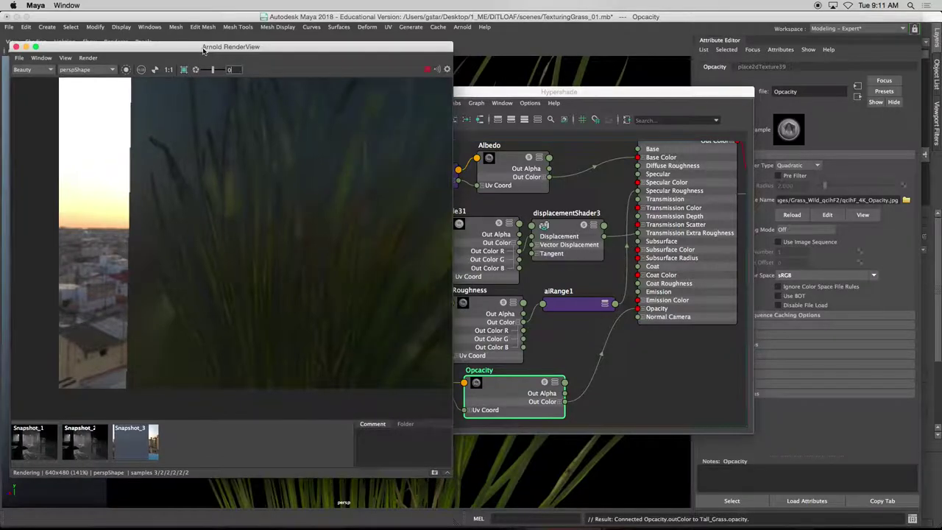
left_click(88, 57)
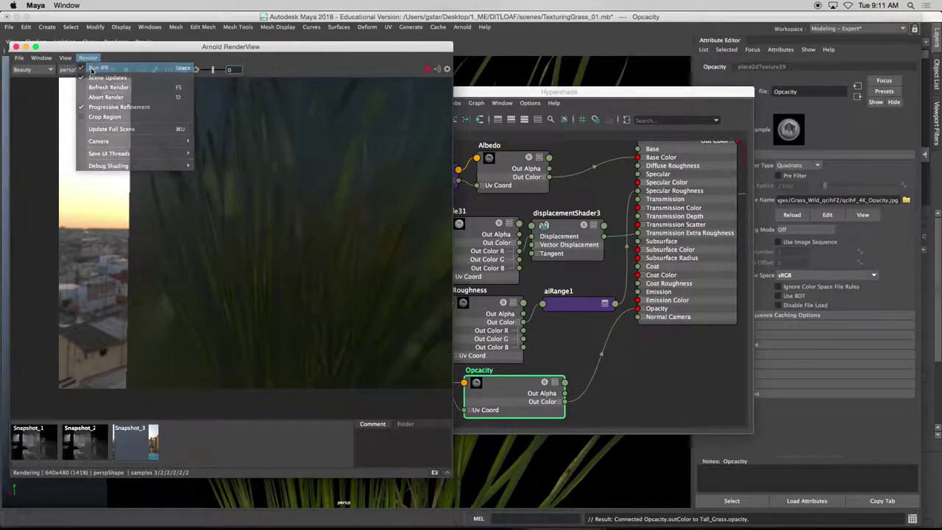
left_click(84, 68)
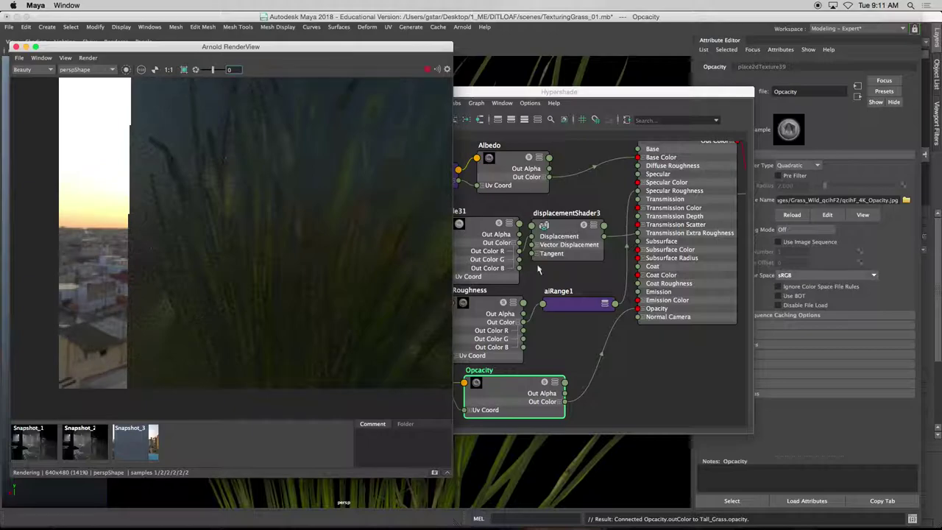
- Try linking a single color channel of the Opcacity texture to Tall_Grass's Opacity, and restore the Out Color connection
left_click(617, 375)
left_click(602, 355)
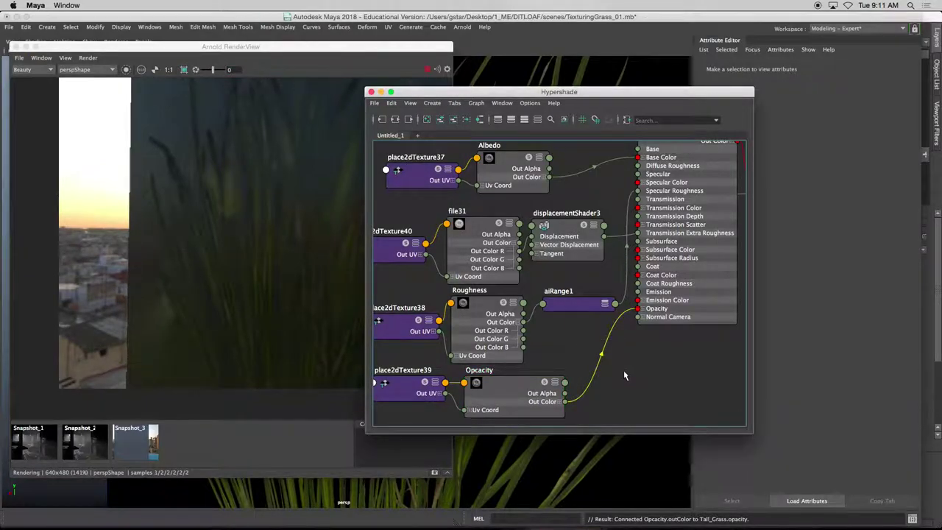
key("Delete")
left_click(559, 404)
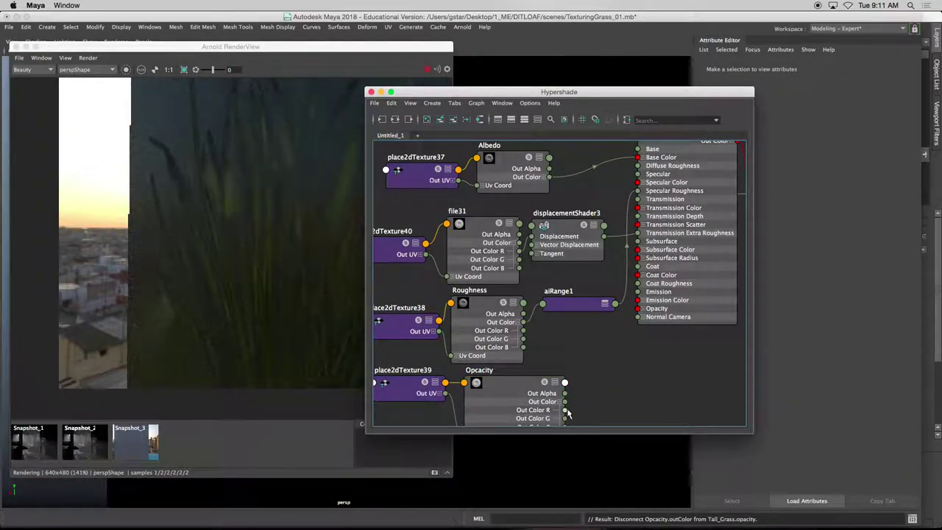
left_click_drag(565, 410, 637, 308)
left_click(536, 392)
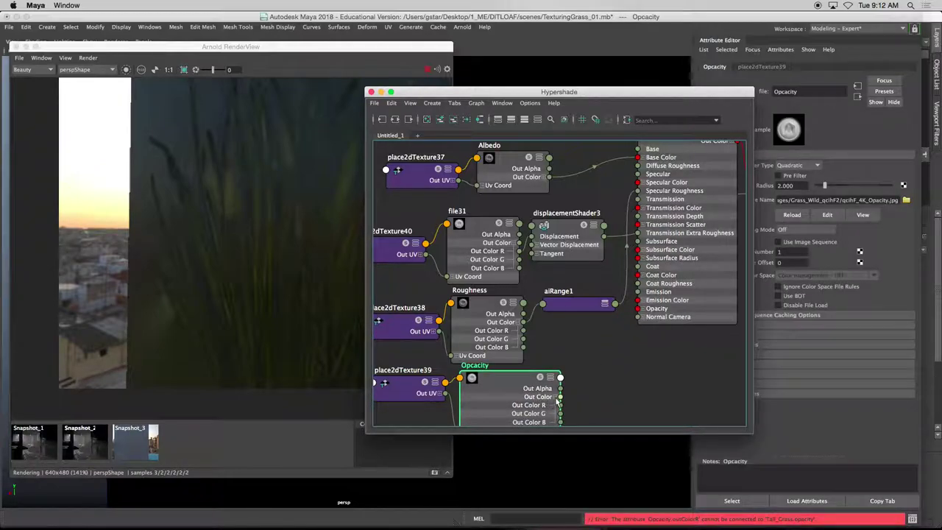
left_click_drag(561, 398, 637, 311)
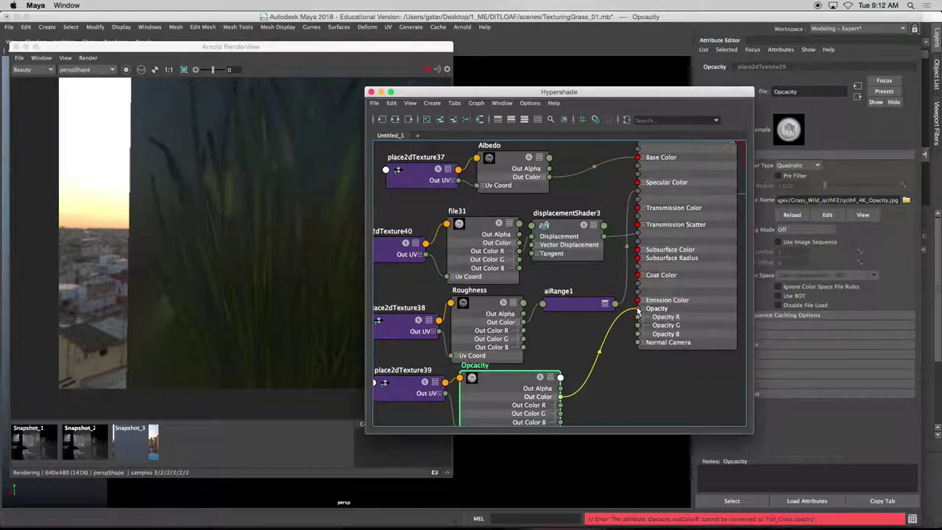
left_click_drag(637, 311, 638, 311)
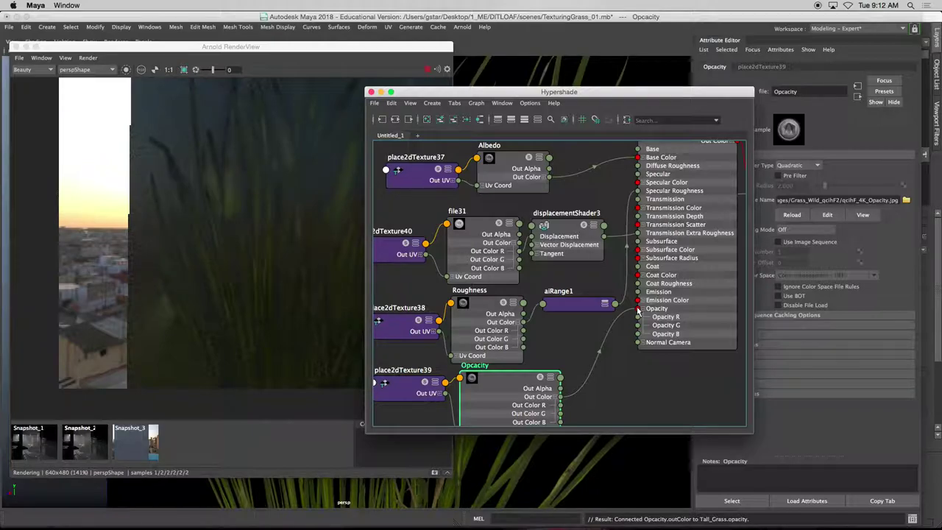
- Turn off Opaque in the grass plane's Arnold shape attributes and collapse the Opcacity node in the shader graph
left_click(268, 234)
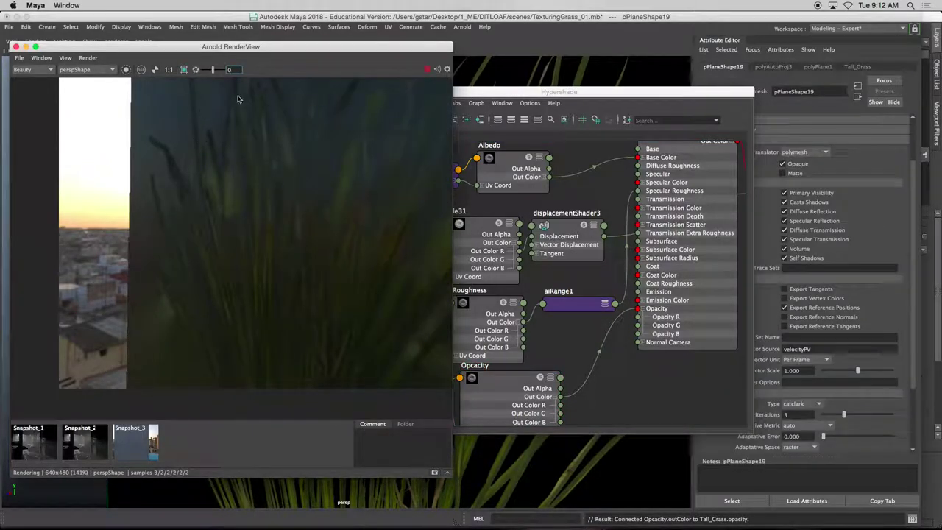
left_click_drag(698, 96, 608, 119)
left_click(783, 164)
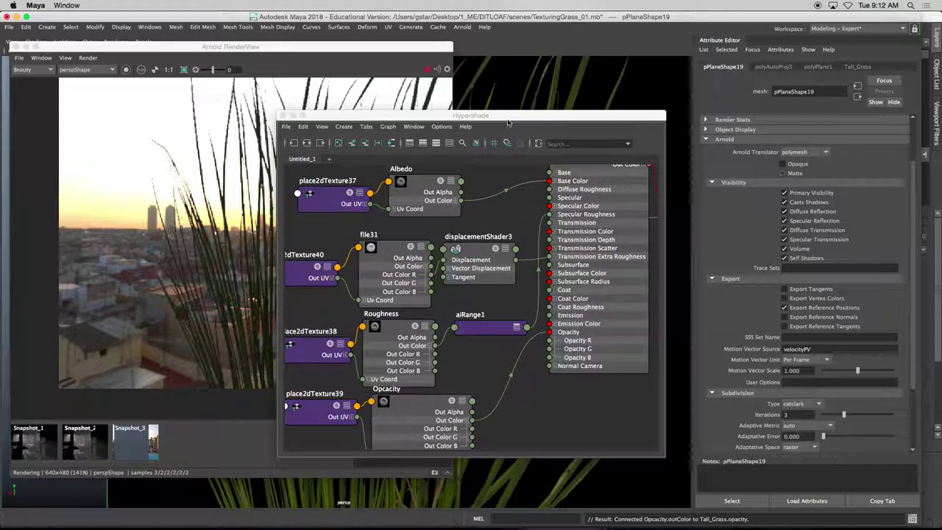
left_click(436, 410)
key("1")
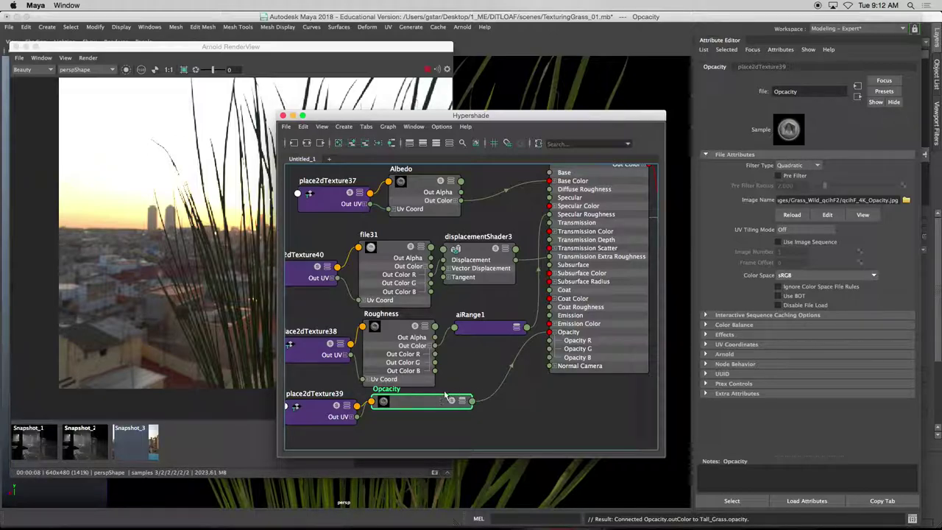
- Turn Opaque back on for the grass plane to compare the render, and disable it again in its Arnold attributes
left_click(502, 92)
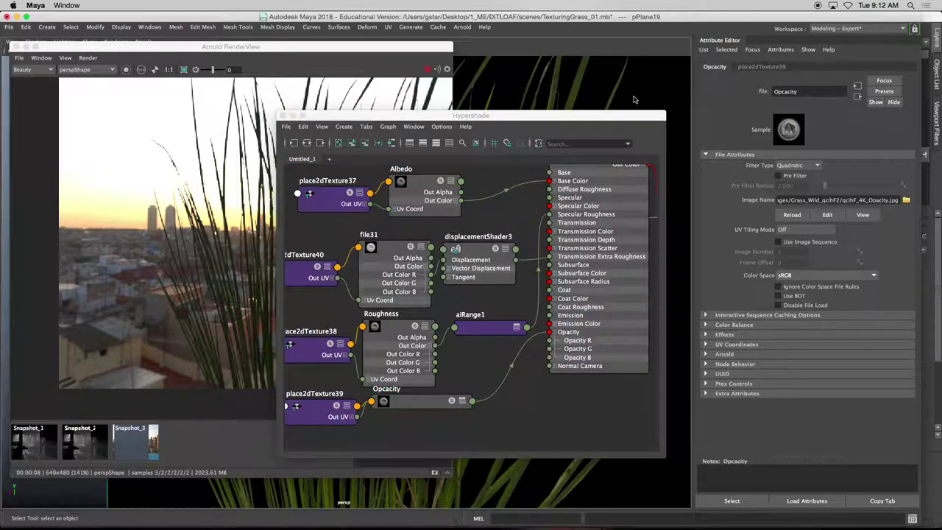
left_click(783, 164)
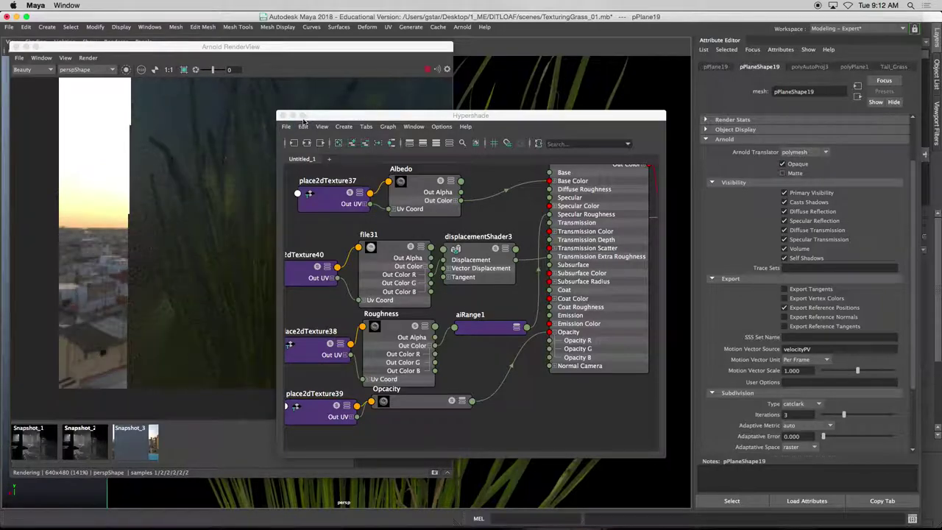
left_click_drag(329, 116, 302, 271)
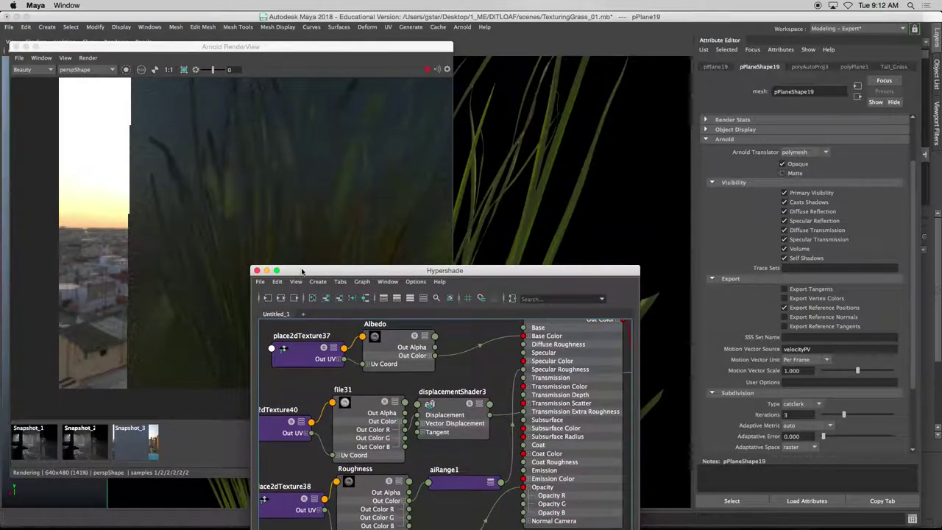
left_click(707, 139)
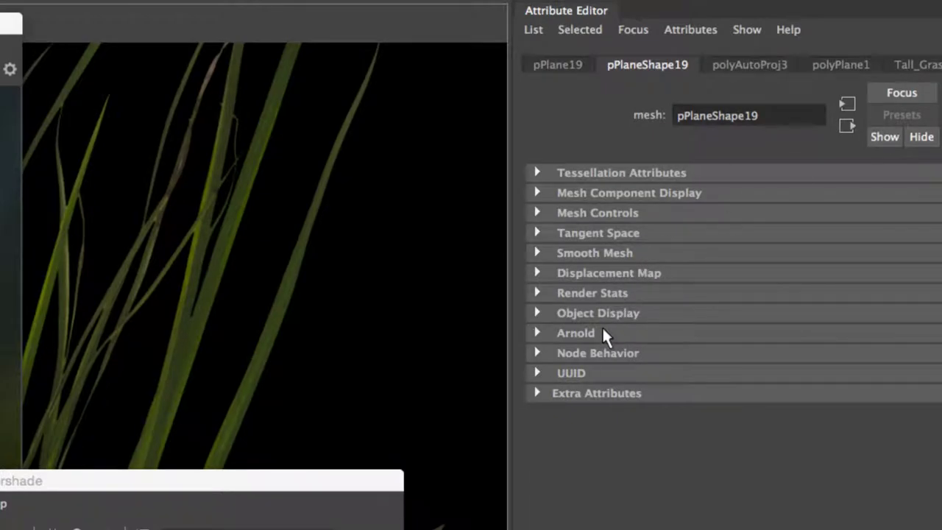
left_click(602, 333)
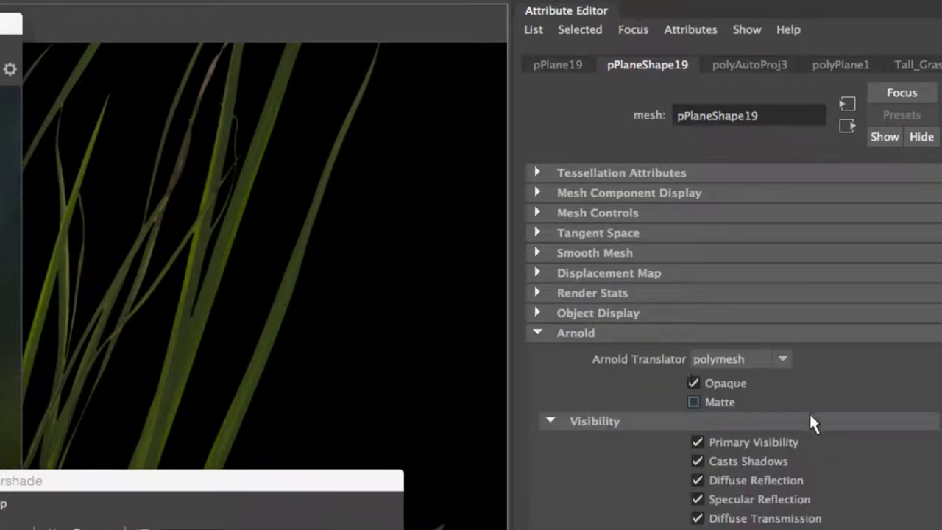
left_click(694, 383)
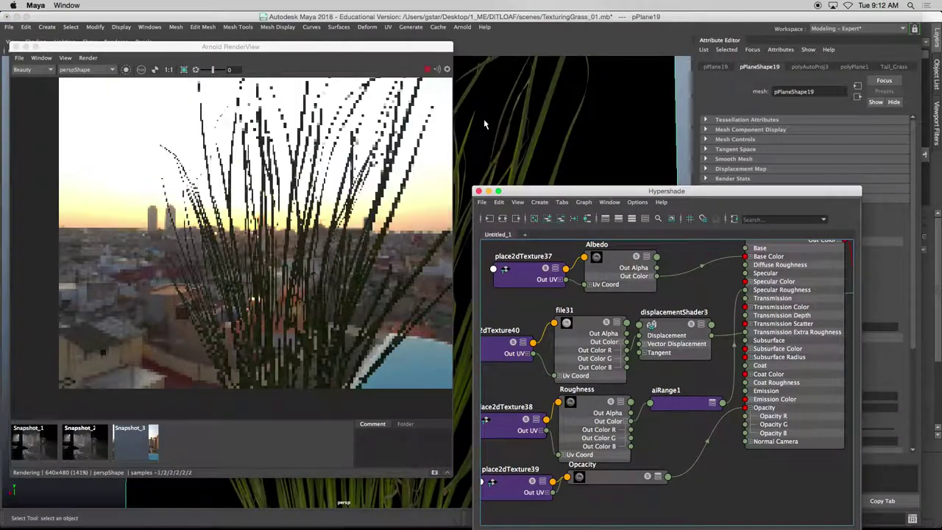
- Examine the cut-out grass against the rooftop background in the render, from farther away and close up
left_click_drag(483, 119, 539, 136, "alt")
scroll(546, 125, "down", 2)
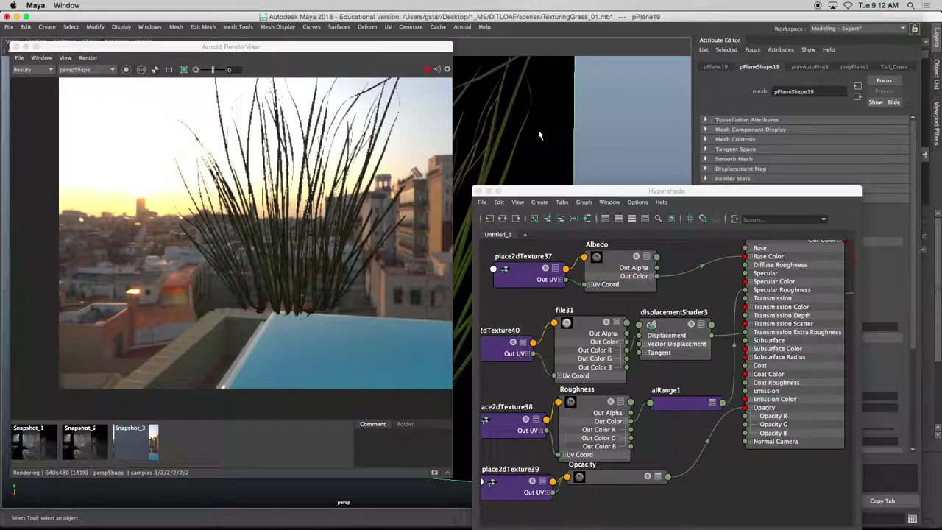
left_click_drag(543, 193, 557, 114)
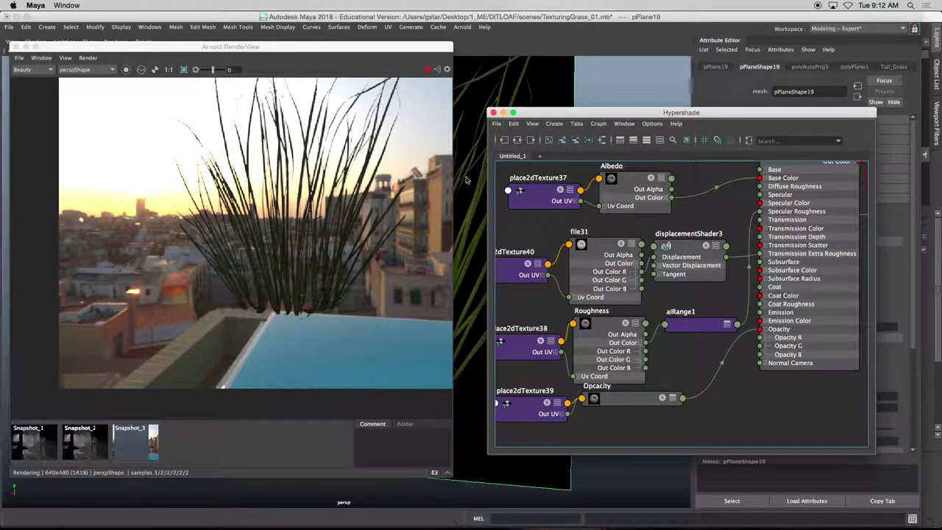
scroll(463, 166, "up", 5)
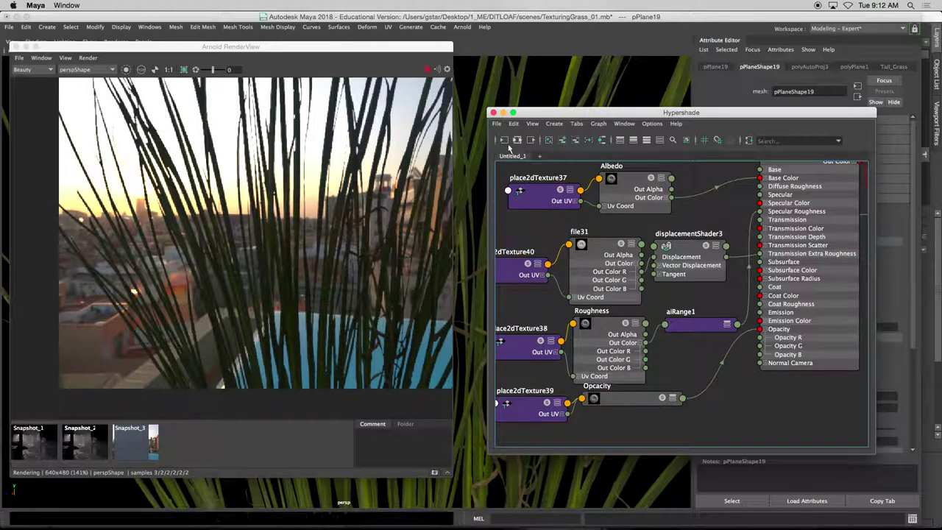
left_click_drag(535, 116, 336, 112)
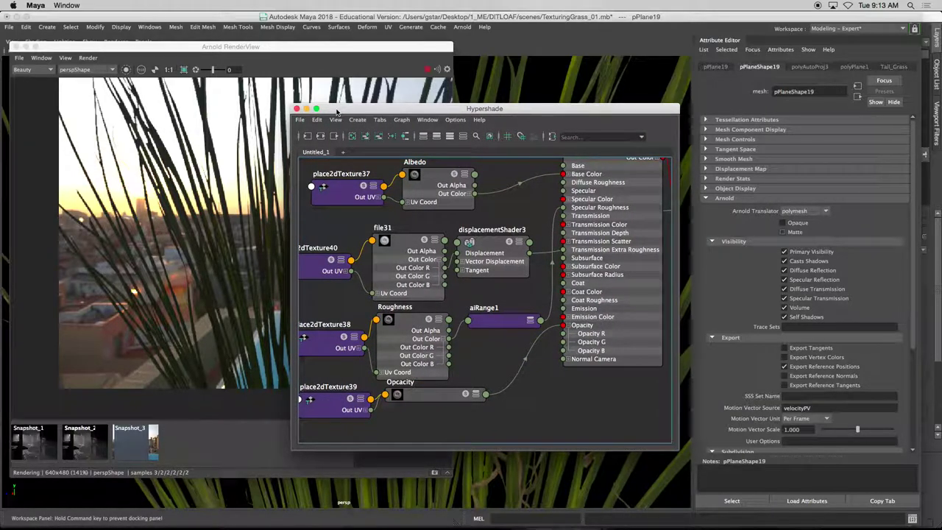
left_click_drag(337, 112, 321, 119)
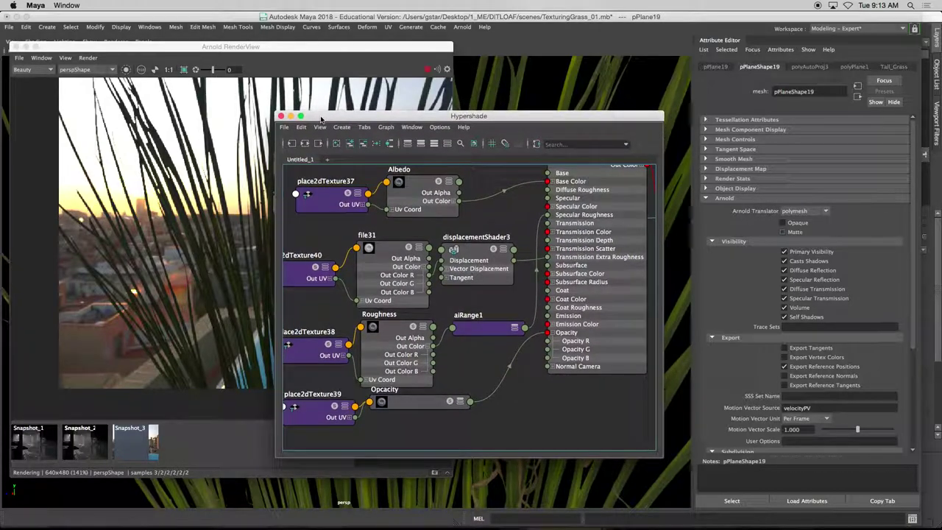
- Set the Subsurface Weight of the grass plane's Tall_Grass material to 0.45
left_click(527, 91)
left_click(894, 66)
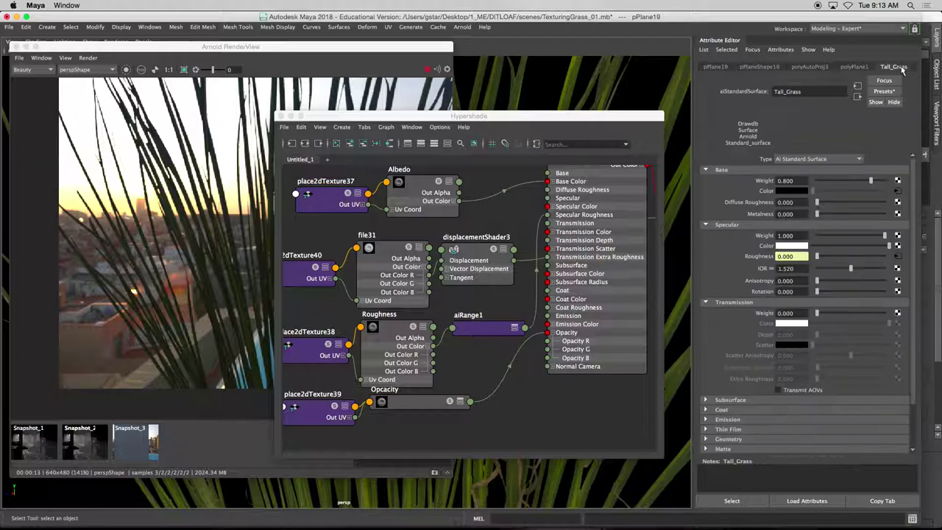
scroll(804, 352, "down", 3)
left_click(730, 349)
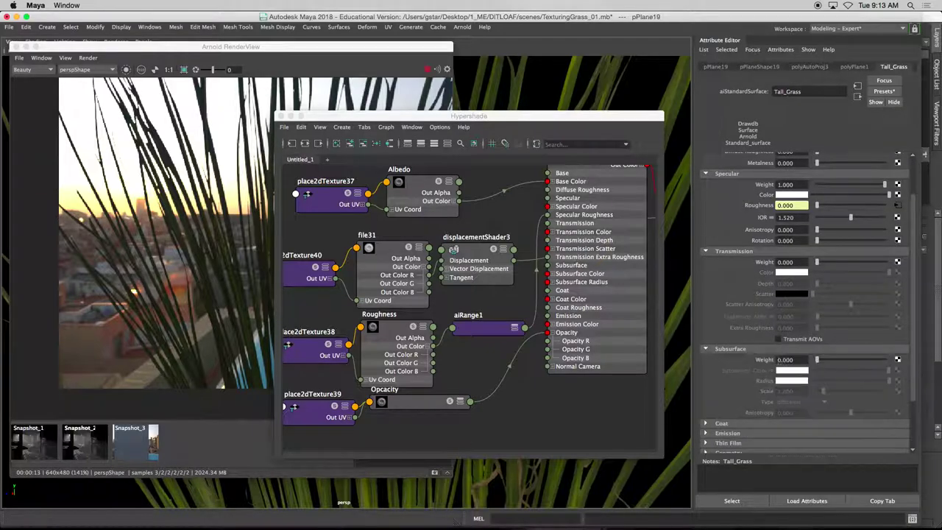
left_click_drag(820, 360, 906, 359)
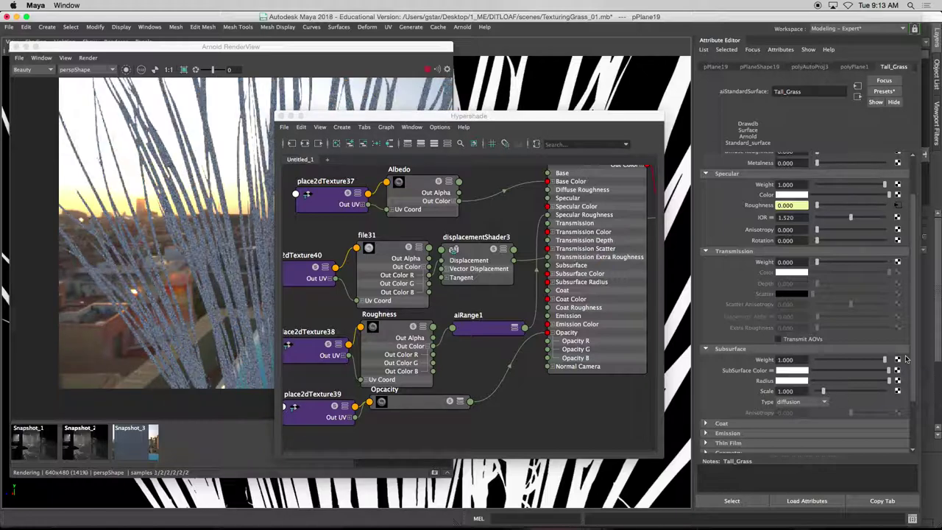
left_click_drag(885, 359, 873, 360)
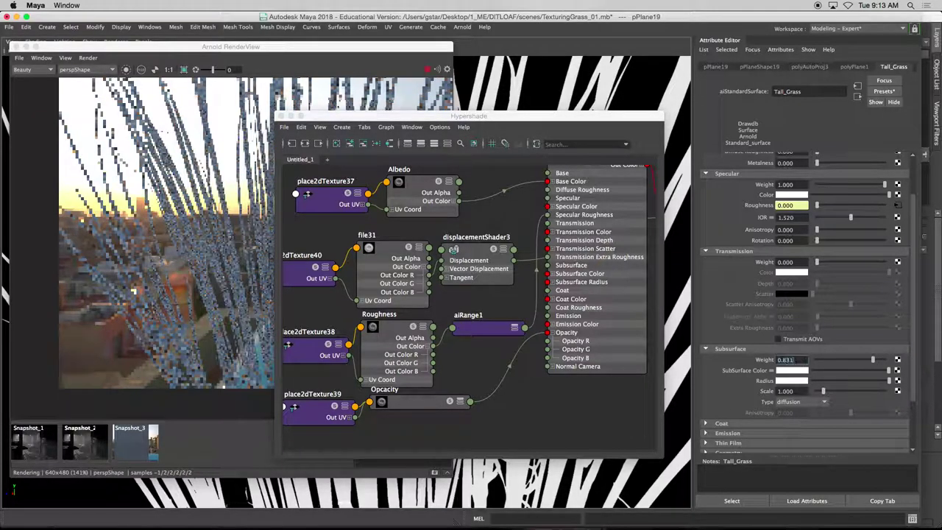
left_click_drag(799, 360, 743, 360)
type("0.45")
key("Return")
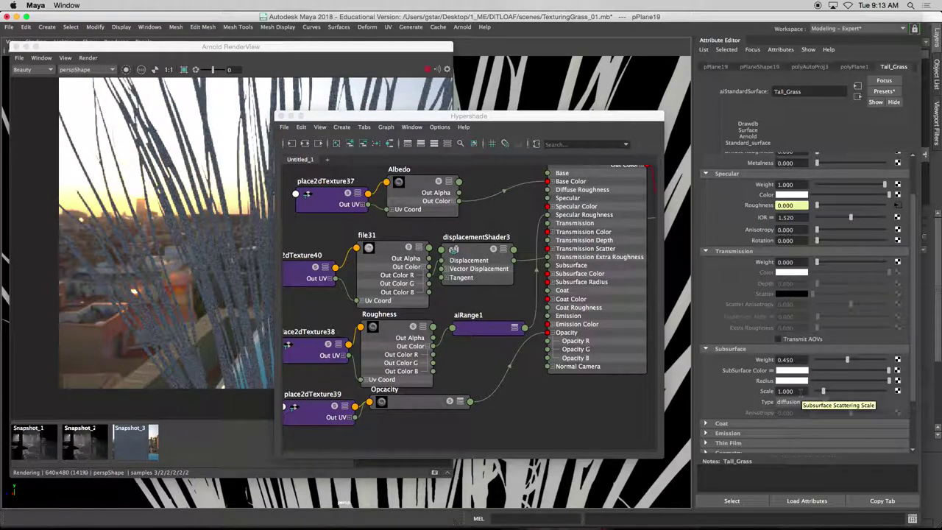
- Set Tall_Grass's subsurface Type to randomwalk and connect the Albedo texture's Out Color to its Subsurface Color
left_click(790, 405)
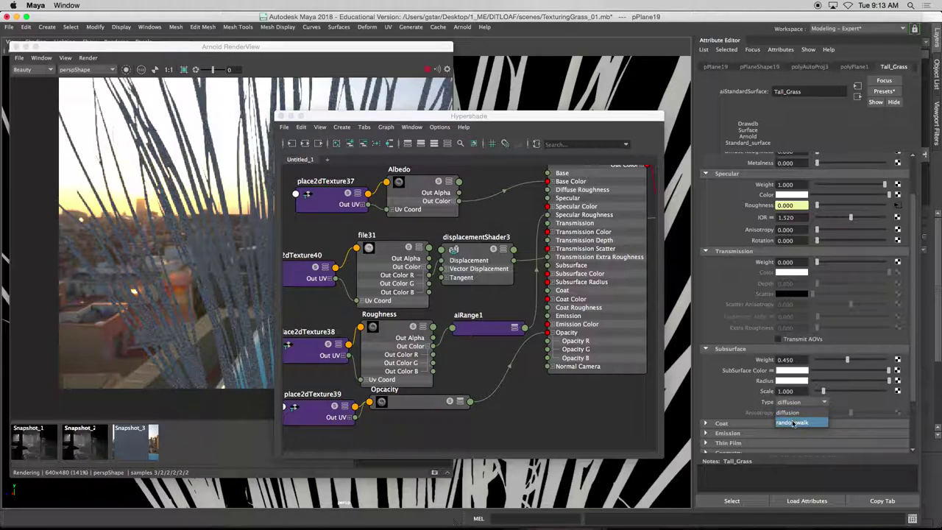
left_click(795, 421)
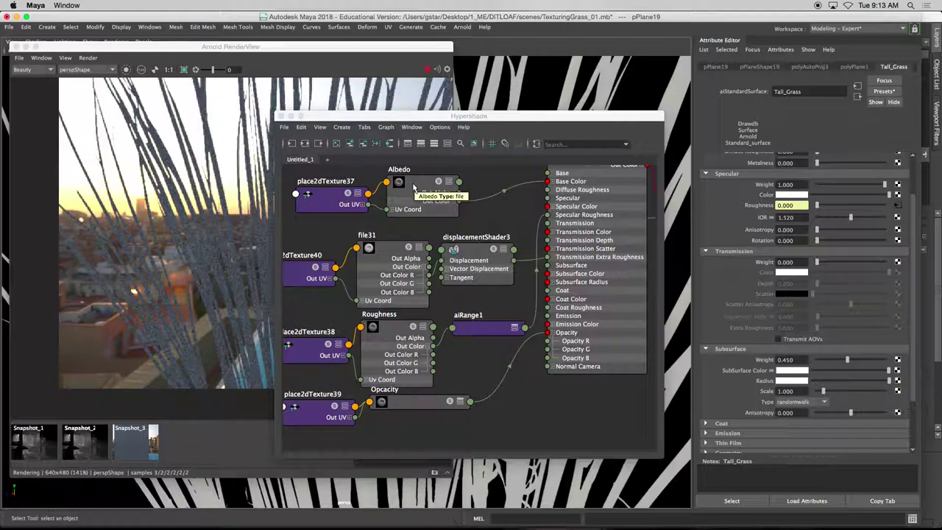
middle_click_drag(413, 188, 747, 372)
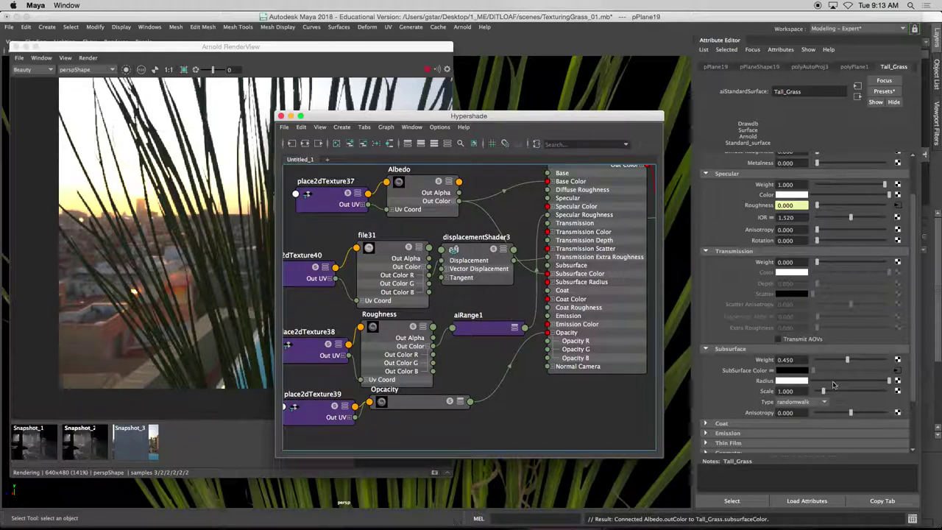
- Darken Tall_Grass's subsurface Radius to light grey and raise the Subsurface Weight to 1.000, checking the whole grass clump in the render
left_click_drag(856, 383, 845, 382)
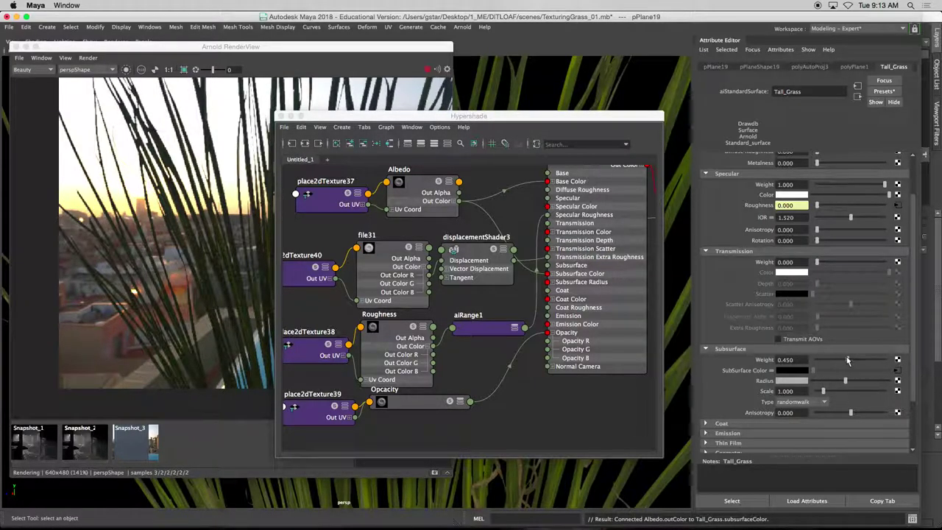
left_click_drag(848, 360, 885, 360)
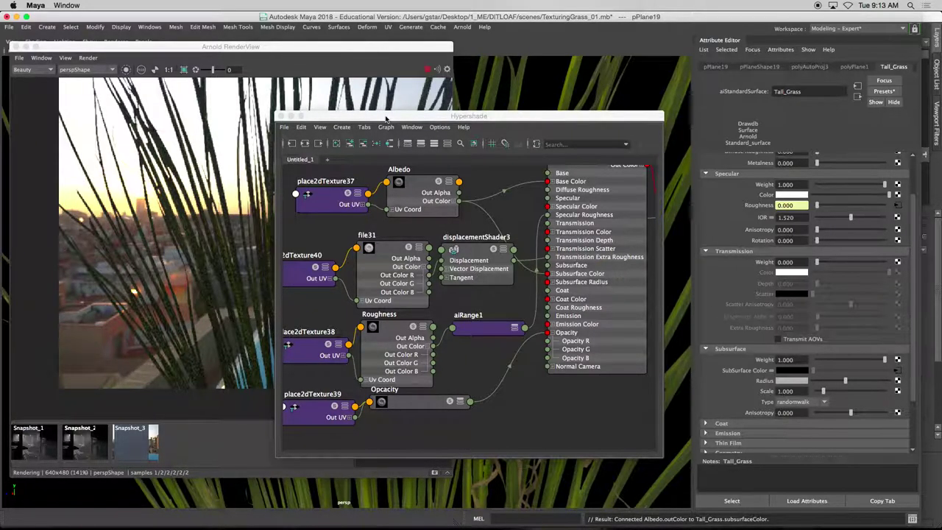
left_click_drag(385, 118, 630, 117)
left_click(482, 151)
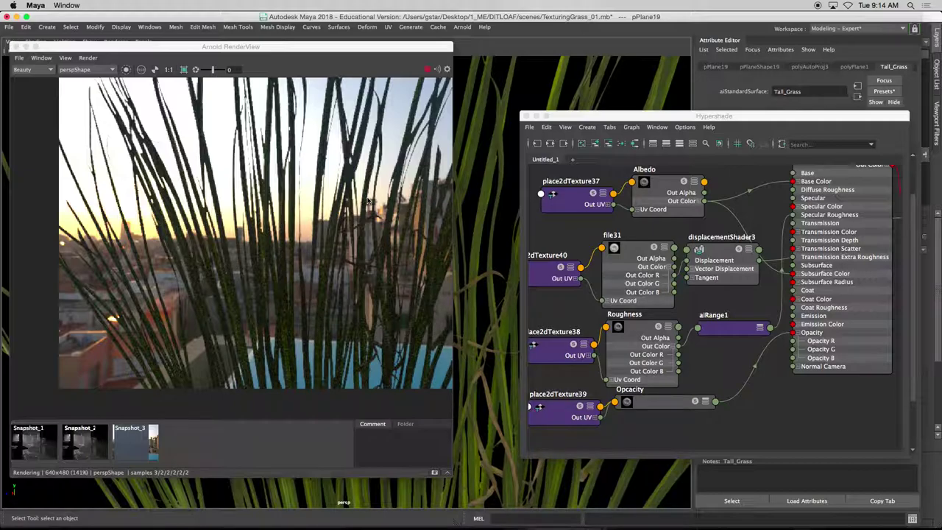
middle_click_drag(487, 199, 488, 172, "alt")
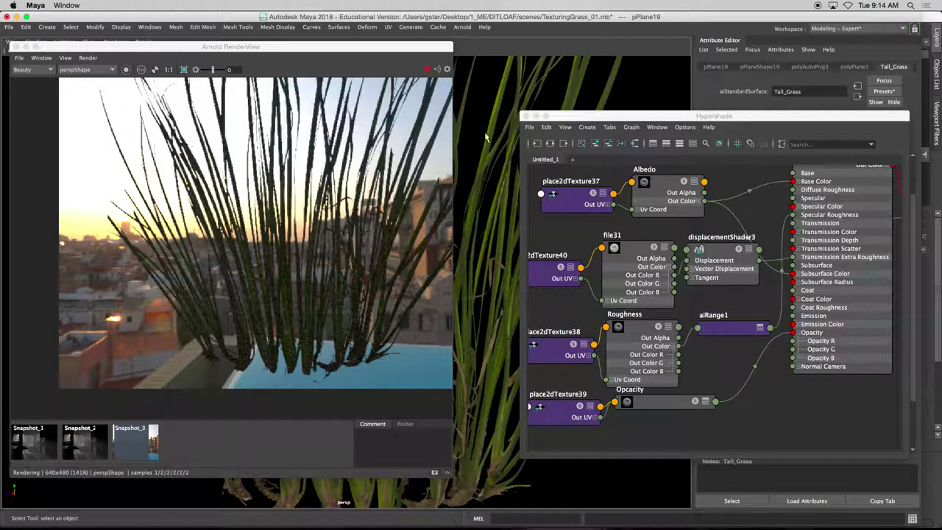
left_click_drag(536, 112, 587, 169)
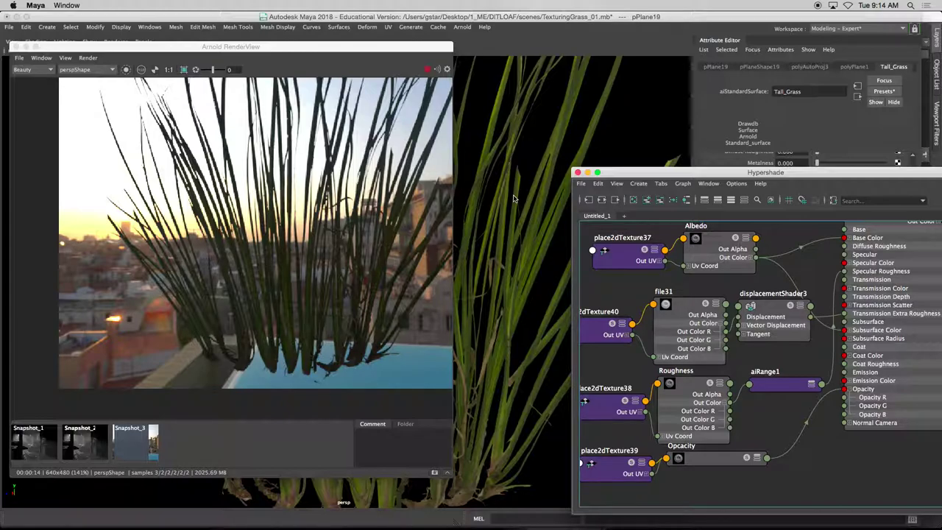
- Insert three vertical edge loops in the grass plane, one down the middle and one about halfway to each side
left_click_drag(513, 199, 549, 214, "alt")
left_click_drag(338, 63, 349, 303)
right_click(407, 168, "shift")
right_click_drag(408, 169, 344, 182, "shift")
scroll(374, 120, "down", 3)
left_click(371, 108)
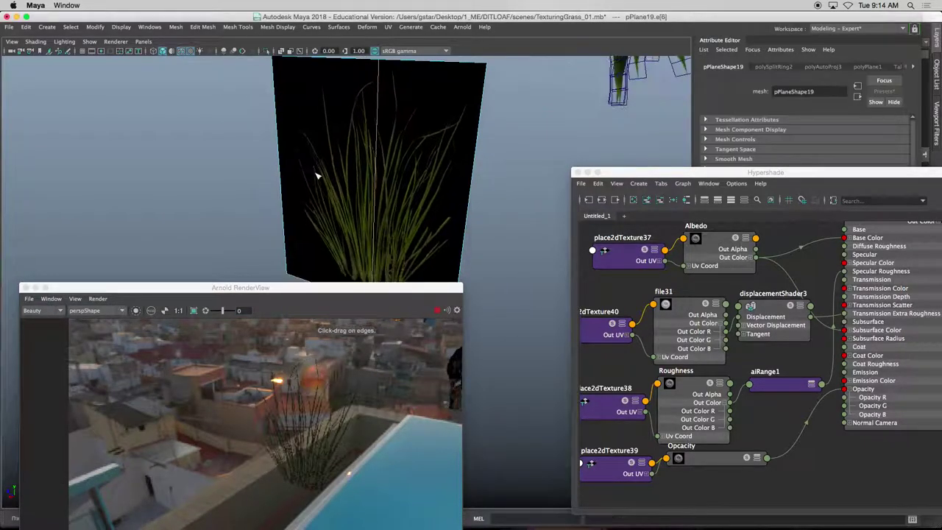
left_click_drag(309, 102, 316, 98, "alt")
left_click(309, 78)
key("q")
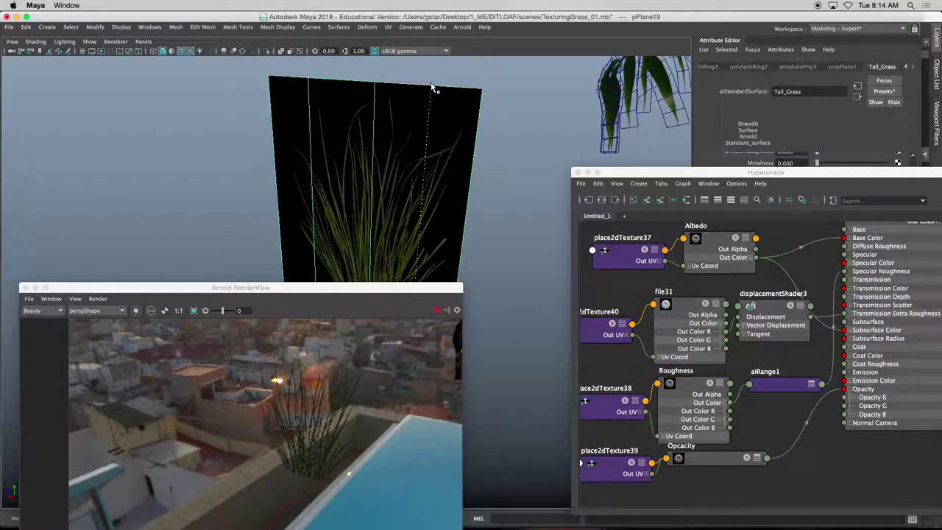
left_click(431, 87)
- Move the grass plane's vertical edges out of its flat surface to bend the card
left_click_drag(429, 92, 410, 345, "alt")
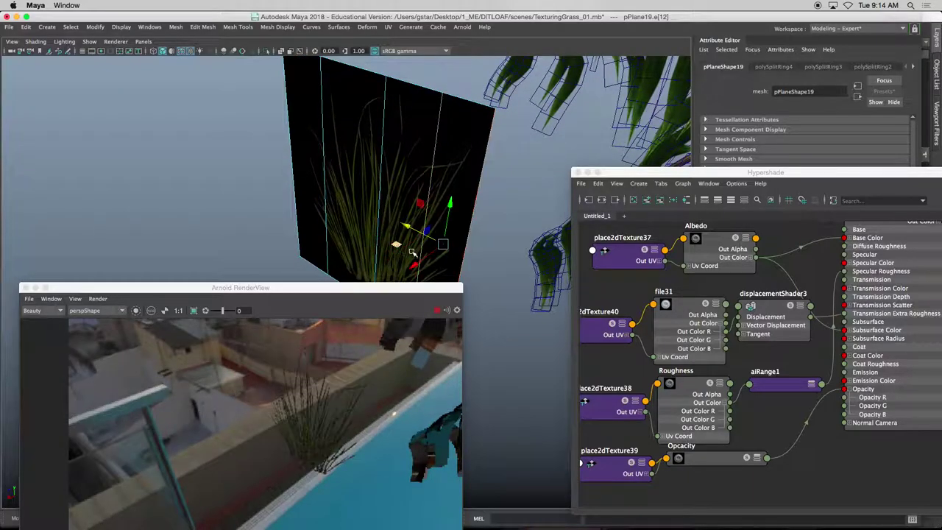
left_click(421, 257)
left_click_drag(426, 252, 383, 221, "alt")
left_click(266, 191)
left_click_drag(267, 169, 333, 103)
right_click_drag(357, 89, 384, 76)
left_click(476, 131)
mouse_move(415, 162)
left_mouse_down("alt")
mouse_move(390, 183)
mouse_move(429, 168)
left_mouse_up("alt")
- Duplicate the bent grass plane and offset the copy slightly to the side of the original
left_click(322, 171)
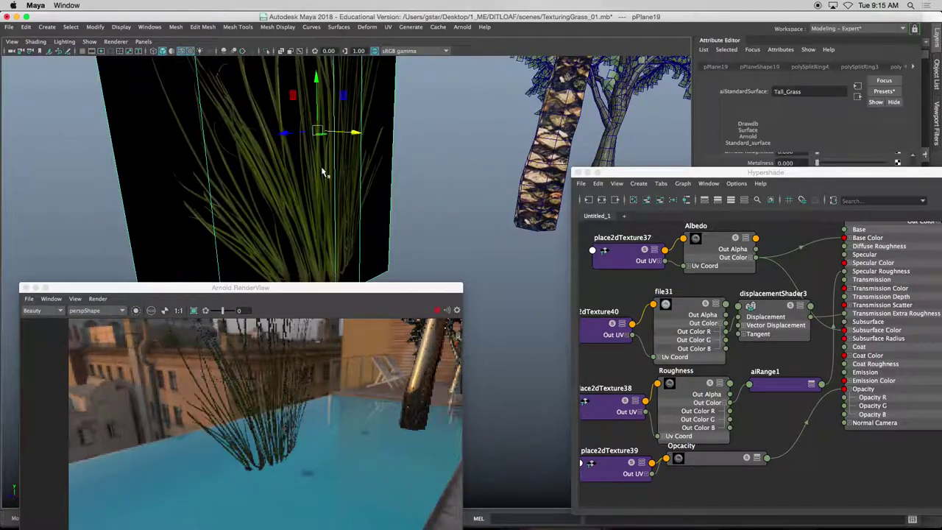
key("ctrl+d")
left_click_drag(343, 134, 367, 138)
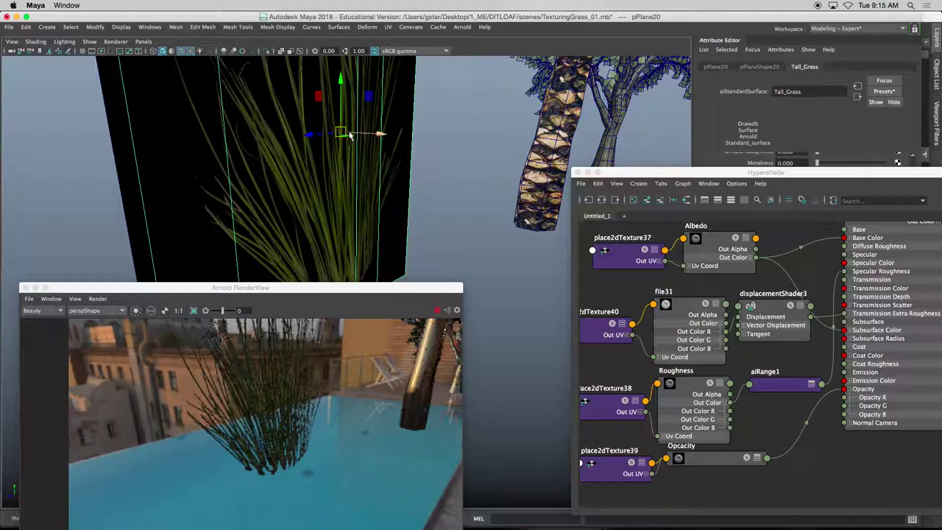
- Rotate the duplicated grass plane about its vertical axis so the two cards cross, and check the clump in the render
key("e")
left_click_drag(353, 134, 349, 159)
left_click_drag(409, 211, 427, 206, "alt")
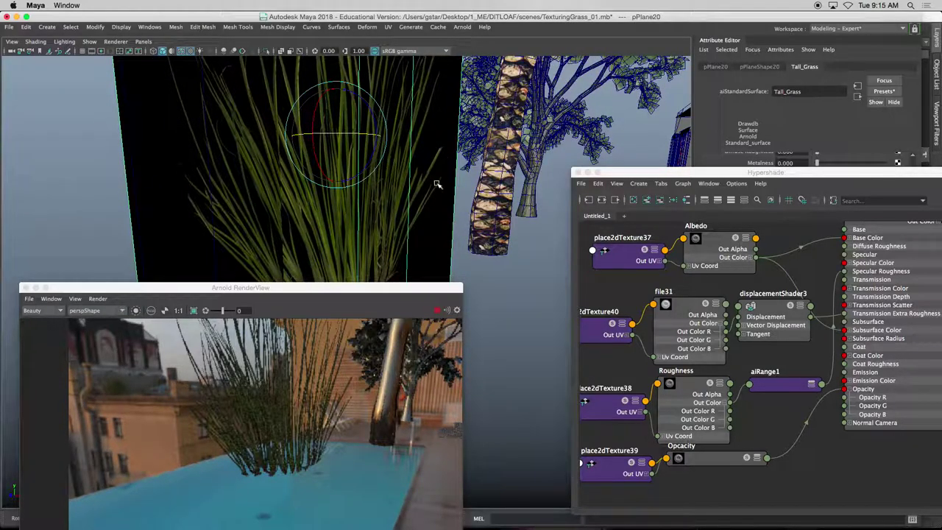
left_click_drag(419, 291, 456, 168)
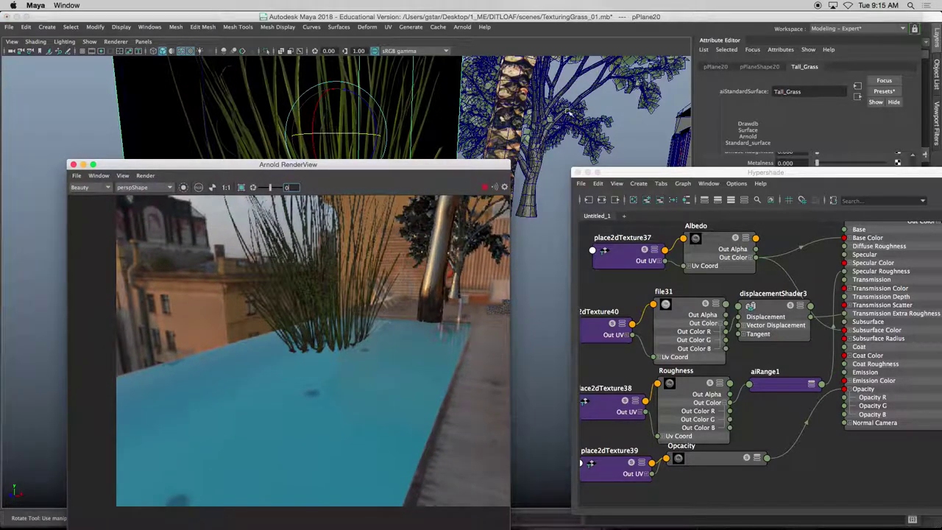